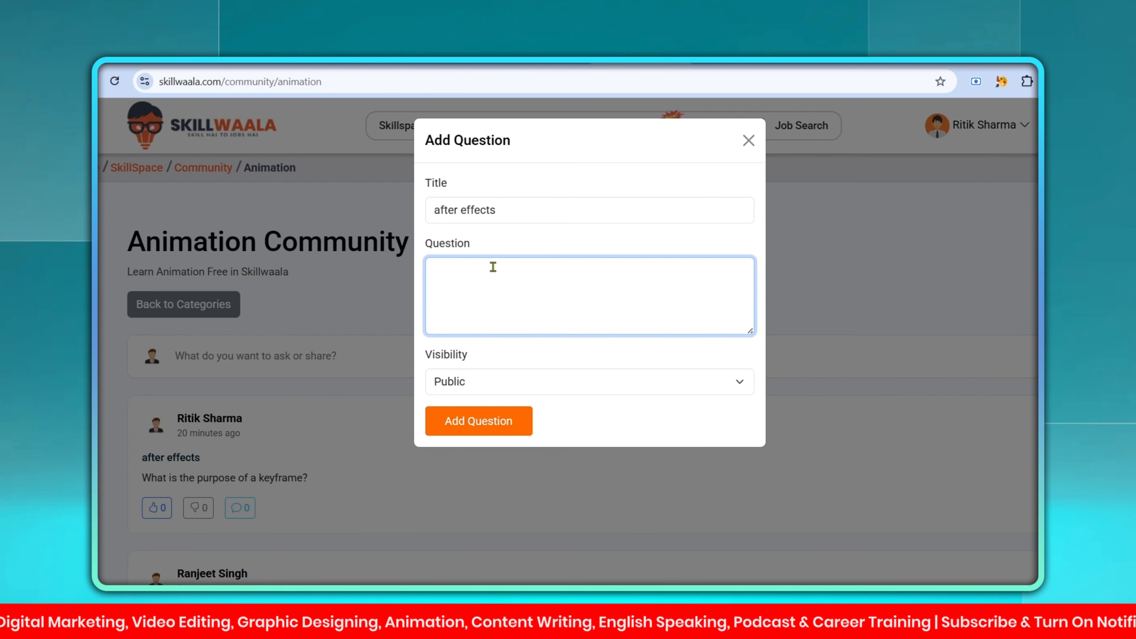
- Post the public question "How do I use keyframes?" under the title "after effects" in the Animation community
type("How do I use keyframes?")
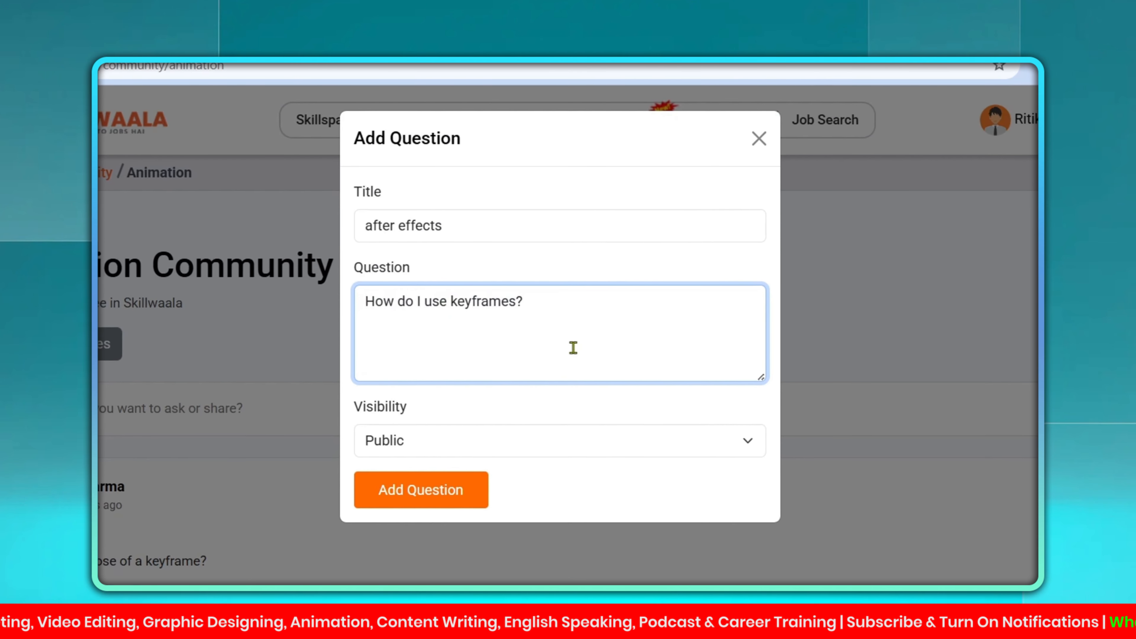
left_click(738, 446)
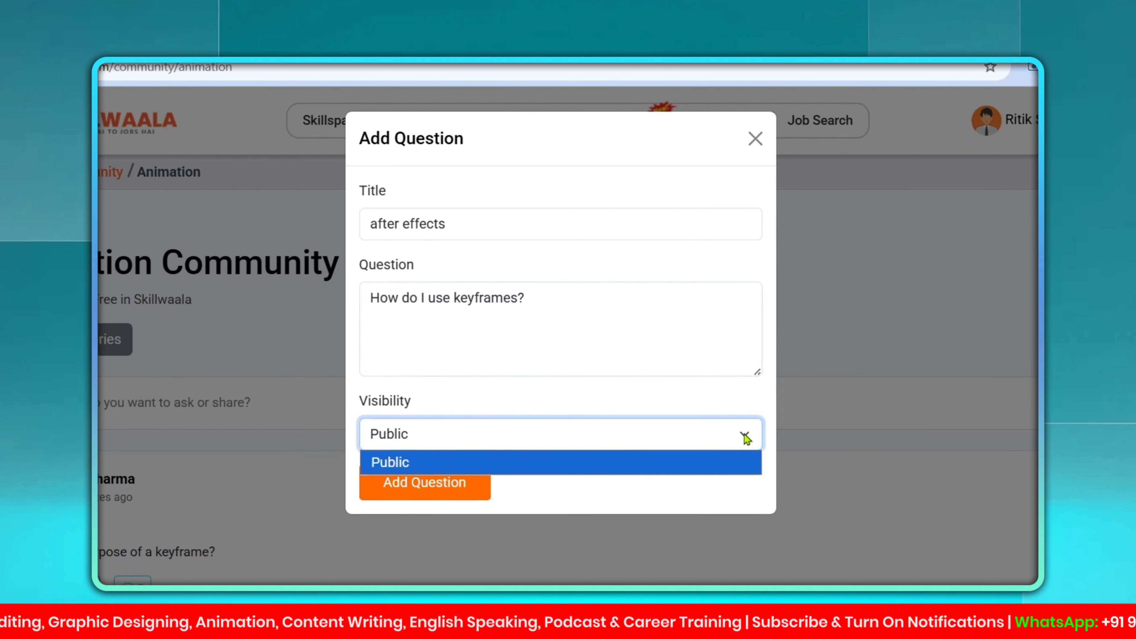
left_click(744, 434)
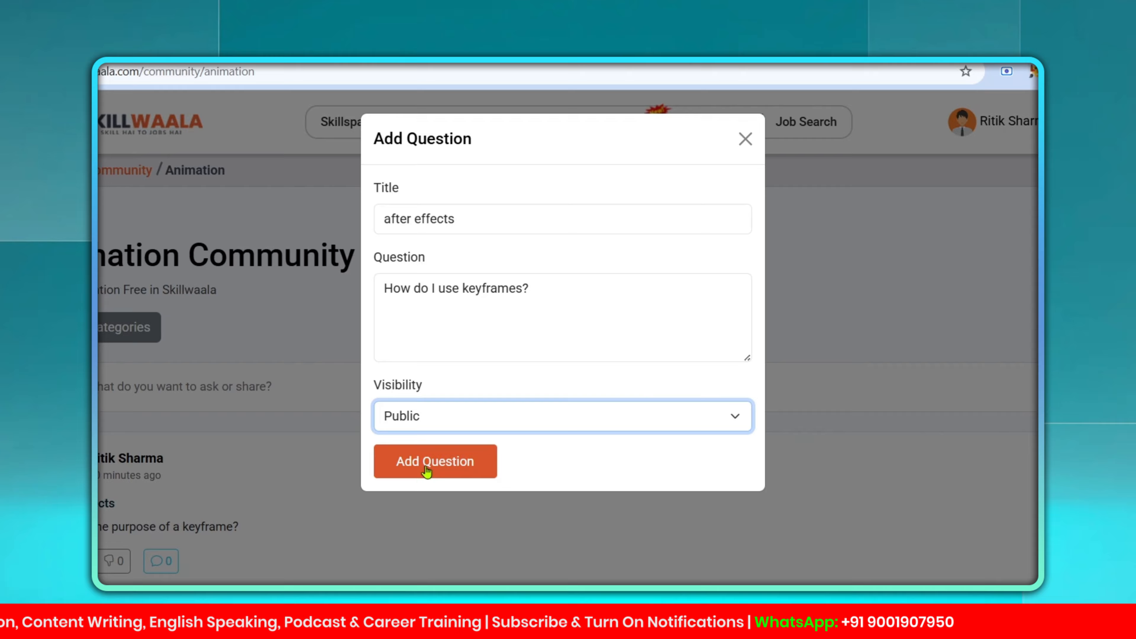
left_click(427, 470)
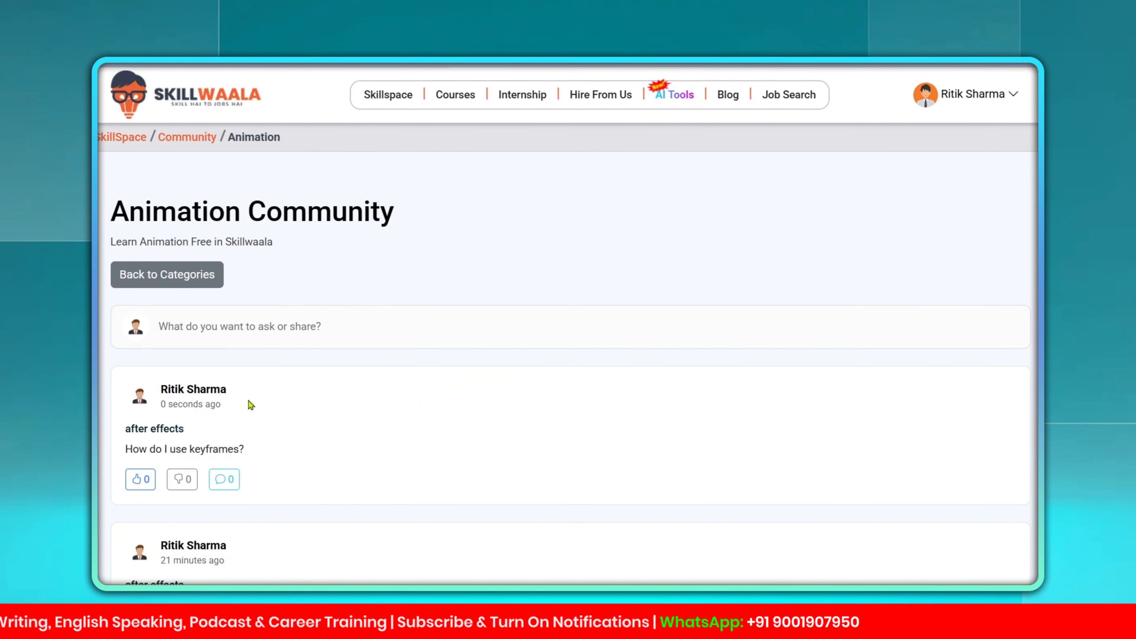
- Check the posted question, then view its replies in the Community section of the student dashboard
scroll(215, 390, "down", 2)
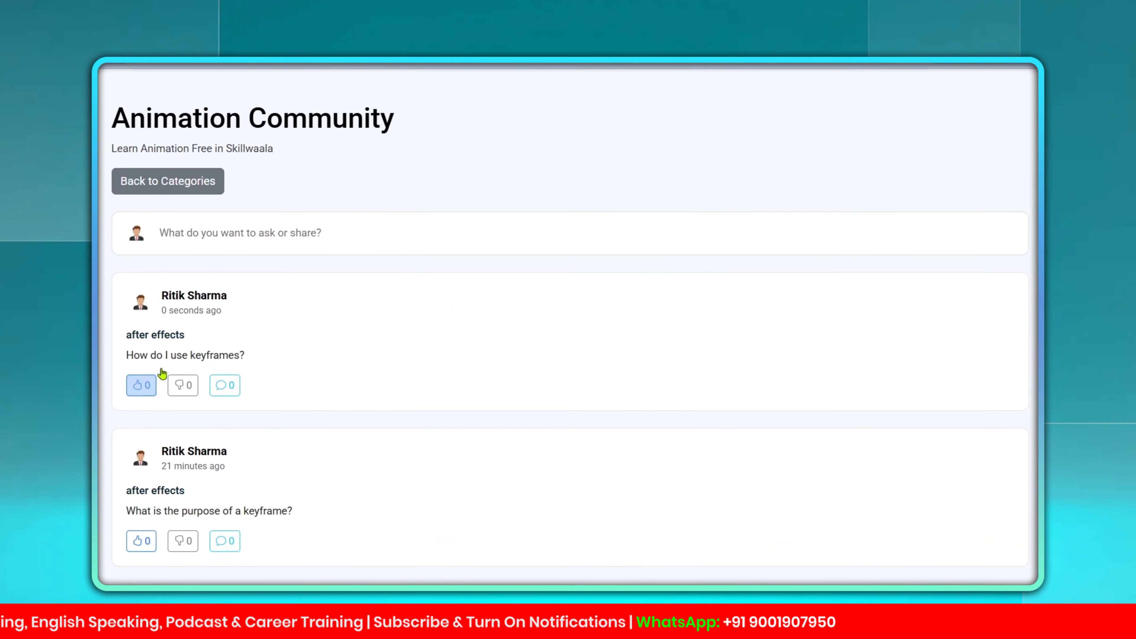
scroll(223, 414, "up", 2)
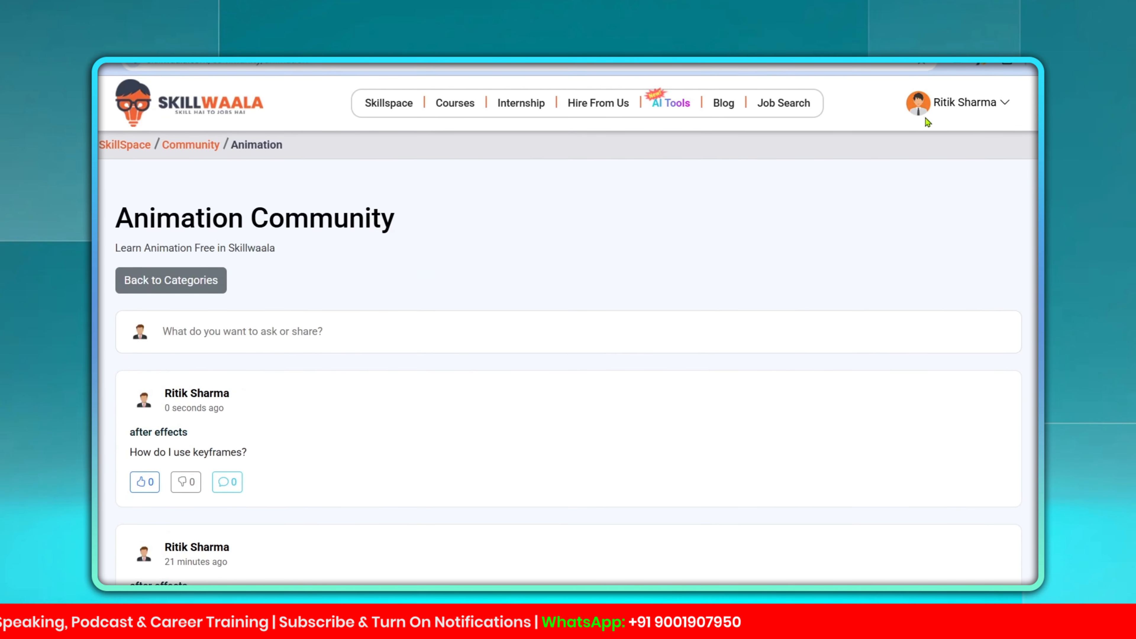
left_click(967, 100)
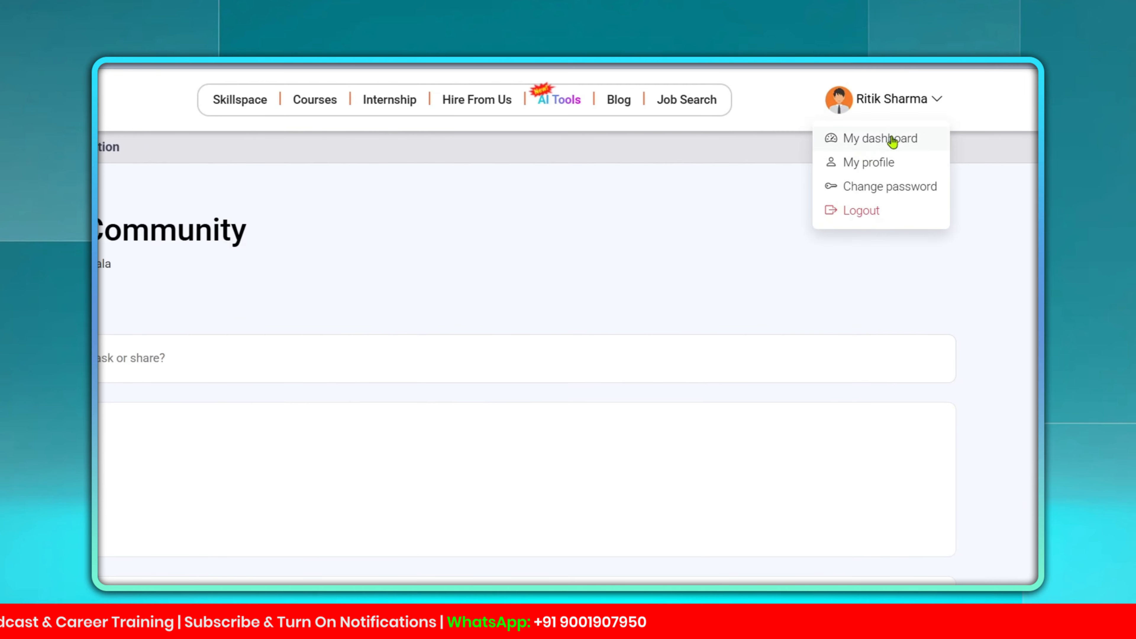
left_click(892, 138)
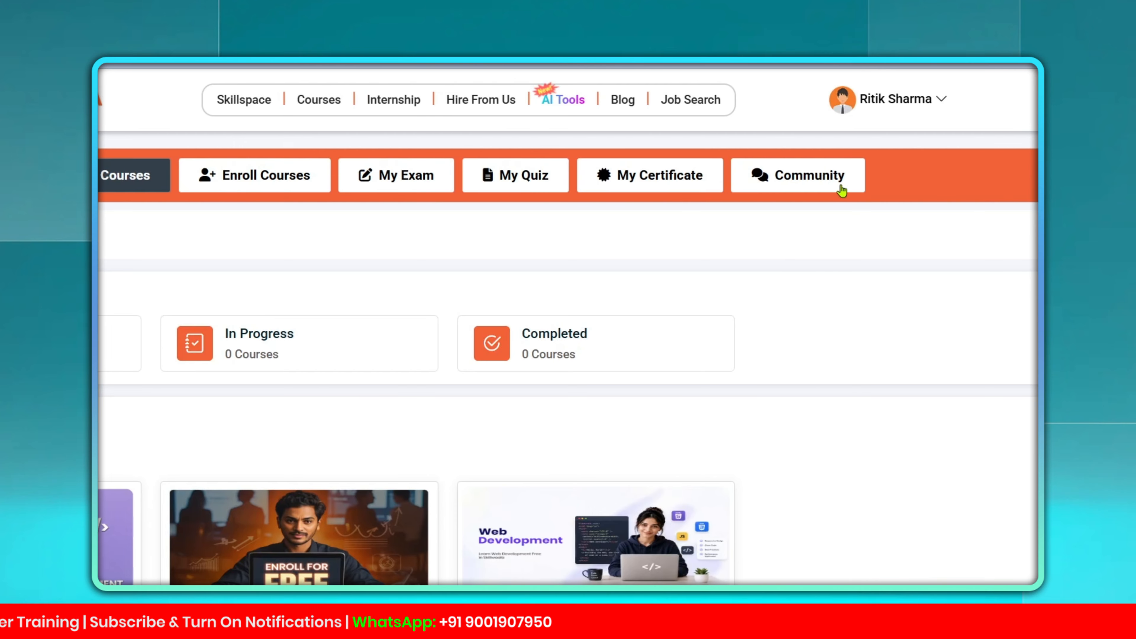
left_click(801, 184)
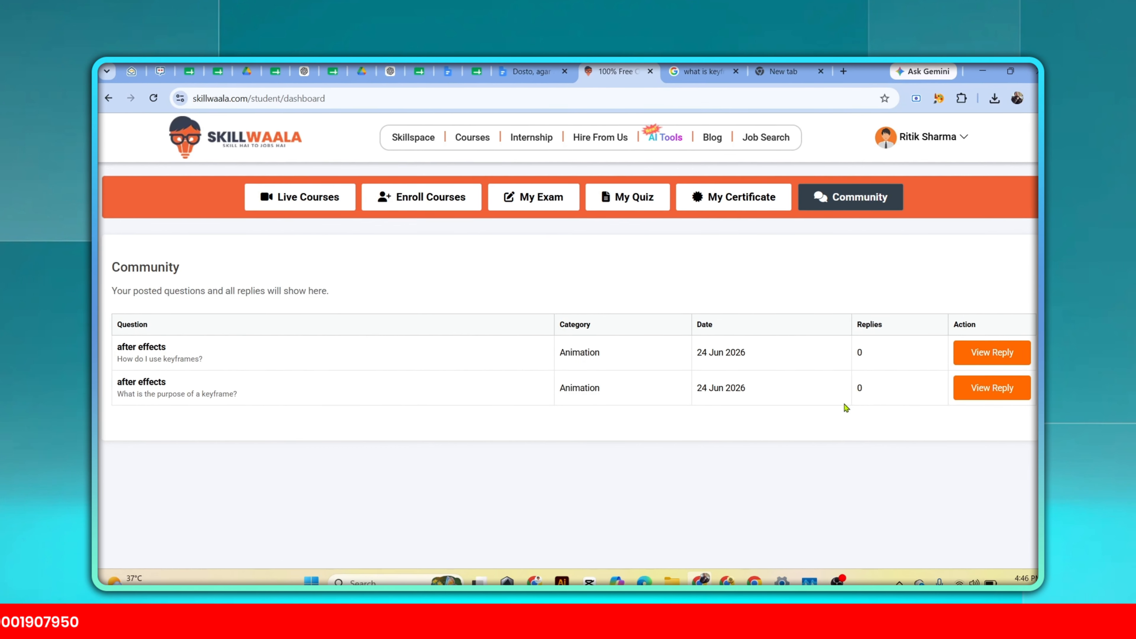
left_click(982, 353)
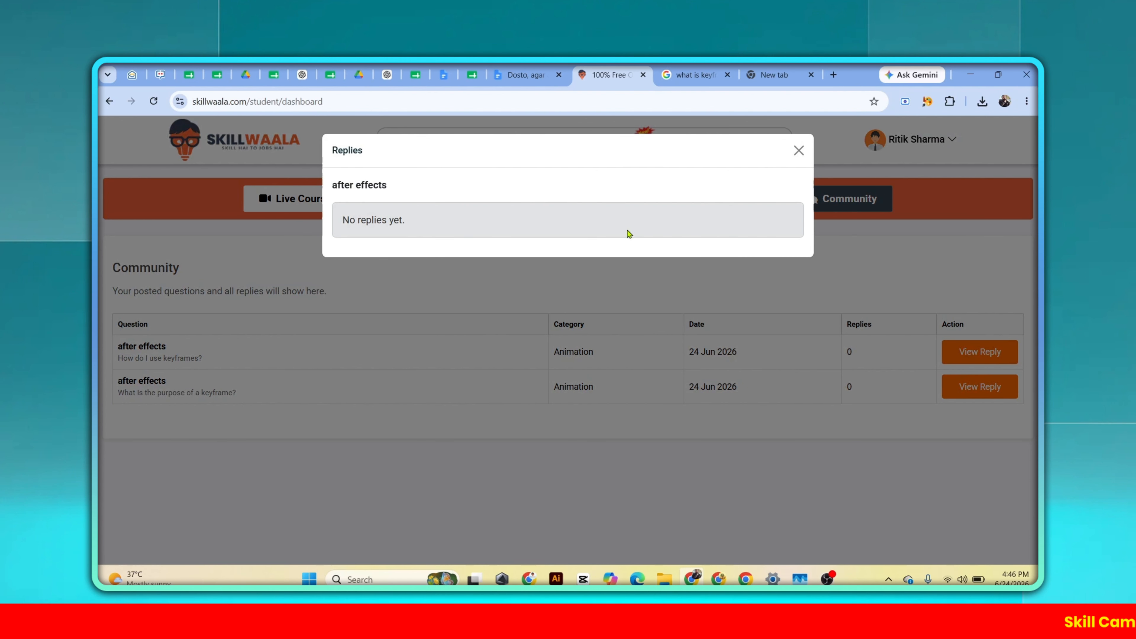
left_click(800, 151)
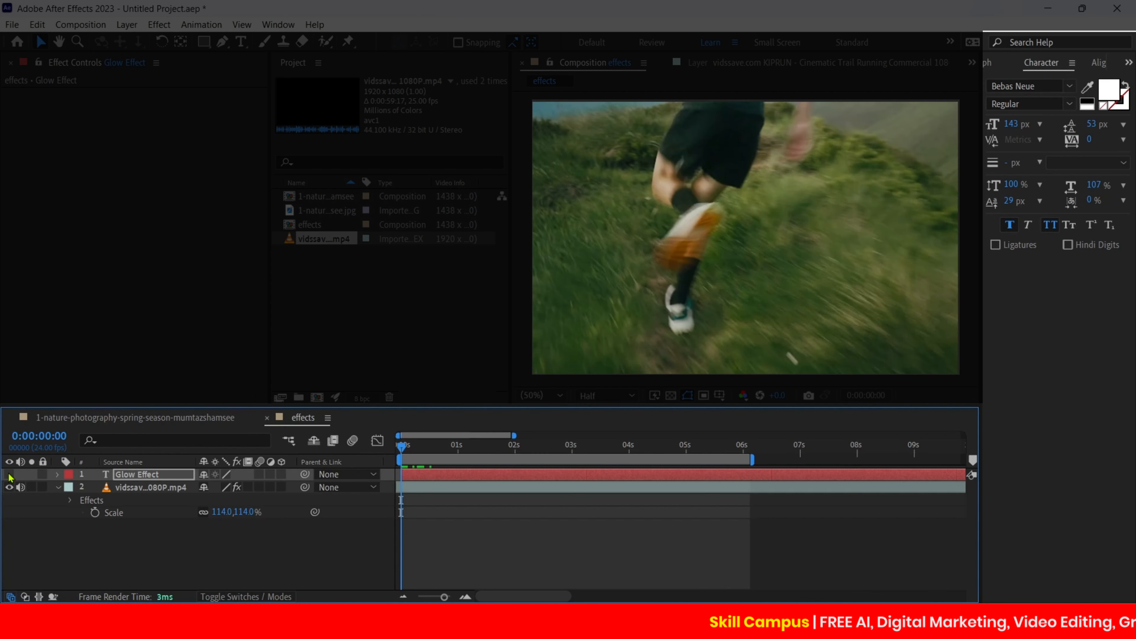
- Switch to After Effects, make the Glow Effect text layer visible and apply the Stylize Glow effect to it
left_click(9, 476)
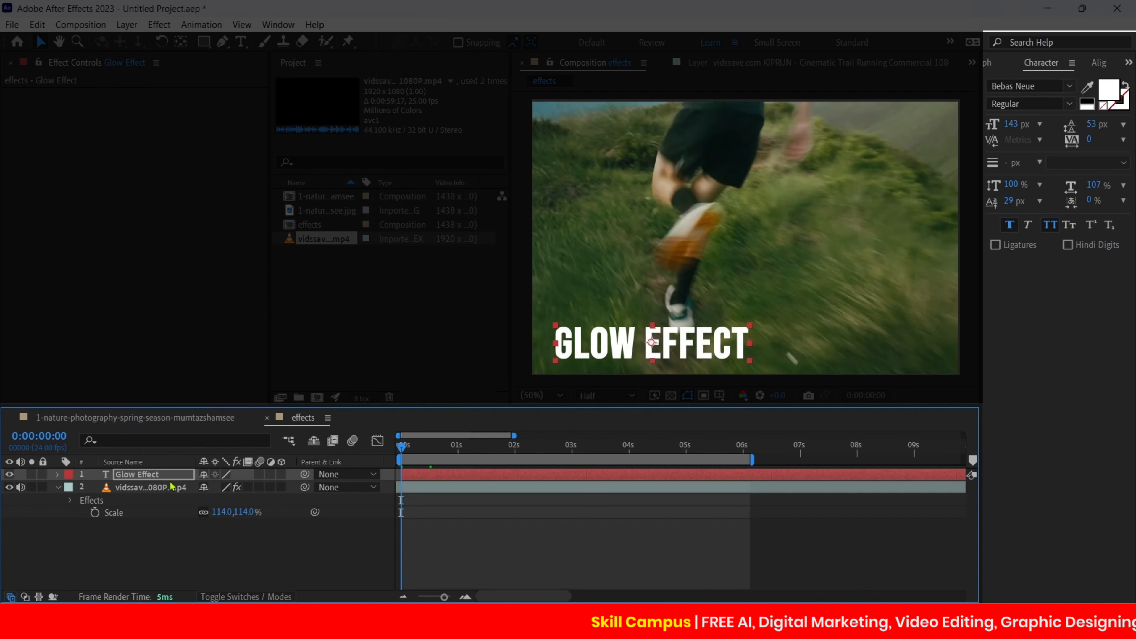
left_click(1127, 70)
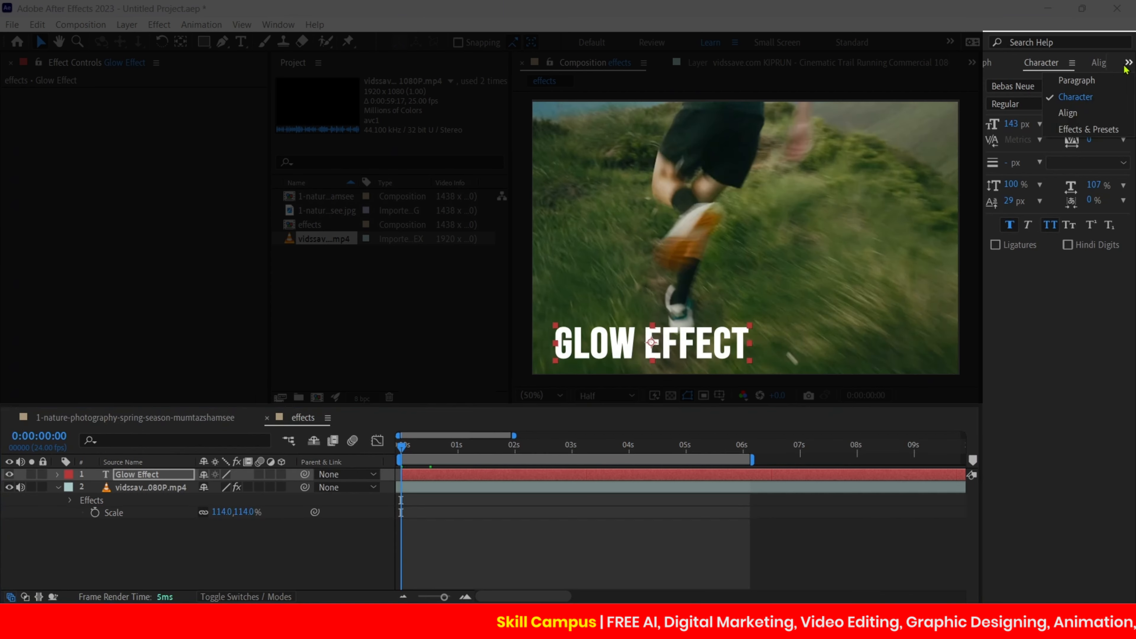
left_click(1047, 132)
left_click(1057, 82)
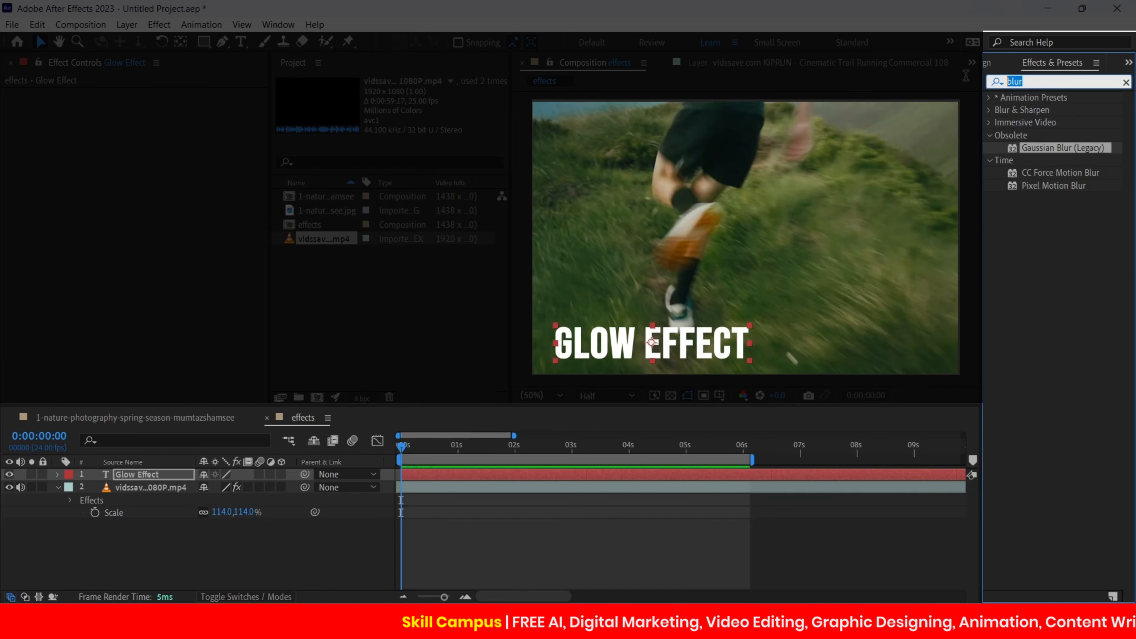
type("glow")
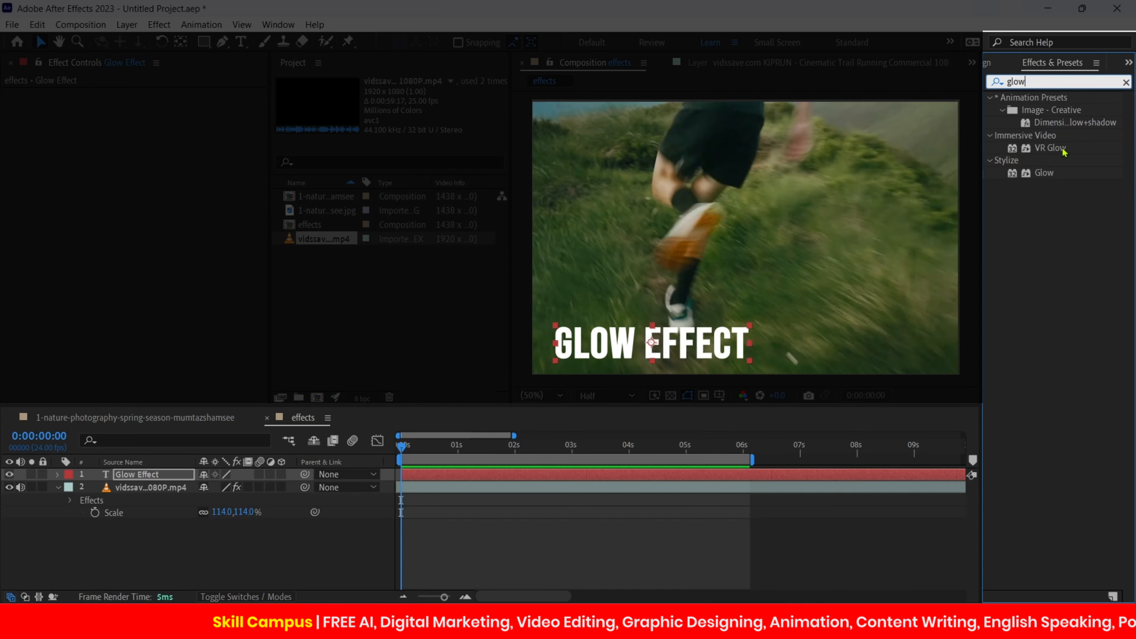
left_click_drag(1041, 174, 754, 283)
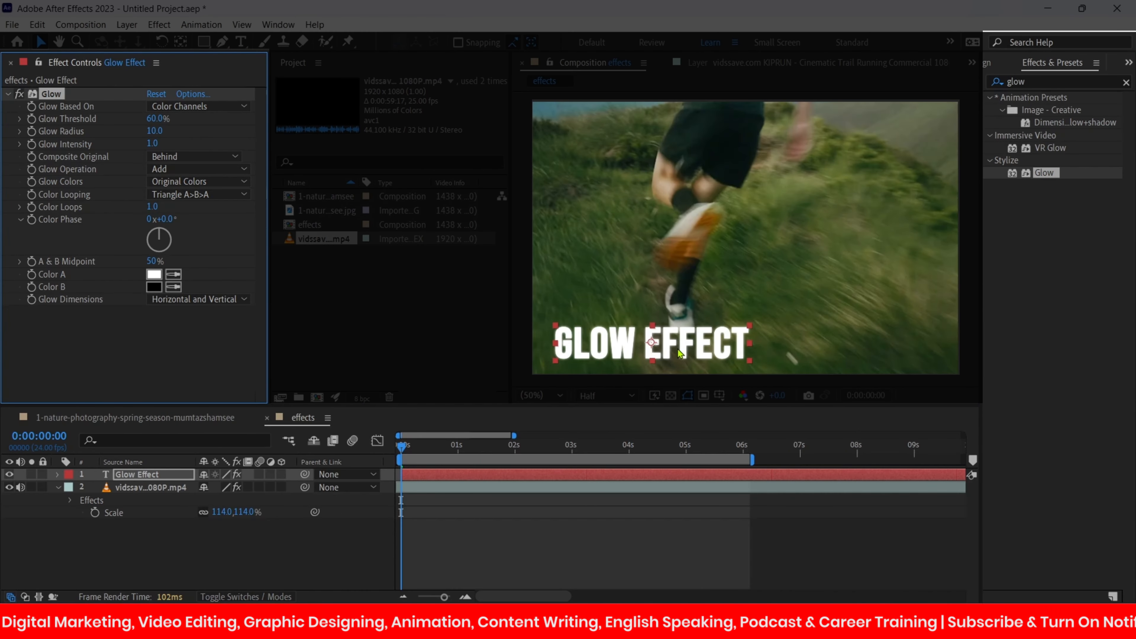
- Compare the title text with and without the Glow effect and examine the effect's settings
left_click(302, 550)
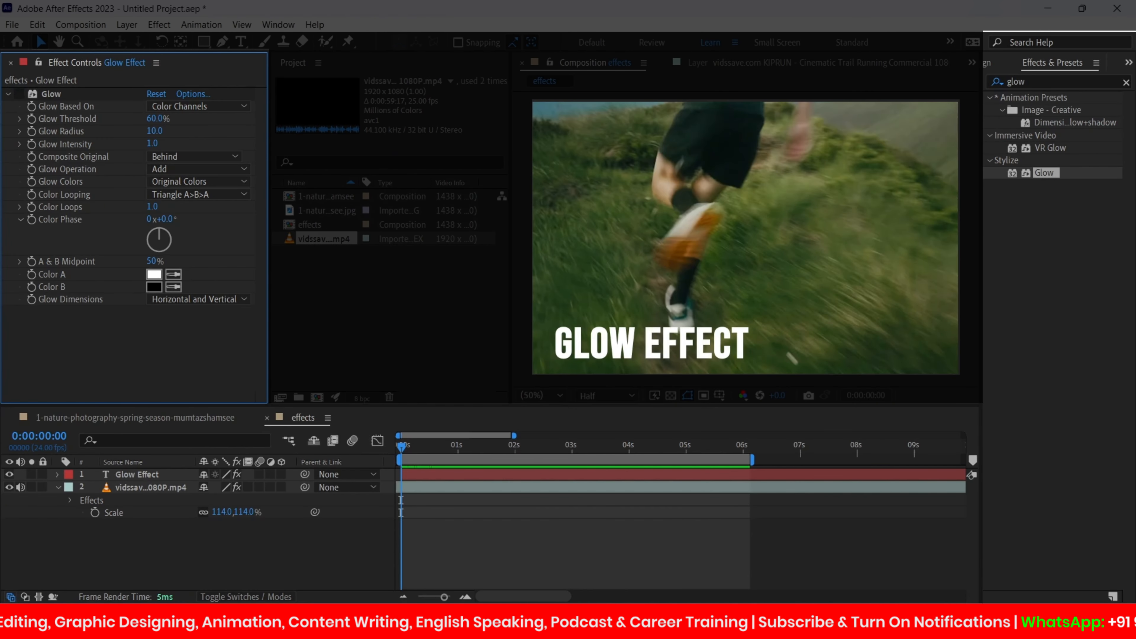
left_click(20, 94)
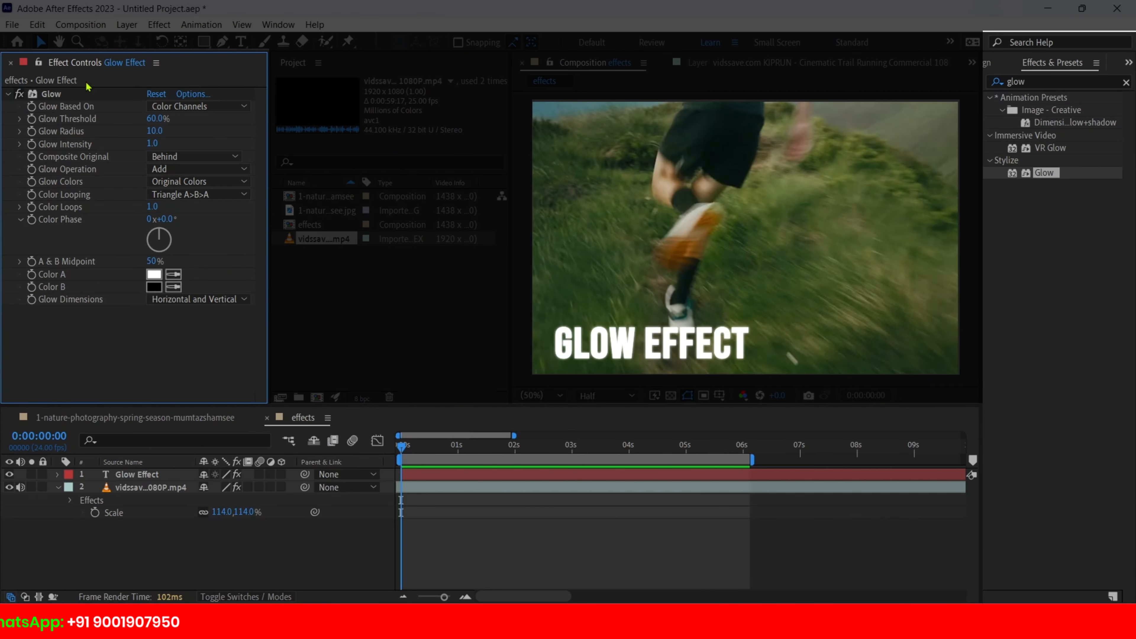
left_click(8, 95)
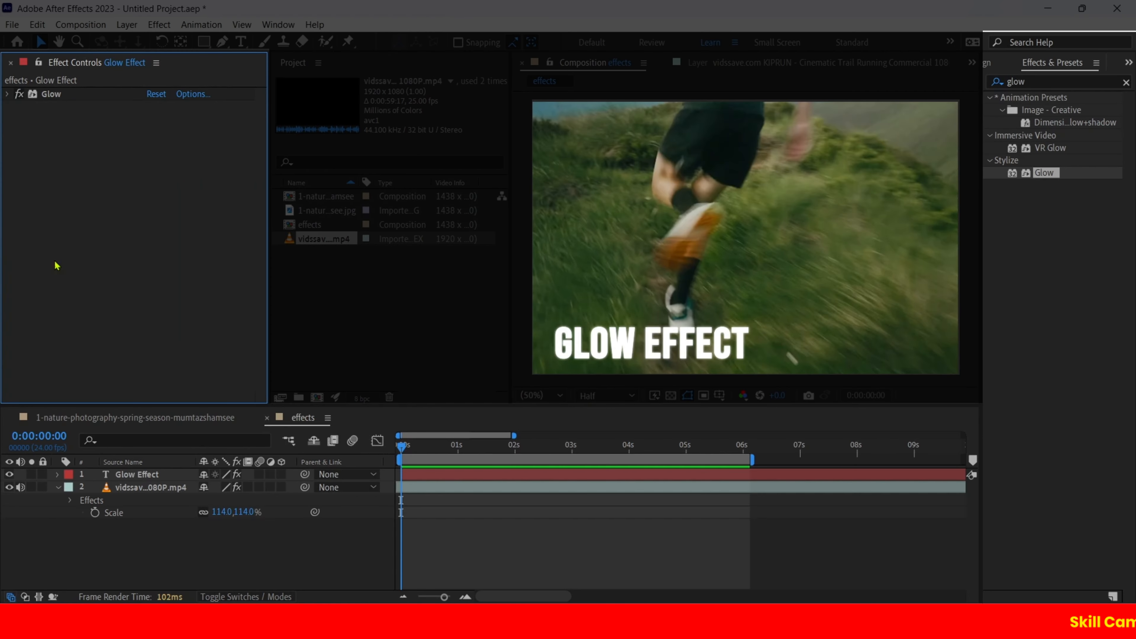
left_click(8, 95)
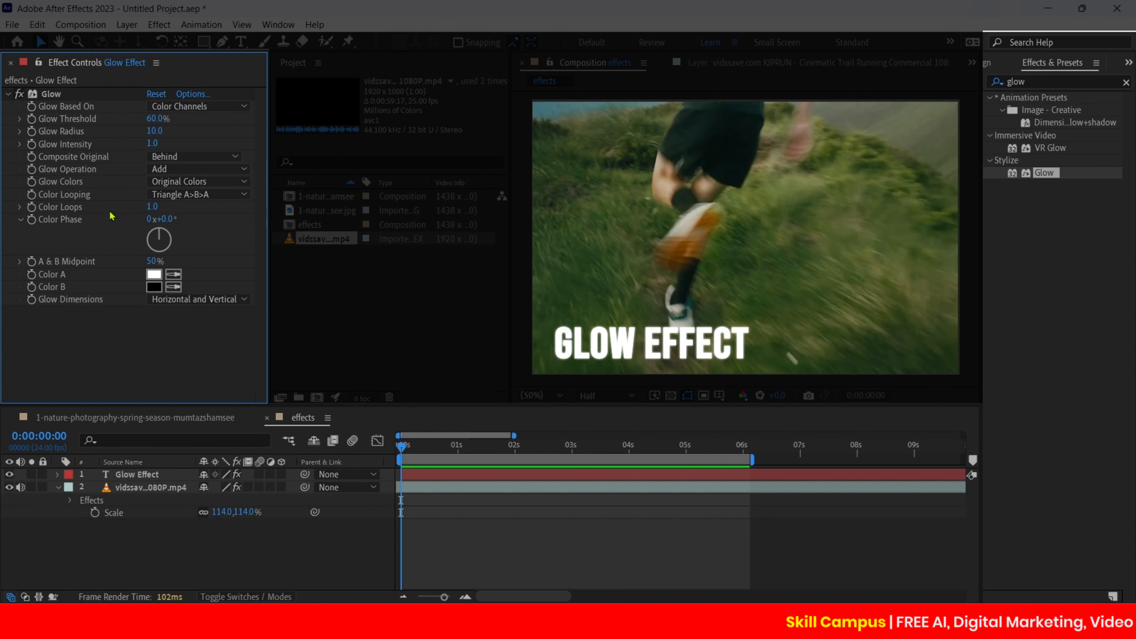
- Set the Glow Radius to 41 and the Glow Intensity to 0.7 on the Glow Effect text layer
left_click(446, 477)
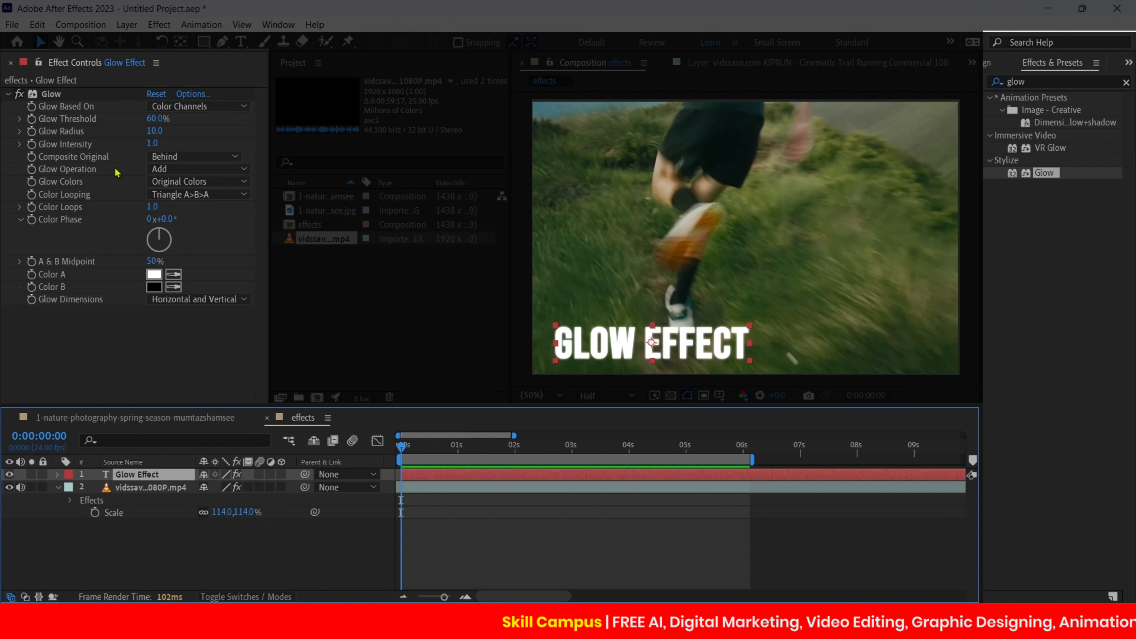
left_click(194, 132)
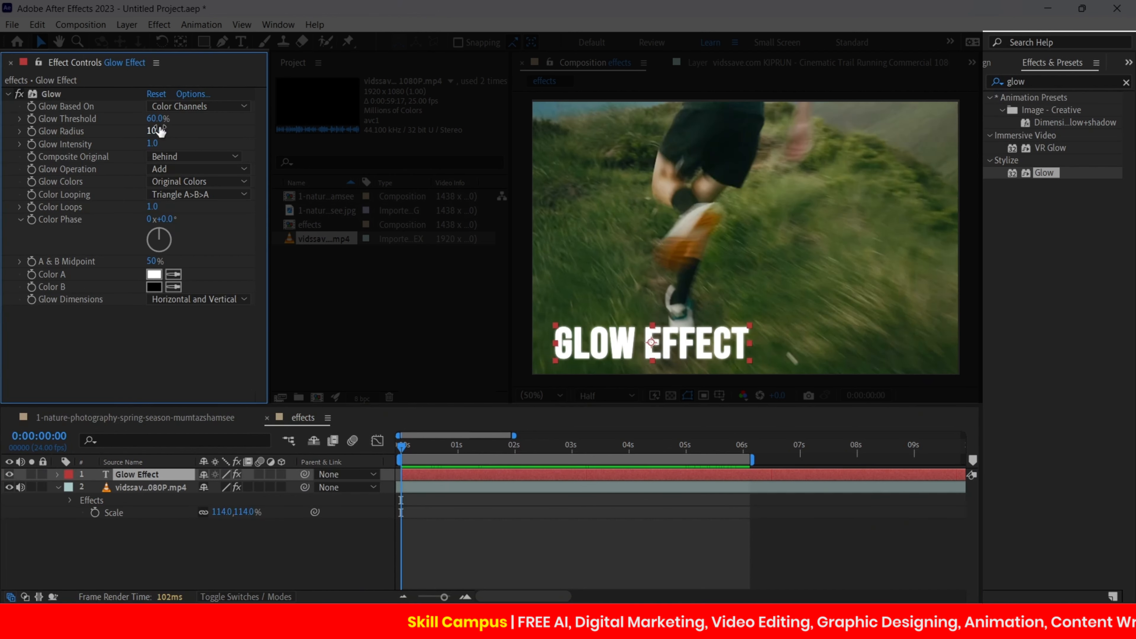
left_click_drag(160, 130, 137, 146)
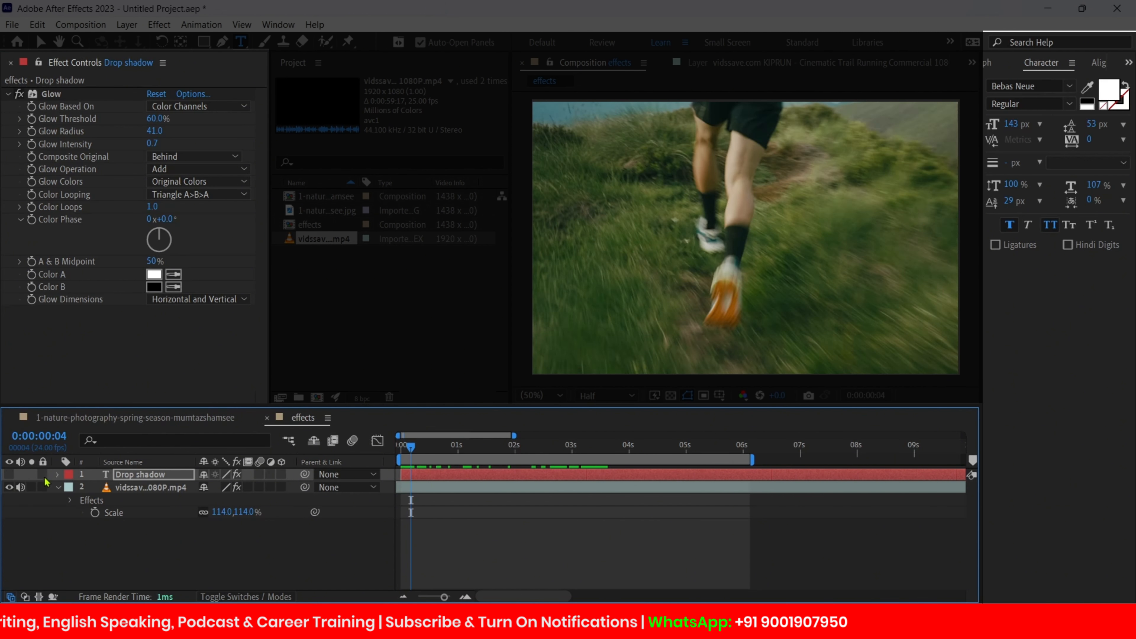
- Make the Drop shadow text layer visible and apply the Perspective Drop Shadow effect to it
left_click(9, 474)
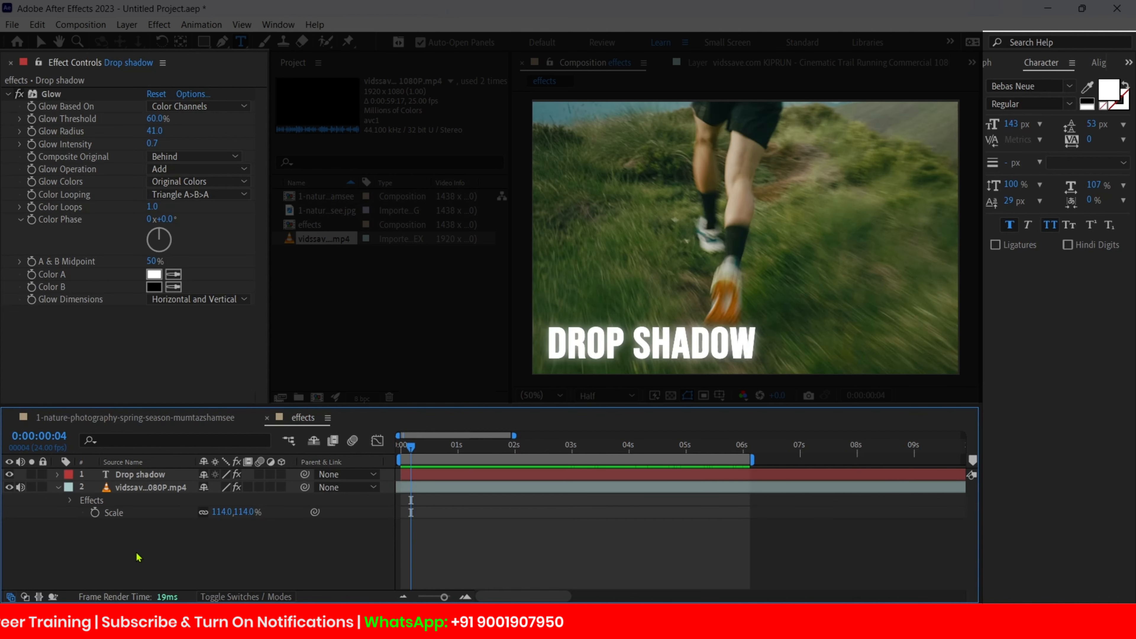
left_click(1129, 62)
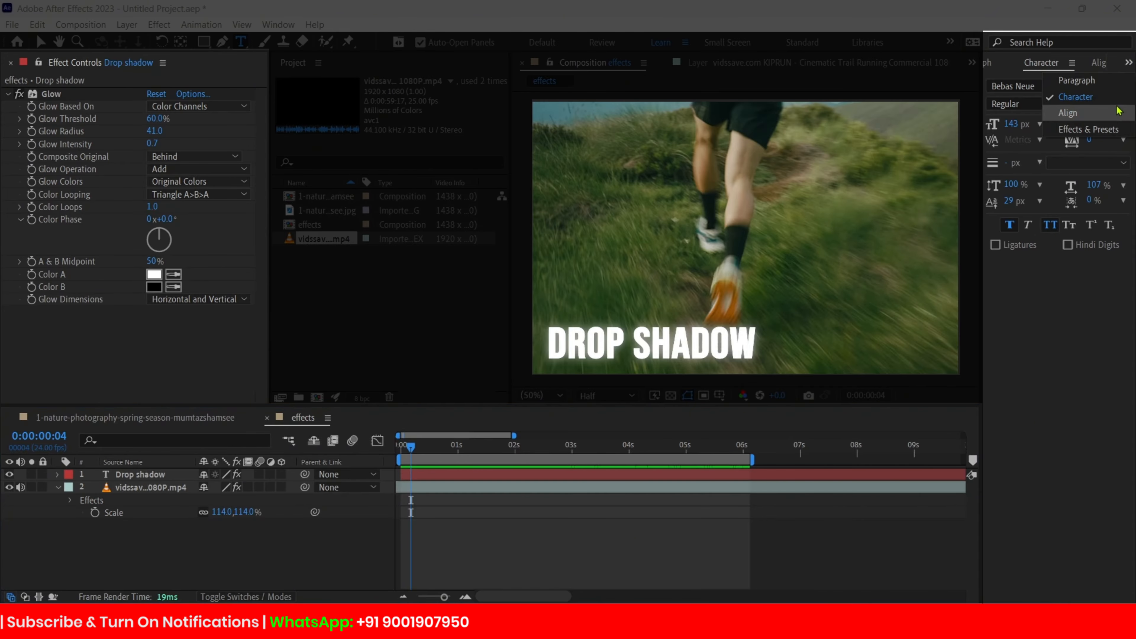
left_click(1091, 132)
left_click(1066, 81)
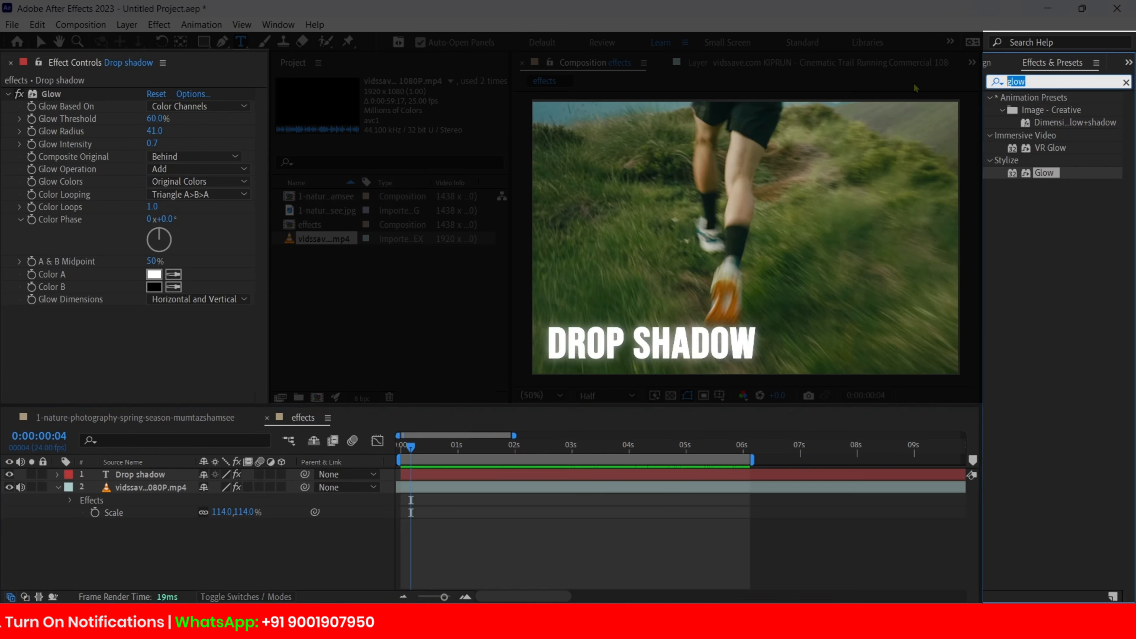
type("drop sha")
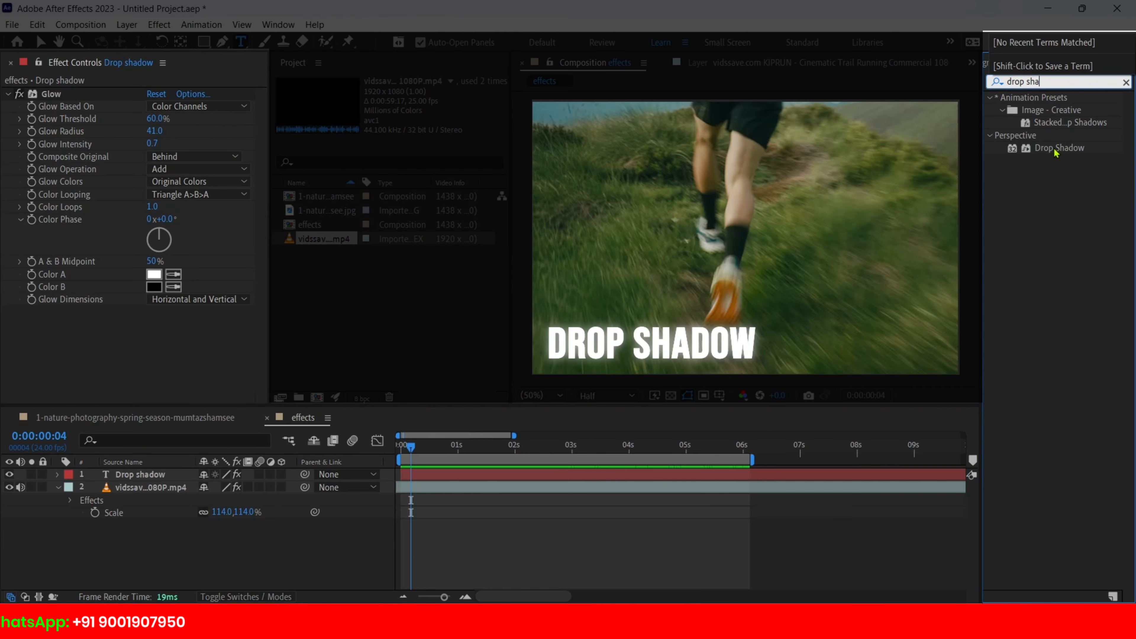
left_click(1064, 149)
left_click_drag(1064, 149, 463, 473)
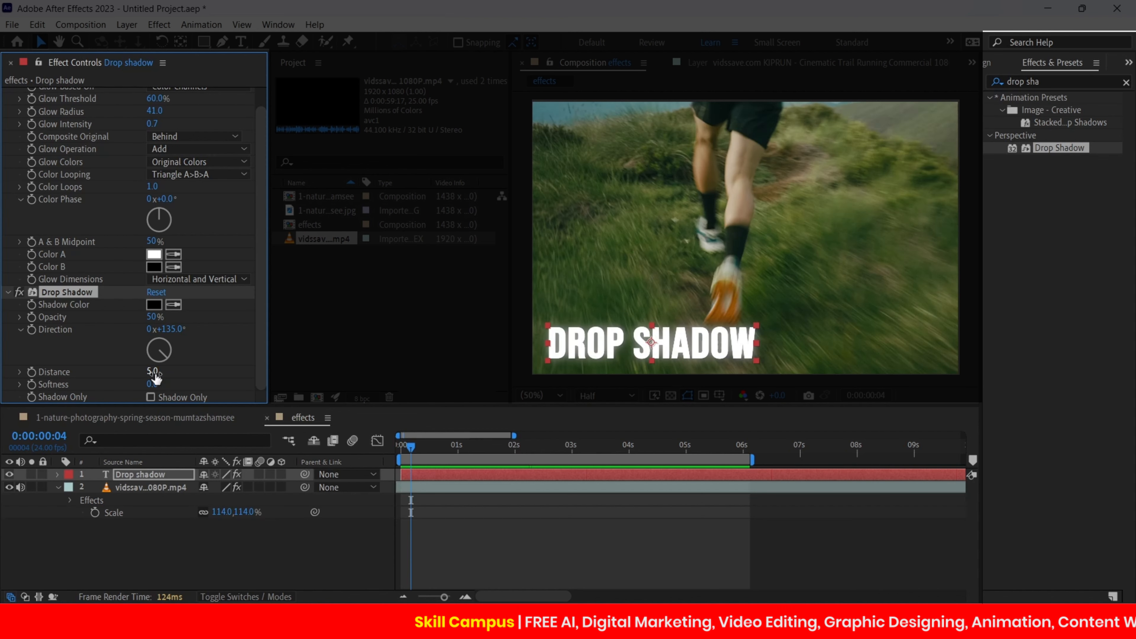
- Try a Drop Shadow with distance 23, direction 43x+135° and opacity 74% on the title text
left_click_drag(153, 379, 172, 380)
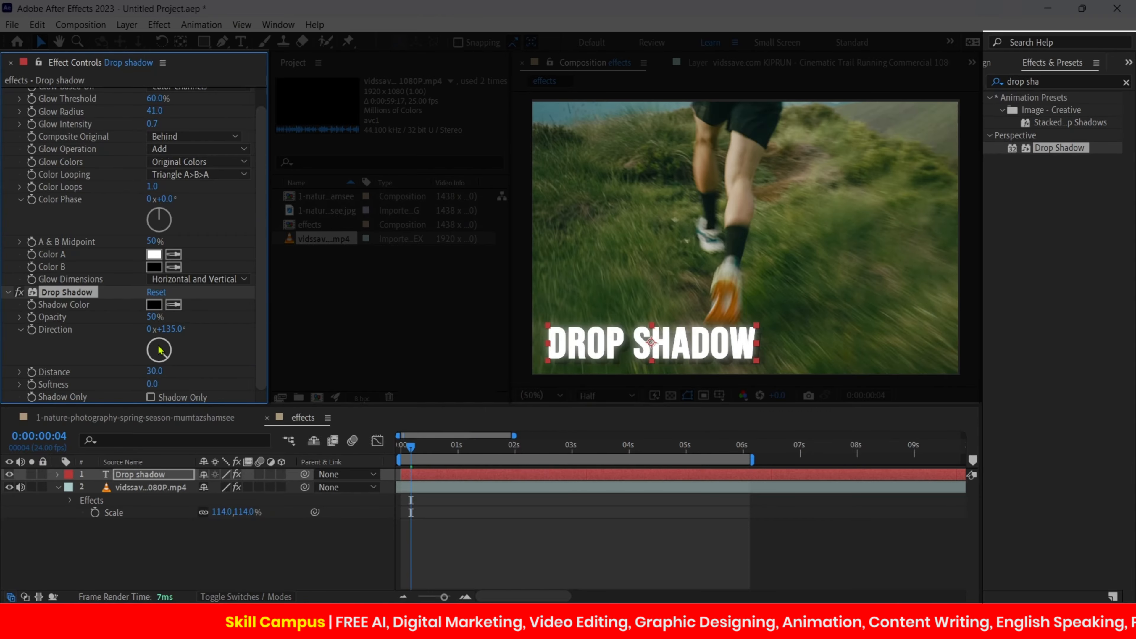
left_click_drag(152, 371, 166, 372)
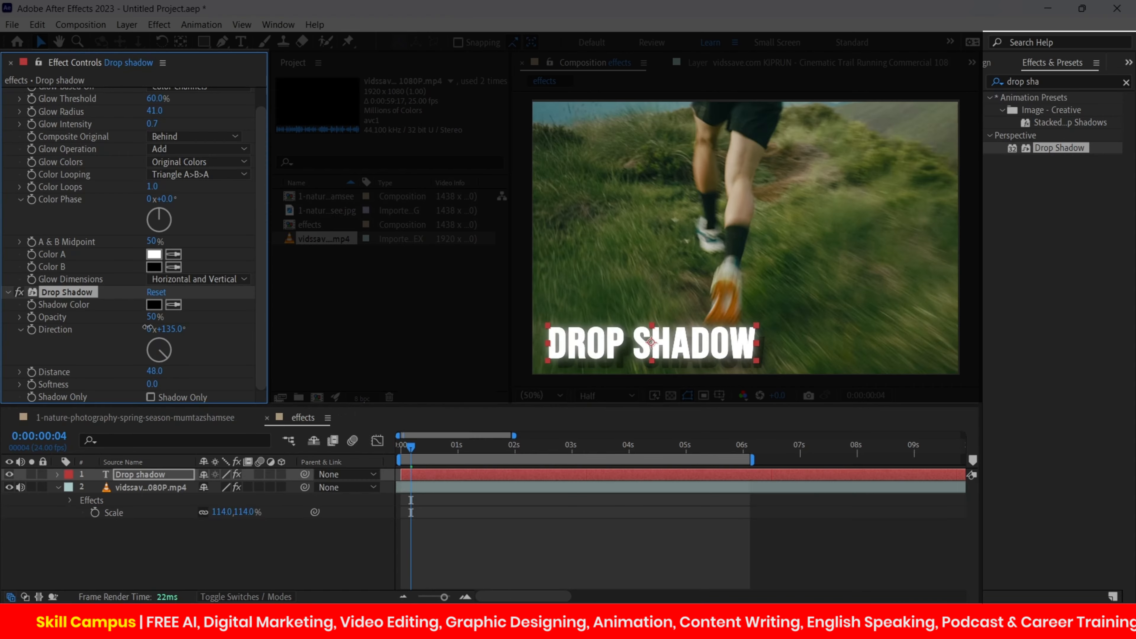
left_click_drag(149, 334, 197, 344)
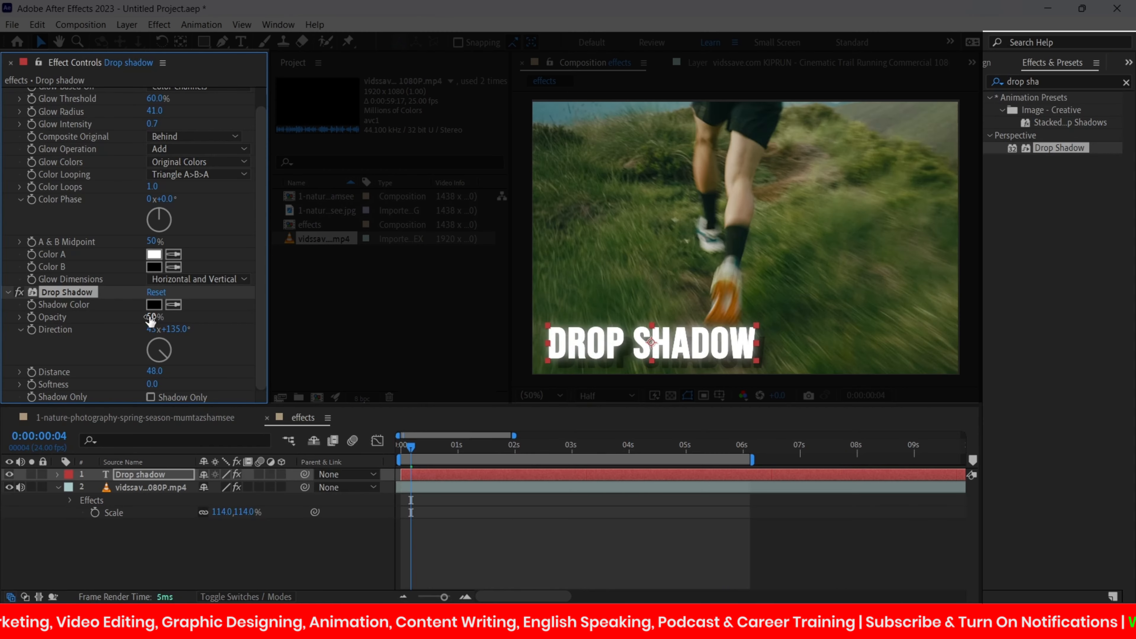
left_click_drag(152, 317, 267, 316)
left_click_drag(399, 316, 160, 317)
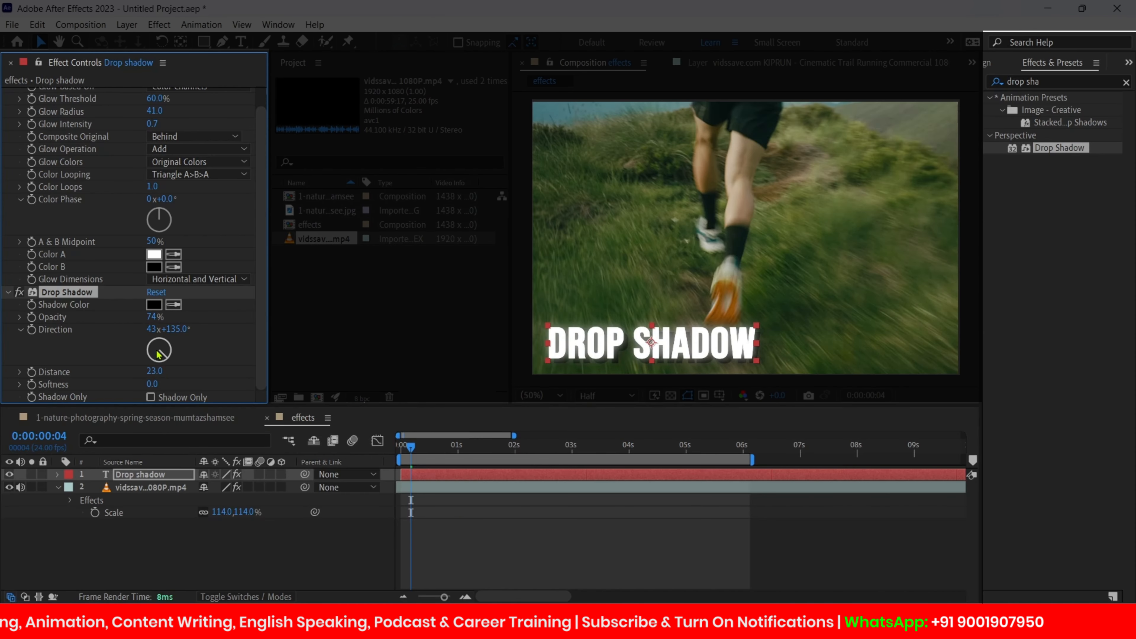
- Set the Drop Shadow's opacity to 100%, direction to 64x+135°, distance to 25 and softness to 27
left_click_drag(148, 321, 255, 318)
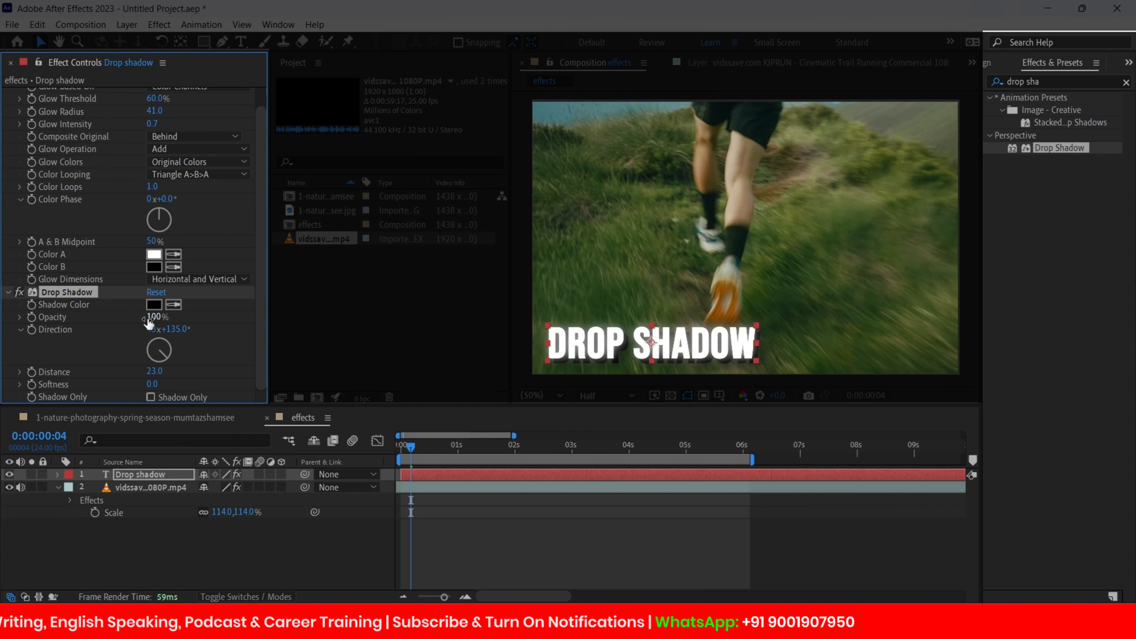
left_click_drag(154, 372, 159, 372)
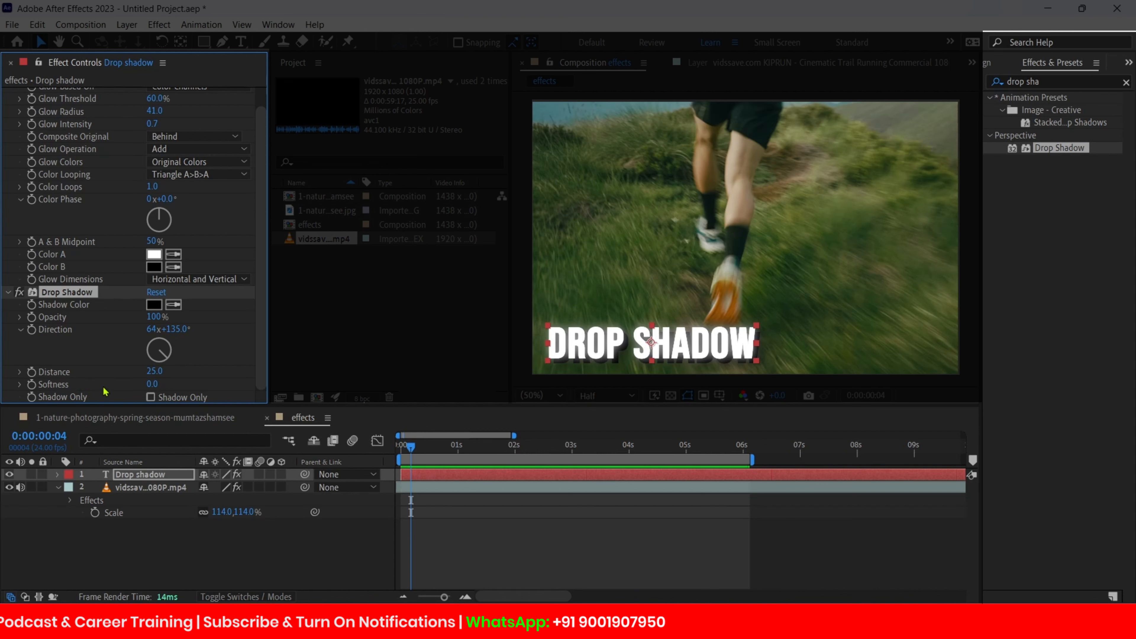
left_click_drag(152, 384, 158, 380)
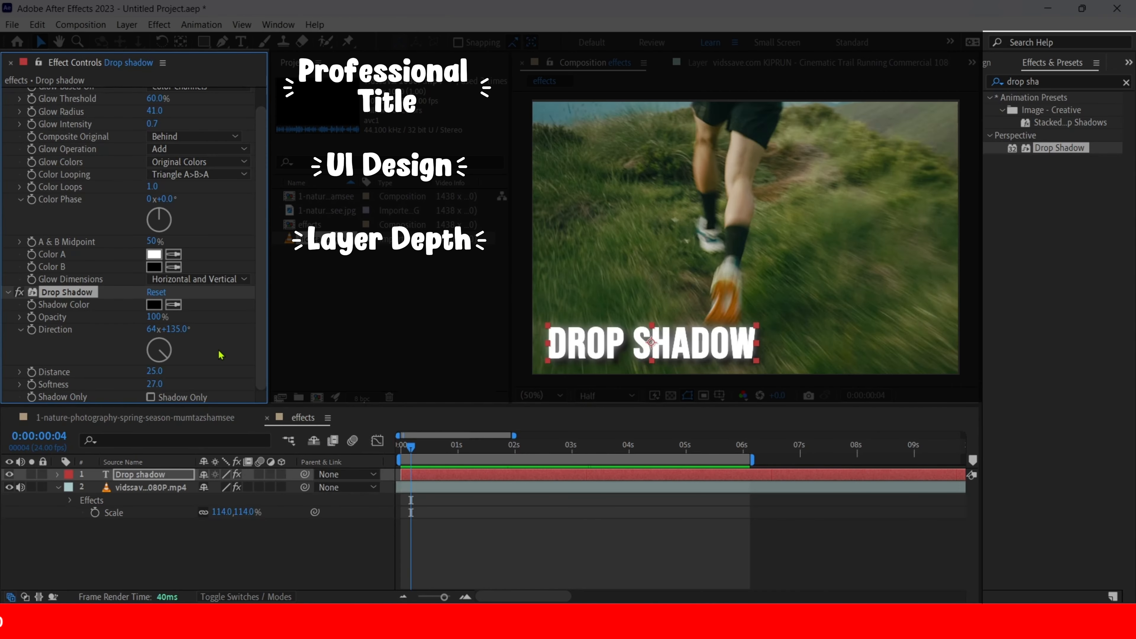
- Review the effects applied to the Drop shadow text layer and to the video layer
left_click(338, 549)
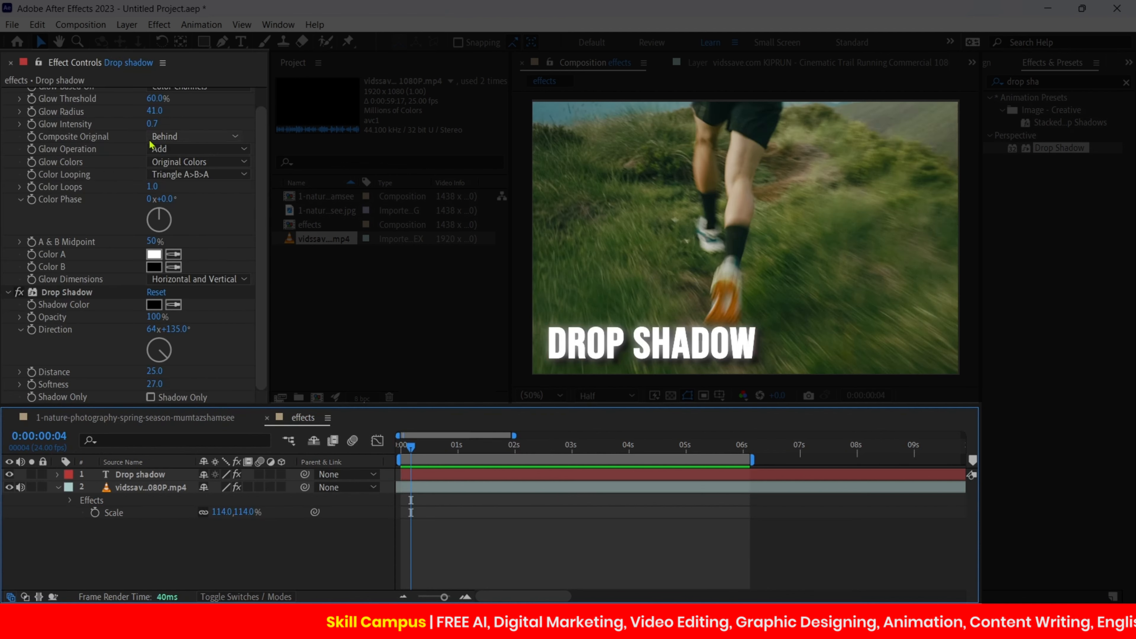
left_click(440, 476)
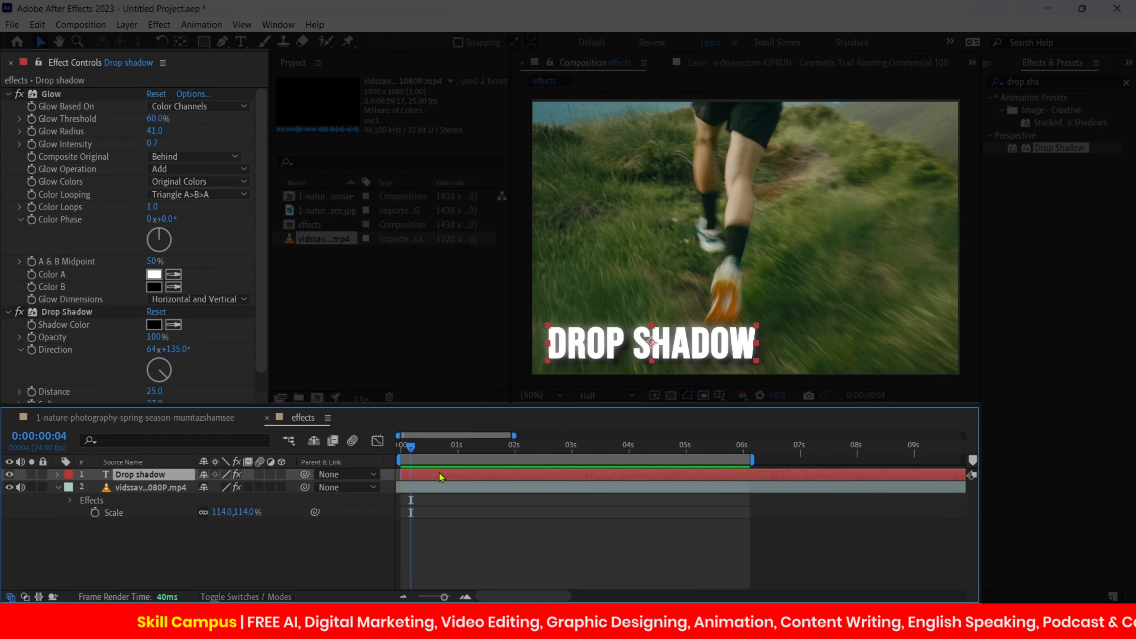
left_click(430, 488)
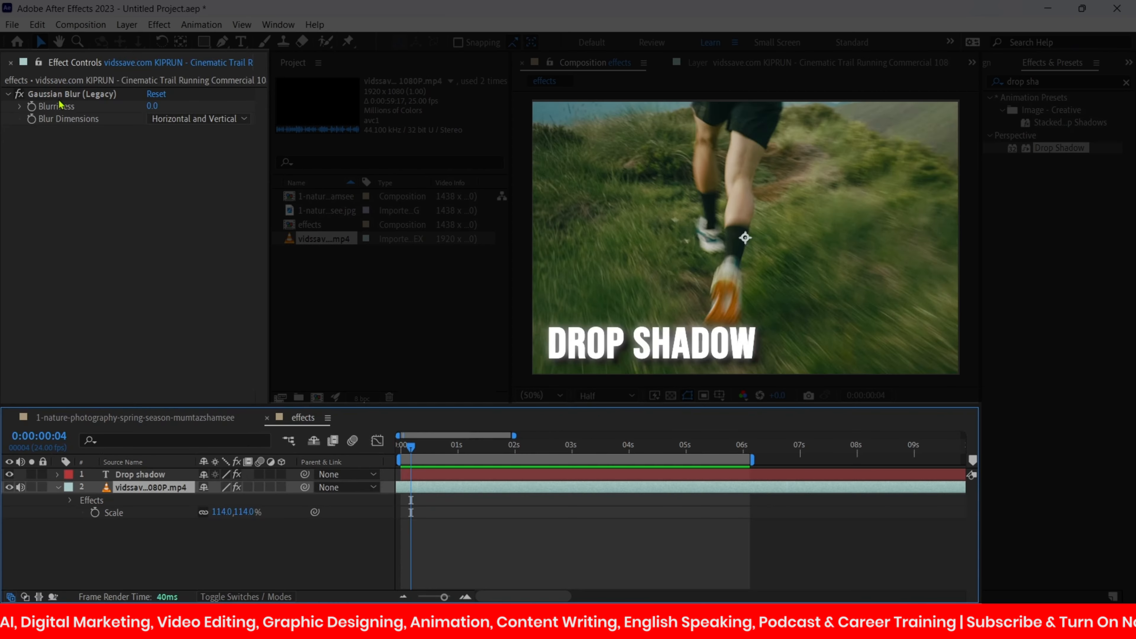
- Hide the Drop shadow text layer and collapse its Glow and Drop Shadow effect settings
left_click(9, 475)
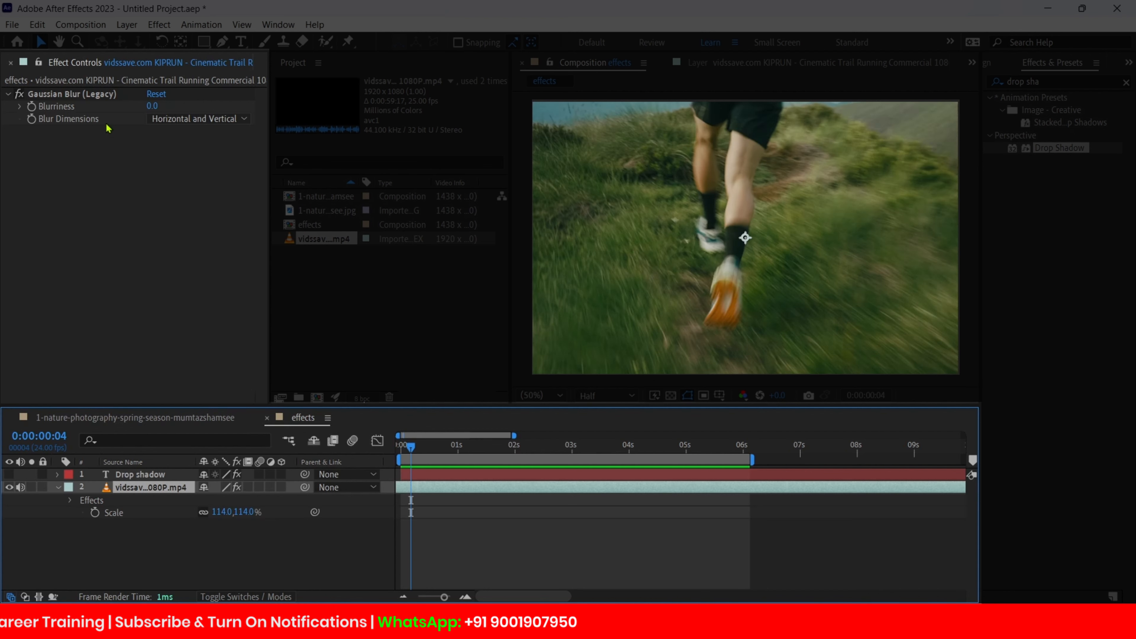
left_click(436, 475)
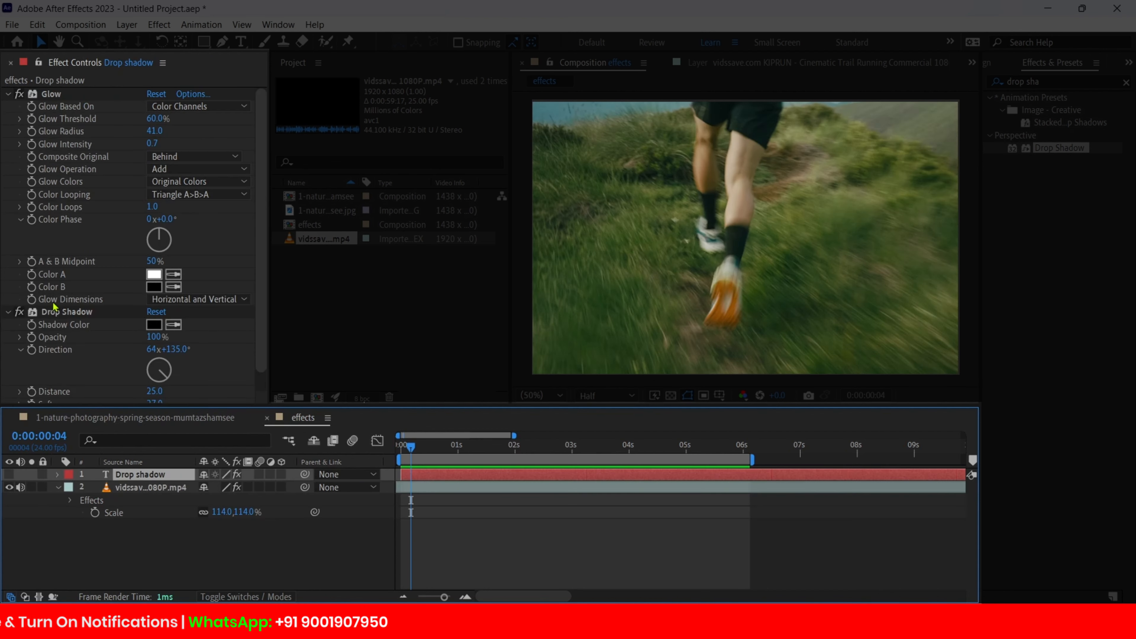
left_click(8, 95)
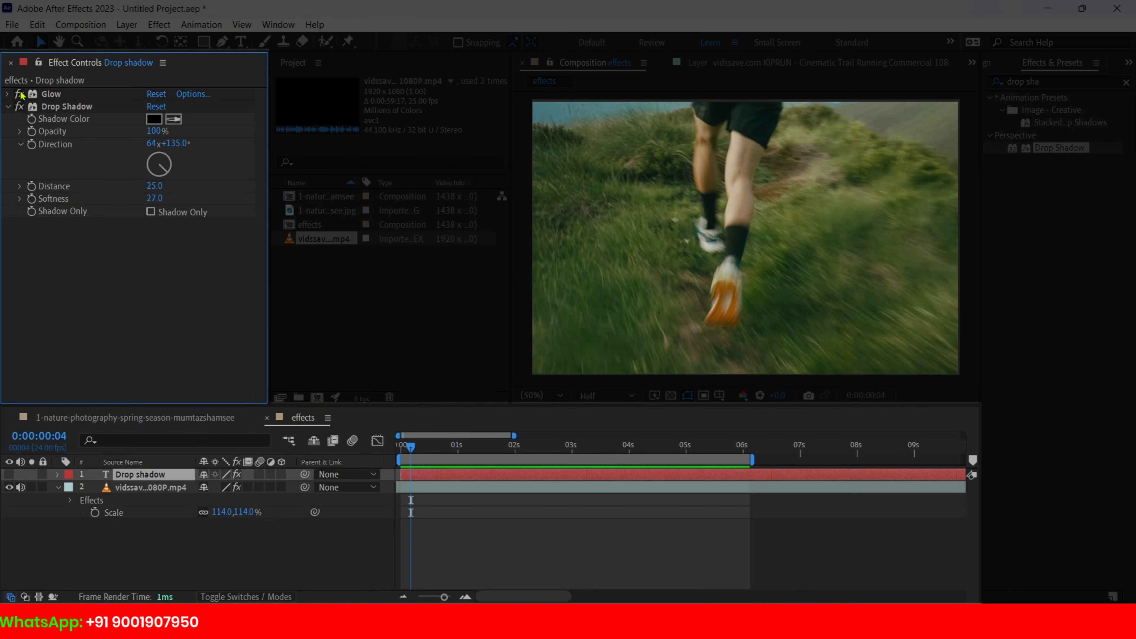
left_click(8, 107)
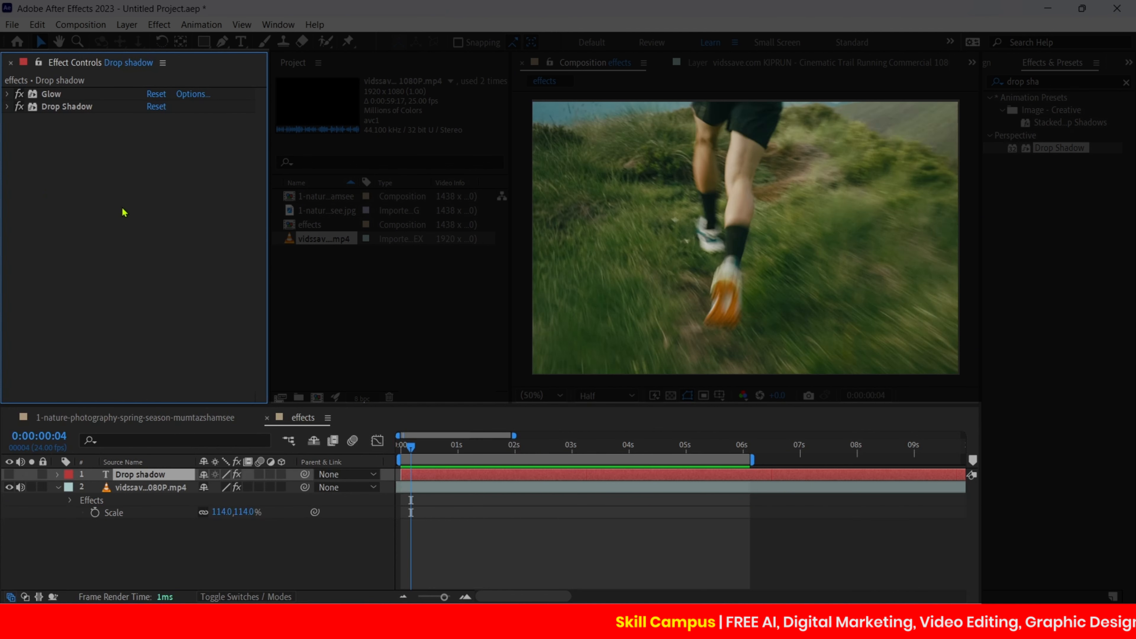
- Try to move Glow below Drop Shadow in the effect order, and make the Drop shadow text layer visible again
left_click(48, 97)
left_click(54, 100)
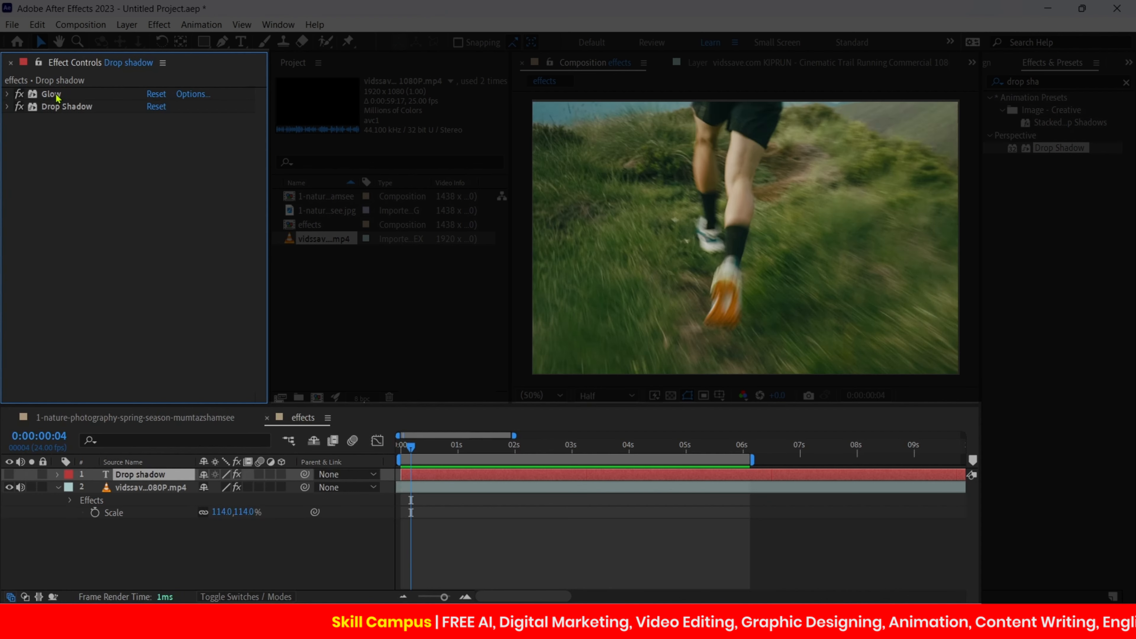
left_click_drag(56, 93, 61, 117)
left_click(62, 129)
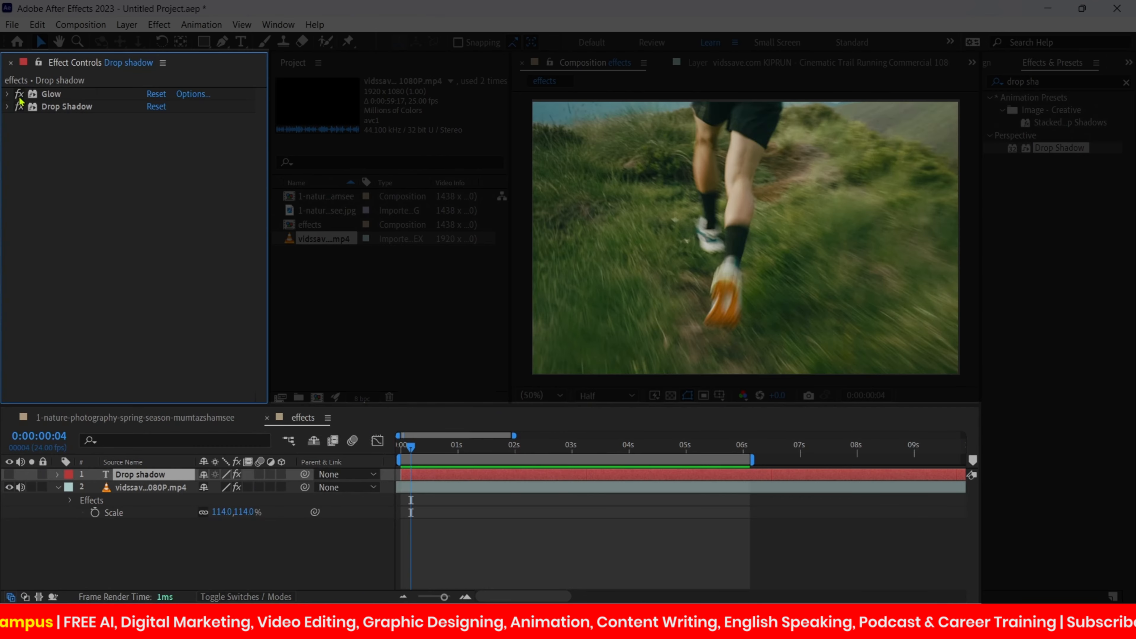
left_click(9, 474)
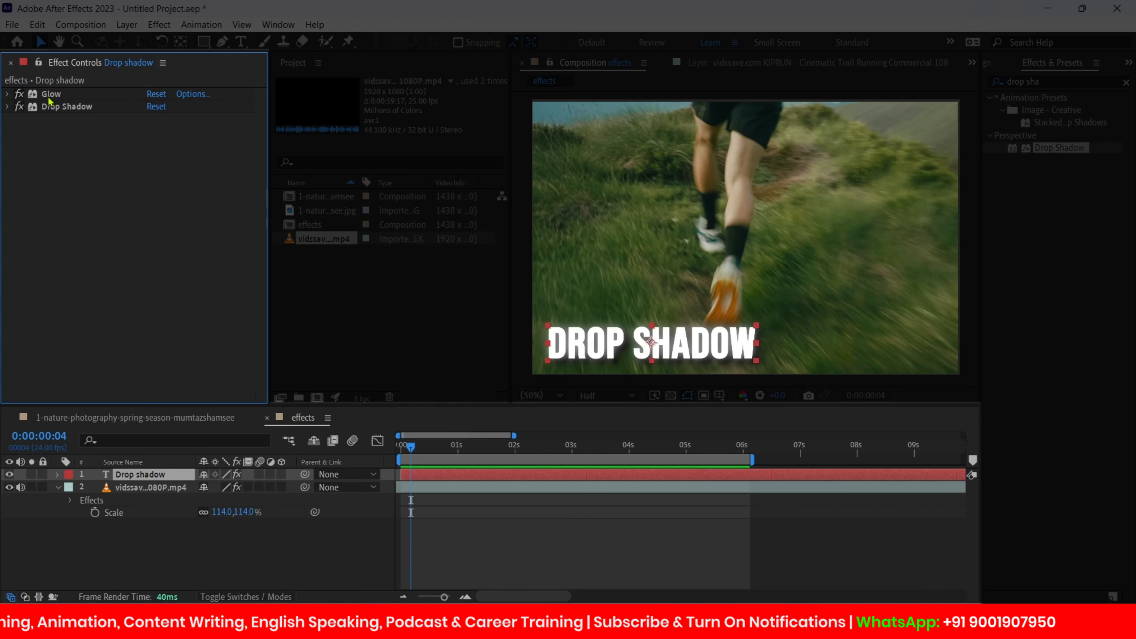
- Disable the Glow effect on the title text and enable it again
left_click(20, 96)
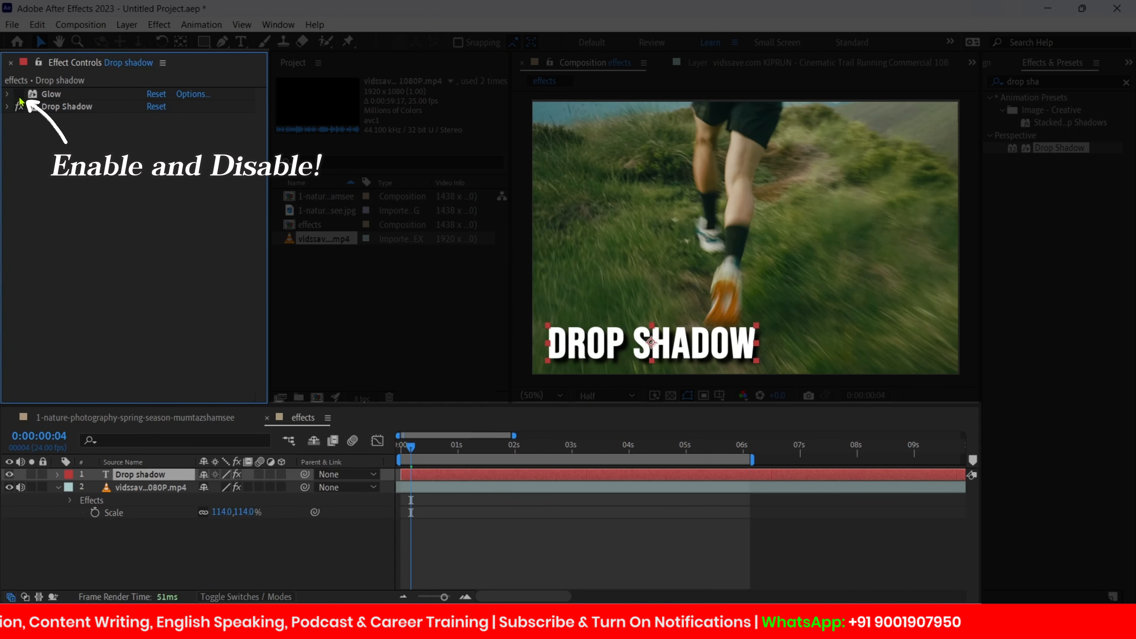
left_click(20, 95)
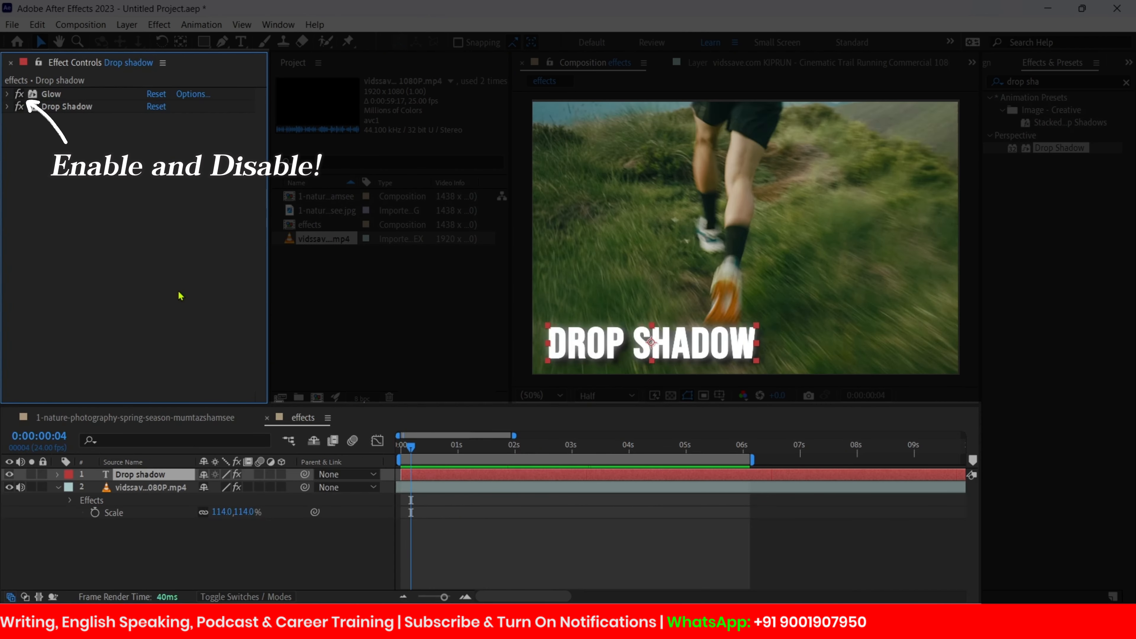
left_click(56, 95)
left_click(76, 109)
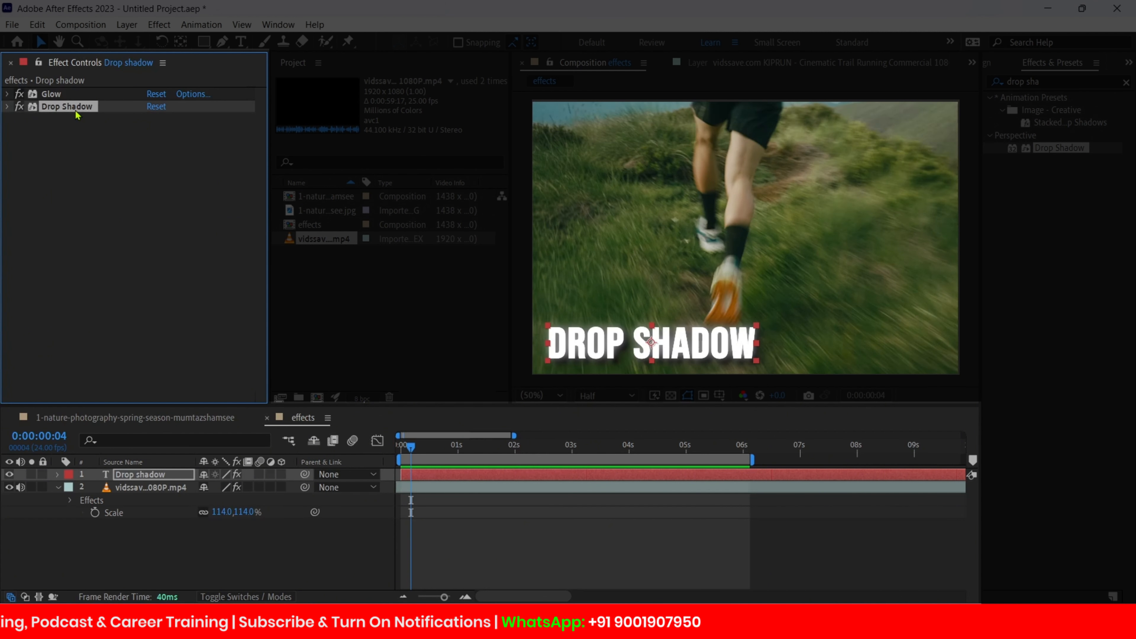
left_click(57, 95)
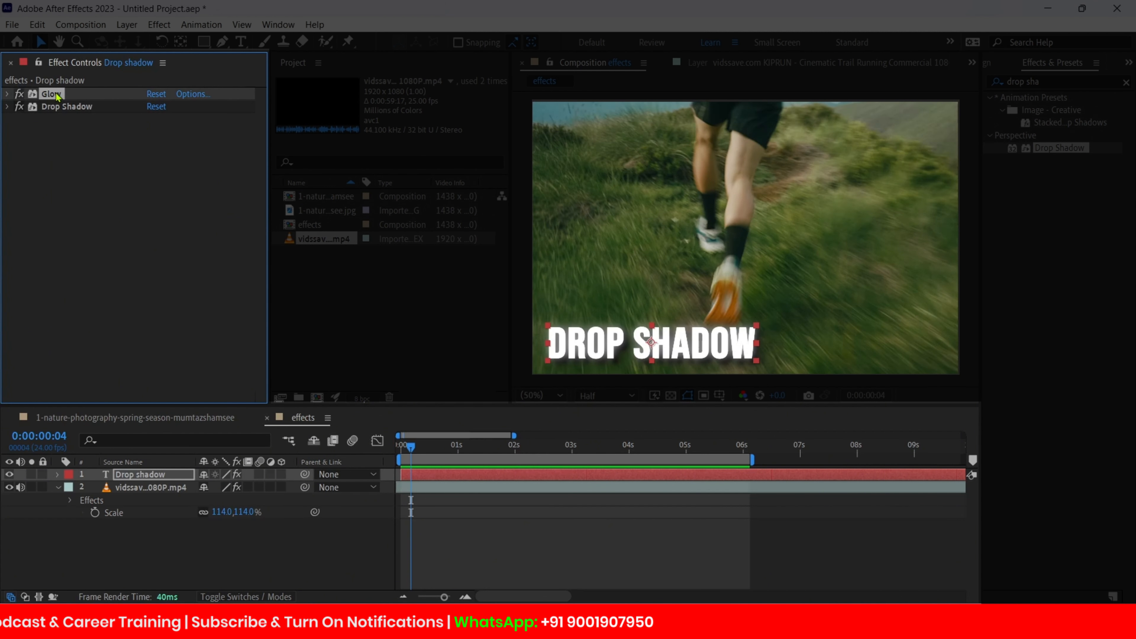
- Disable both Glow and Drop Shadow on the title text, and enable both effects again
left_click(20, 95)
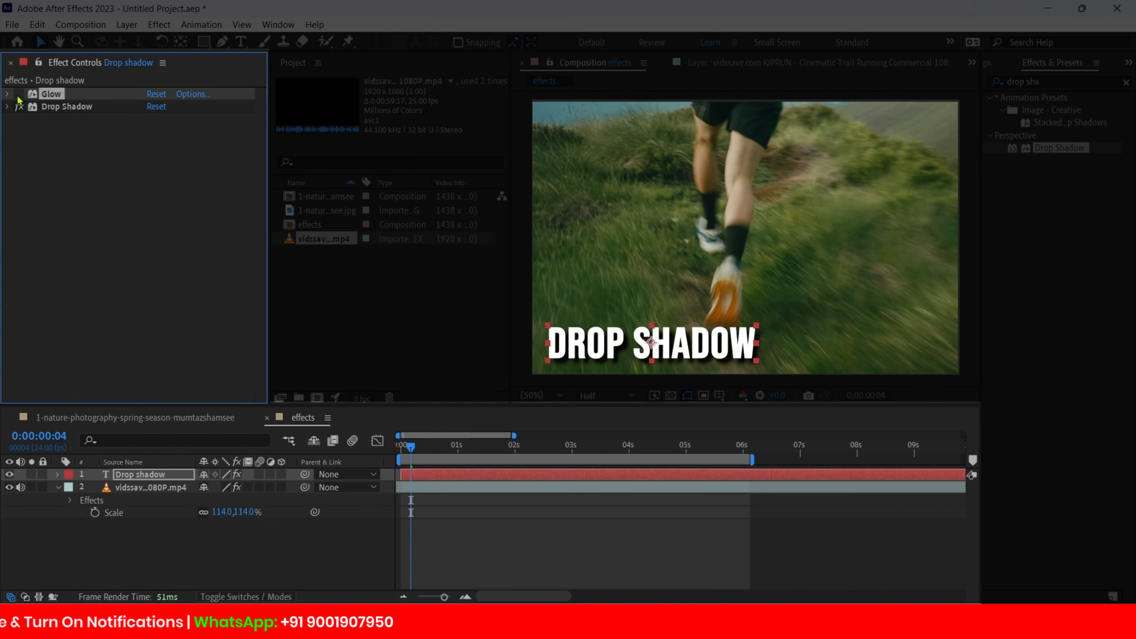
left_click(19, 108)
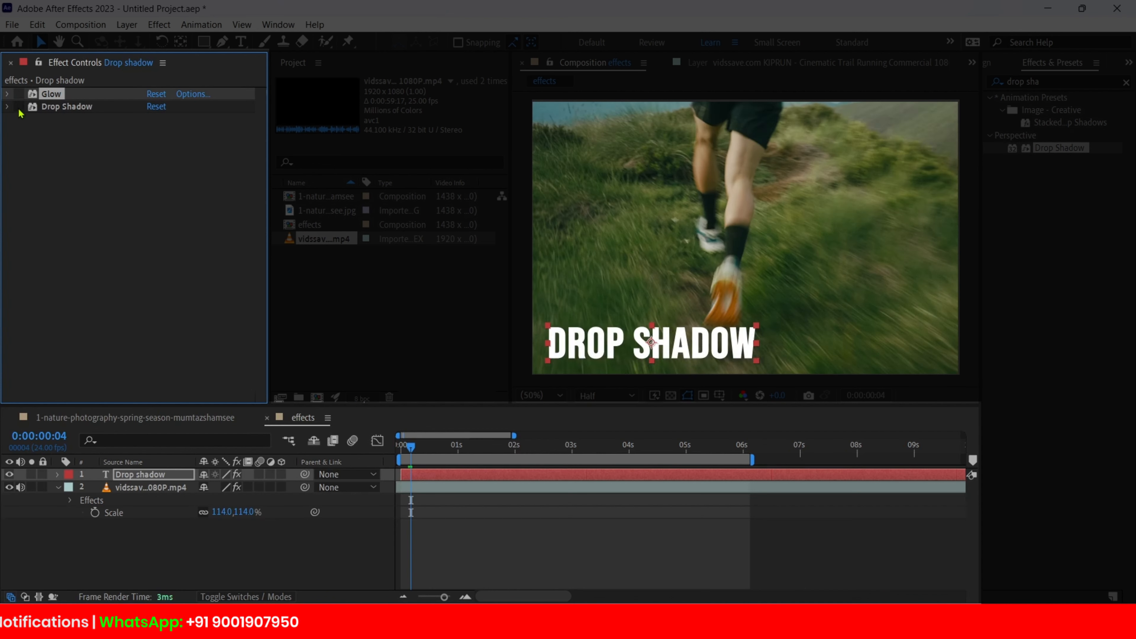
left_click(19, 94)
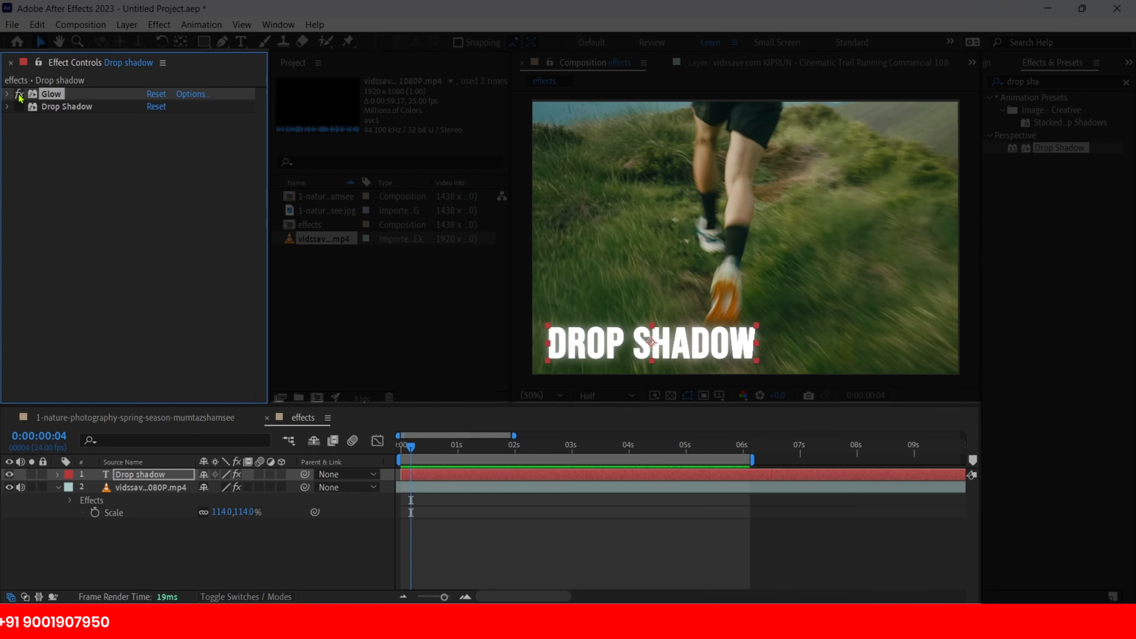
left_click(19, 108)
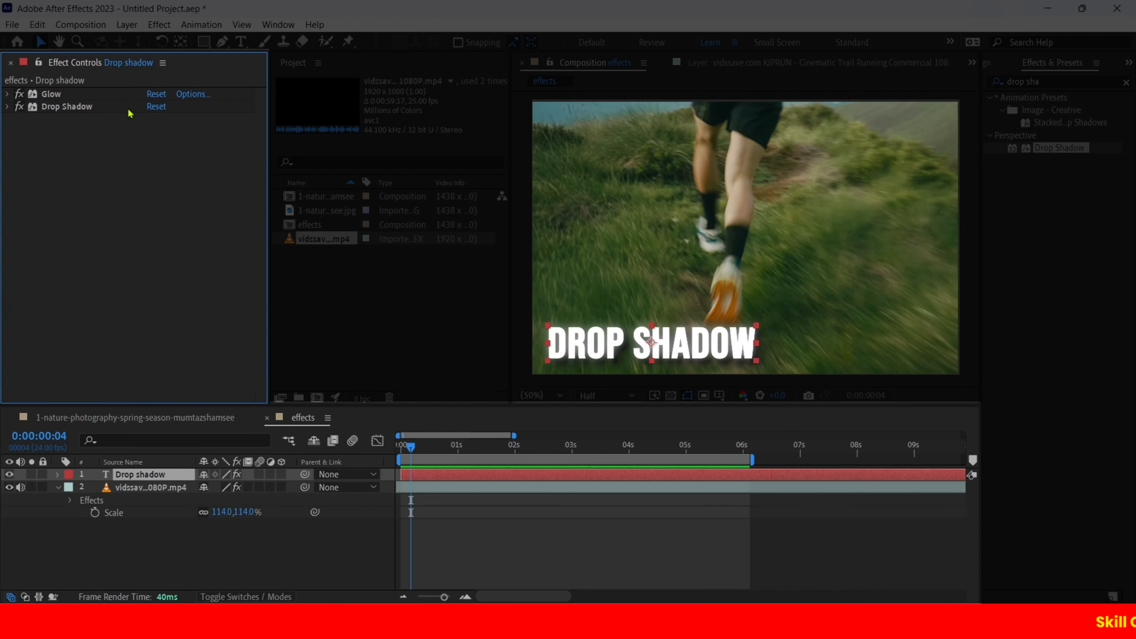
- Try resetting the Glow effect and deleting the Drop Shadow effect on the title text, undoing each change
left_click(155, 94)
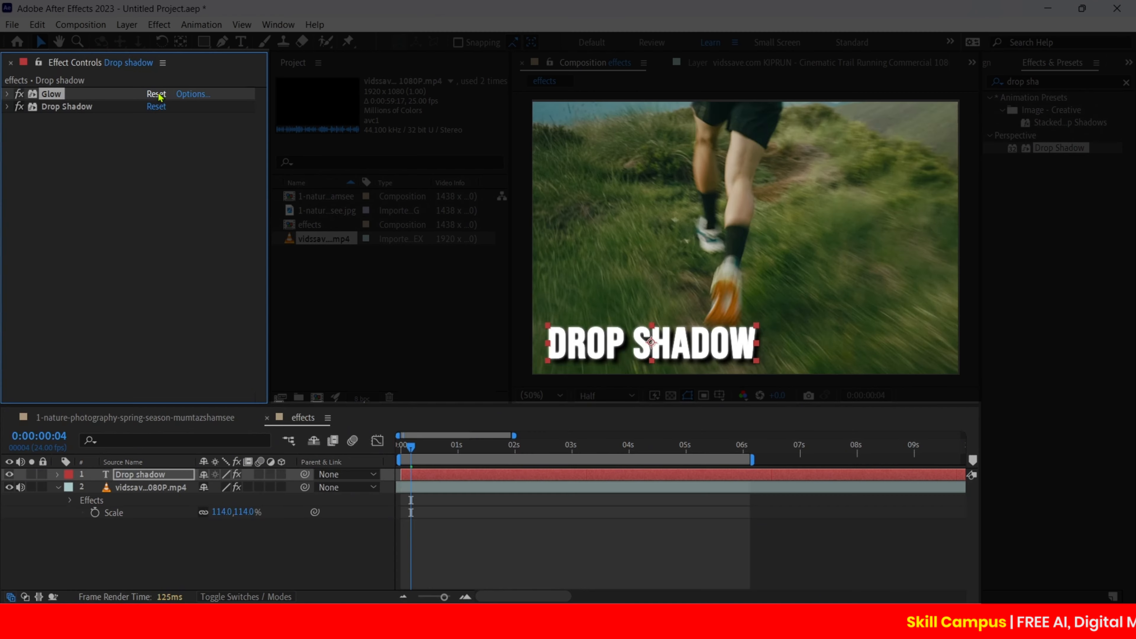
left_click(157, 94)
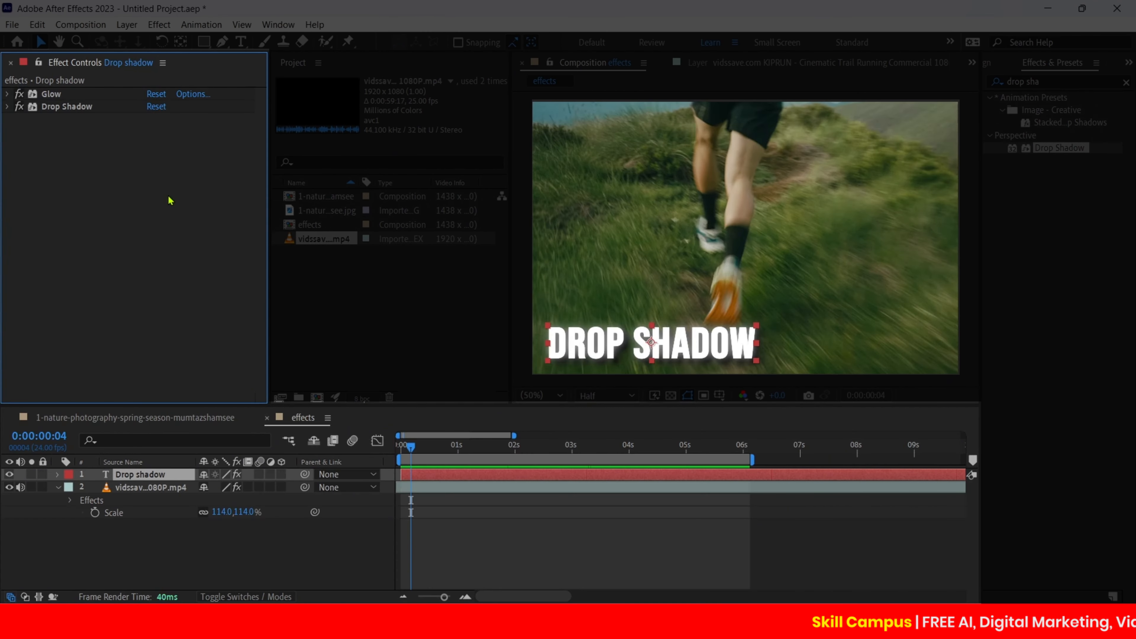
left_click(52, 95)
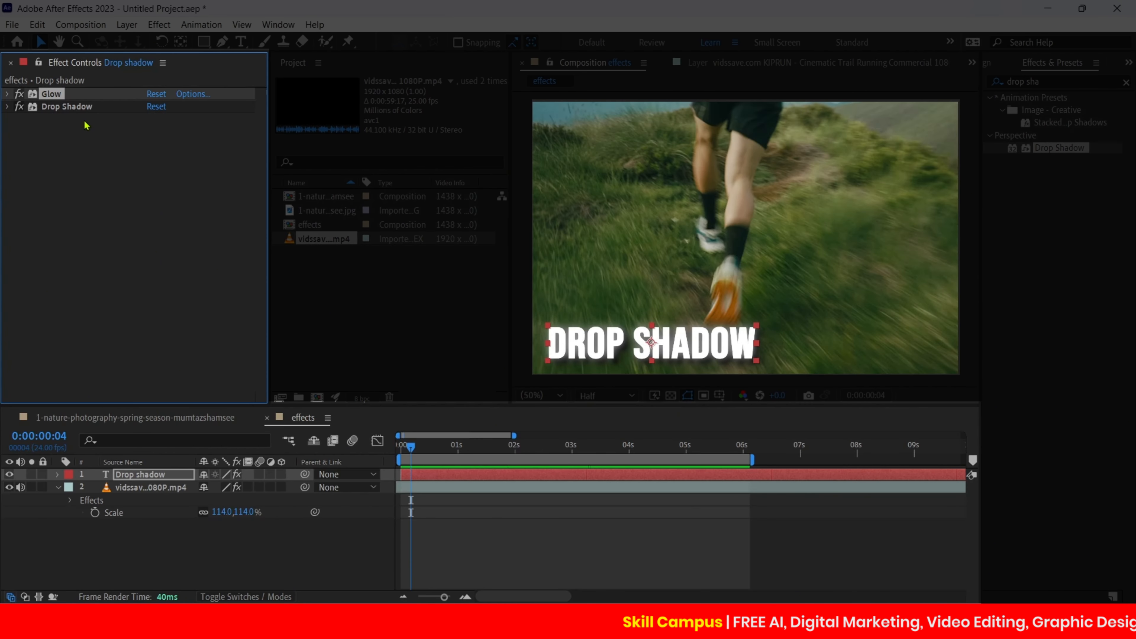
left_click(67, 111)
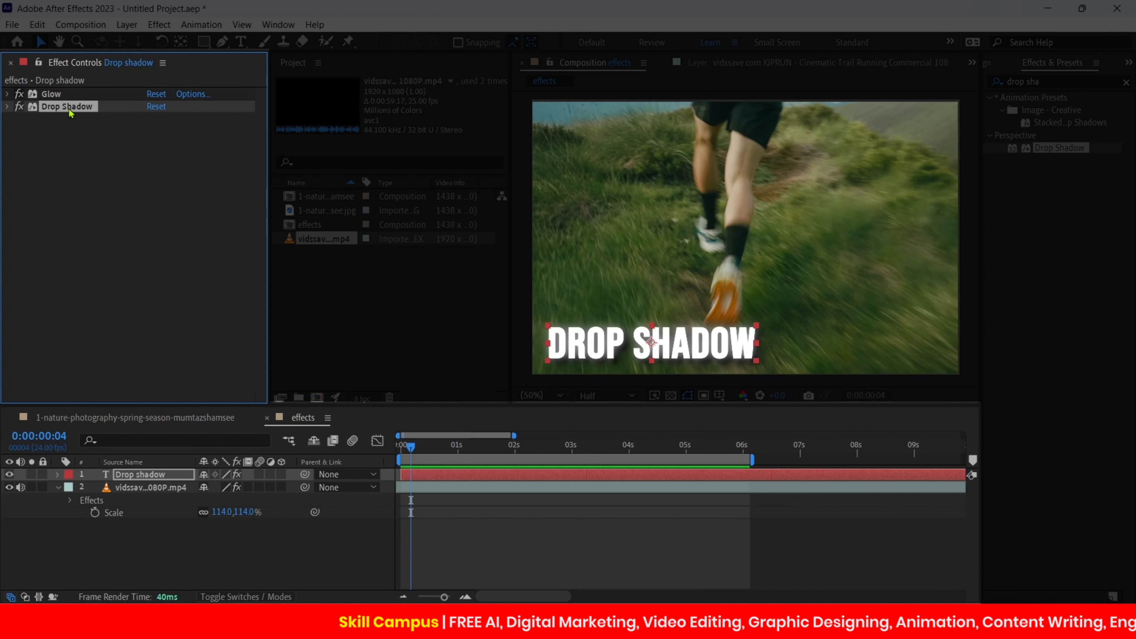
key("Delete")
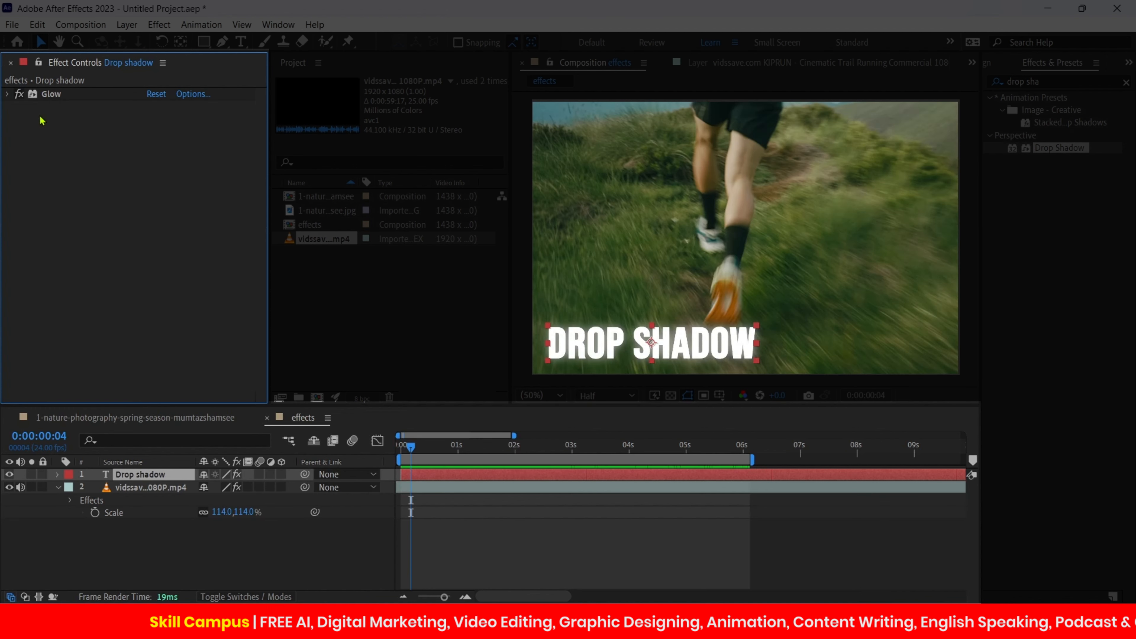
key("ctrl+z")
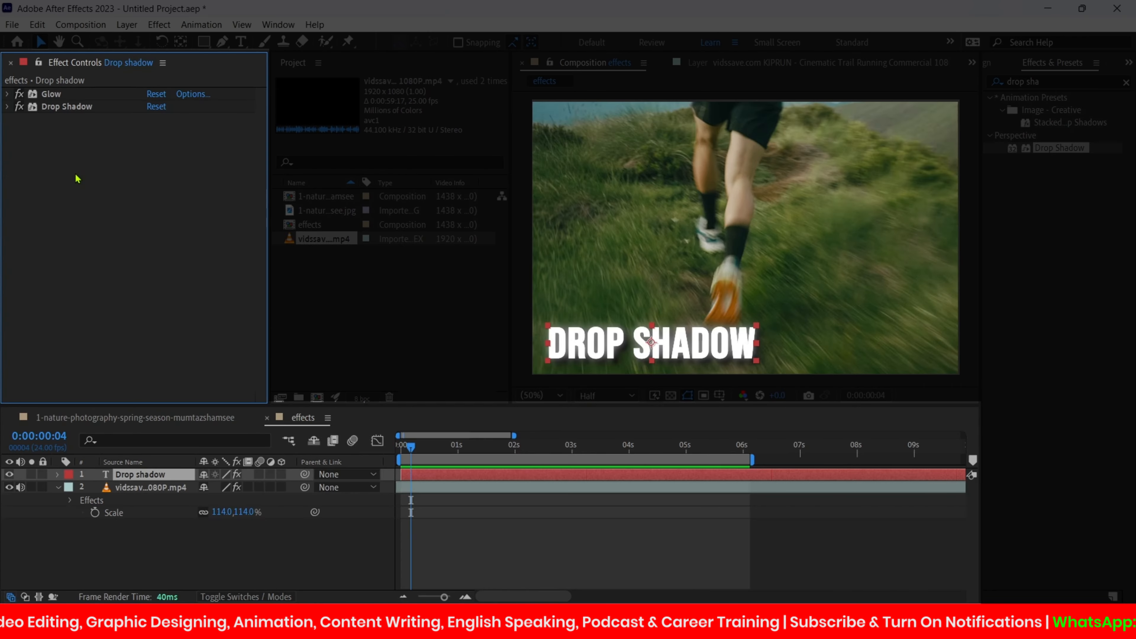
- Clear all layers from the effects composition and place the vidssave 1080P video in it again, scaled to 113%
left_click(9, 107)
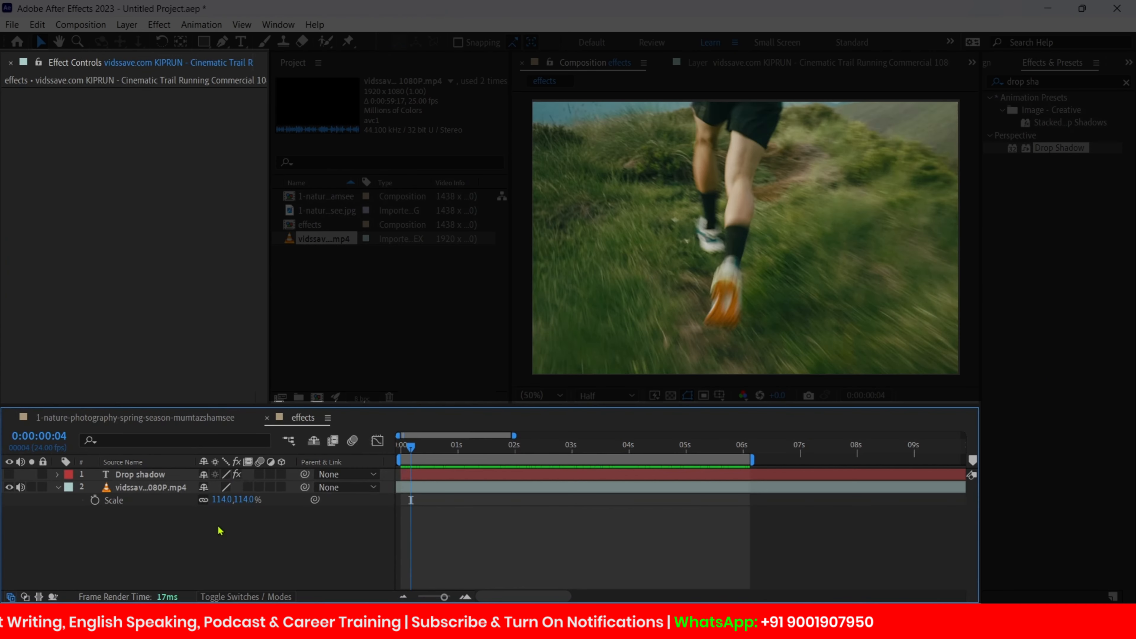
left_click_drag(178, 548, 106, 469)
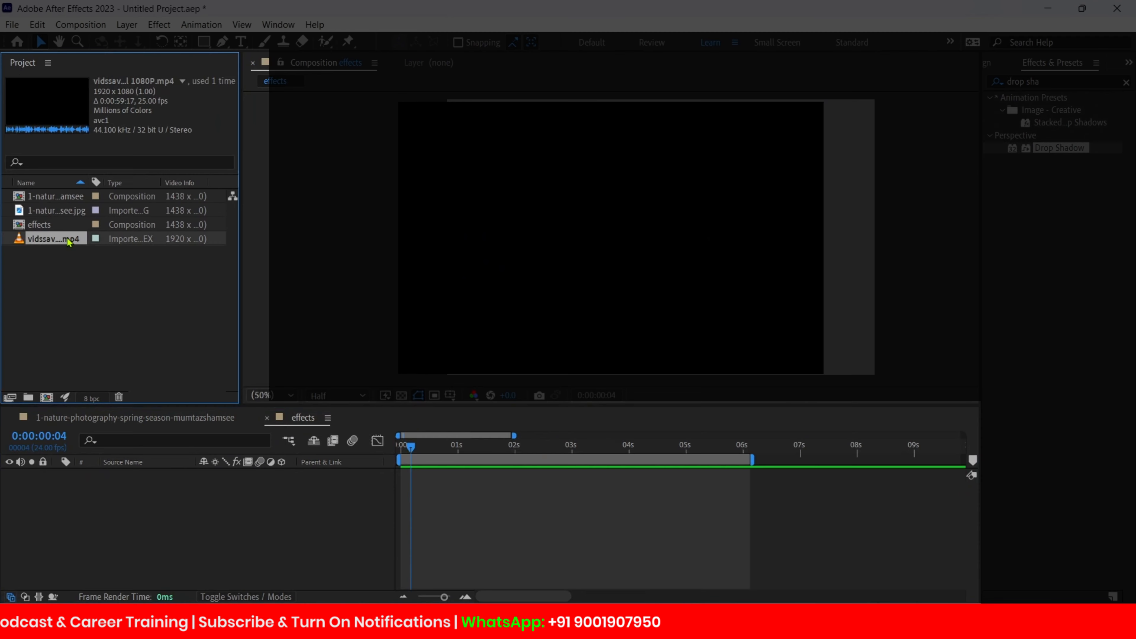
left_click_drag(67, 239, 78, 514)
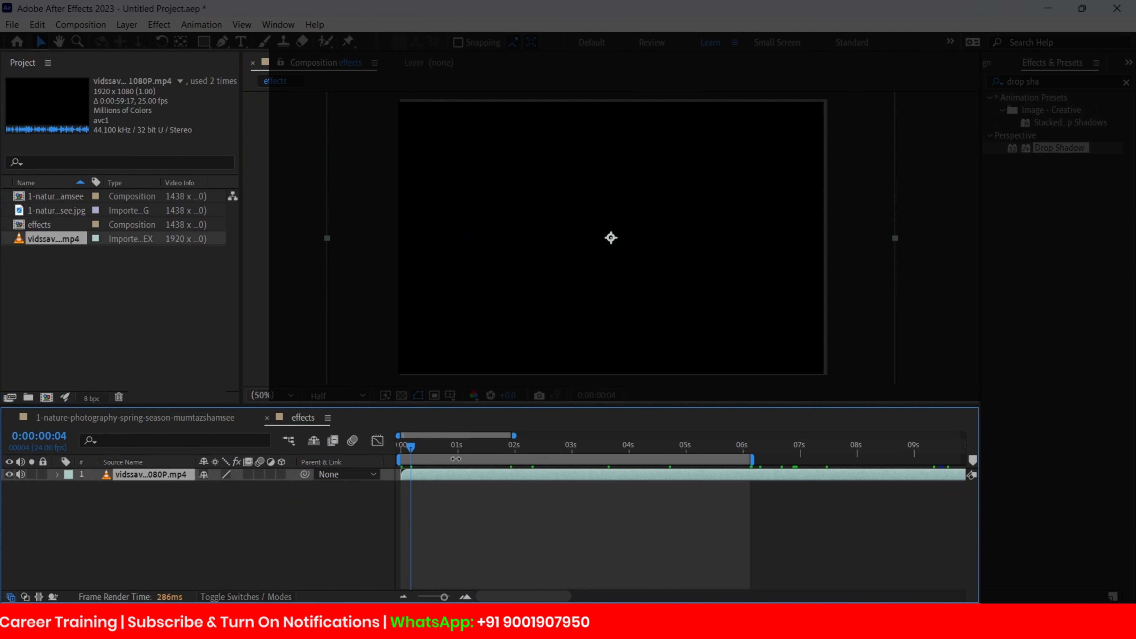
left_click_drag(427, 447, 739, 467)
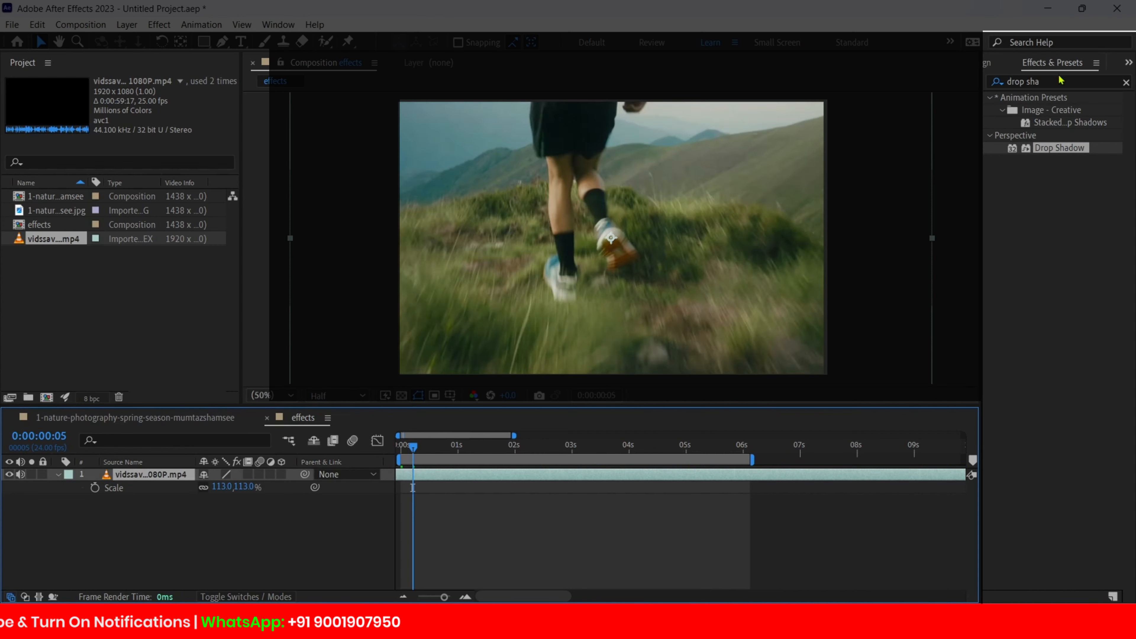
- Search the effects for "blur" and apply Gaussian Blur (Legacy) to the video layer
left_click(1053, 80)
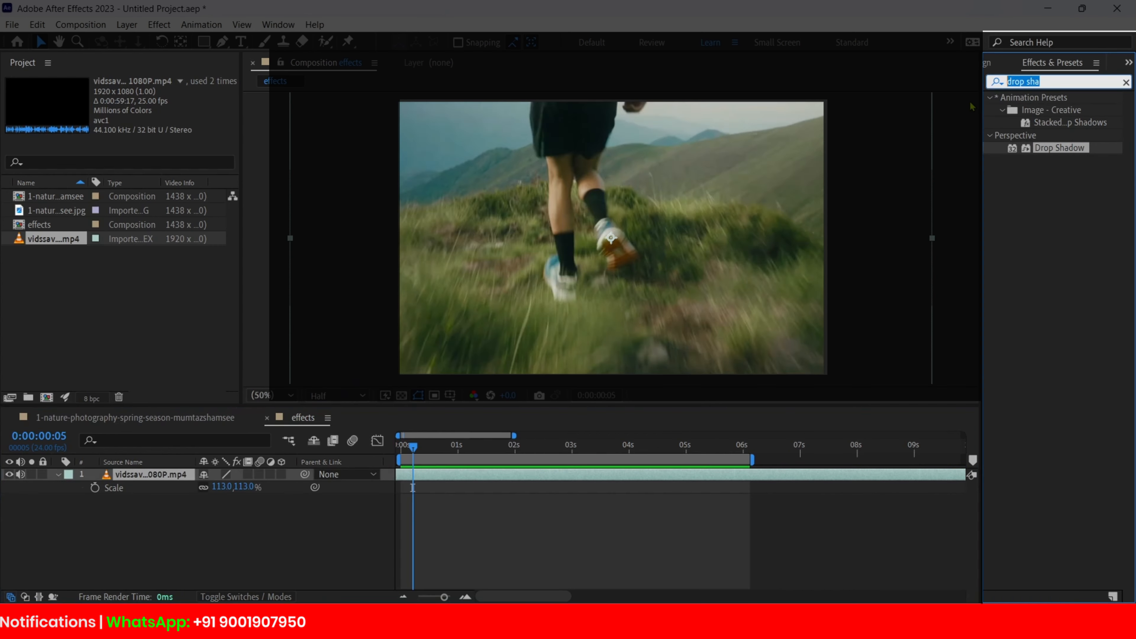
type("blur")
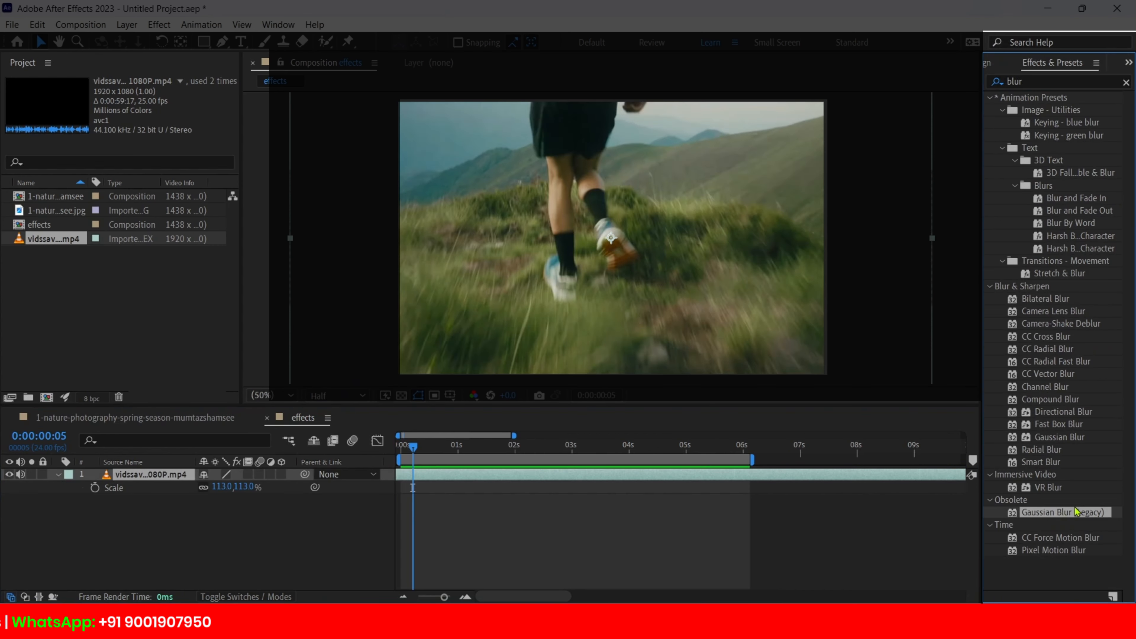
left_click_drag(1073, 512, 492, 480)
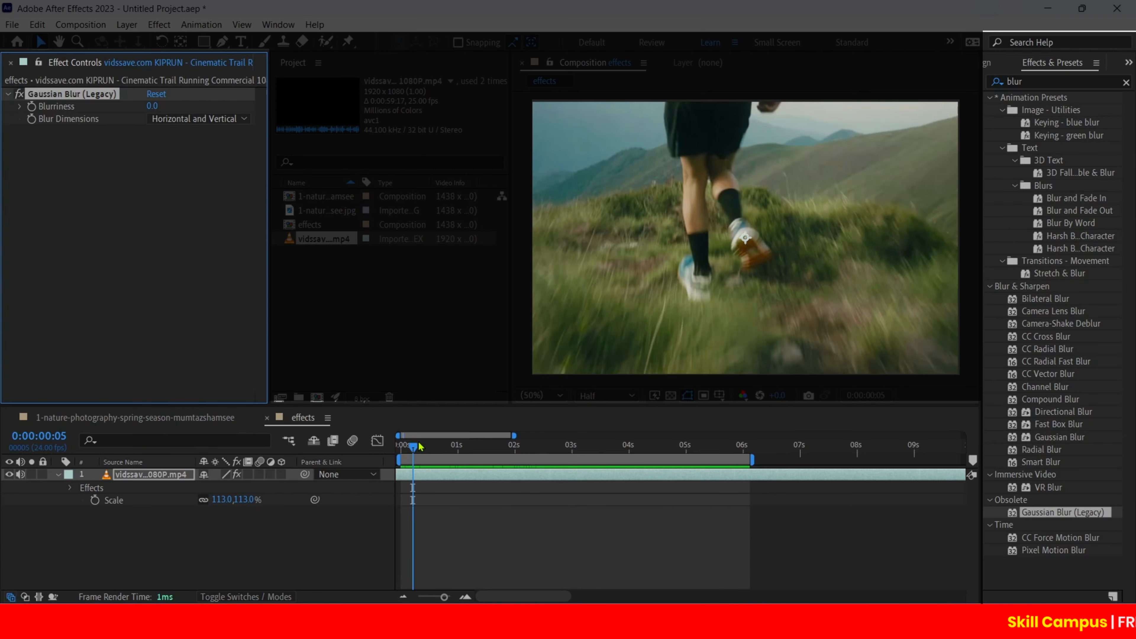
- Keyframe the Gaussian Blur's Blurriness from 0 at 0:00:02:05 to 31.3 at 0:00:03:07
left_click_drag(421, 447, 529, 449)
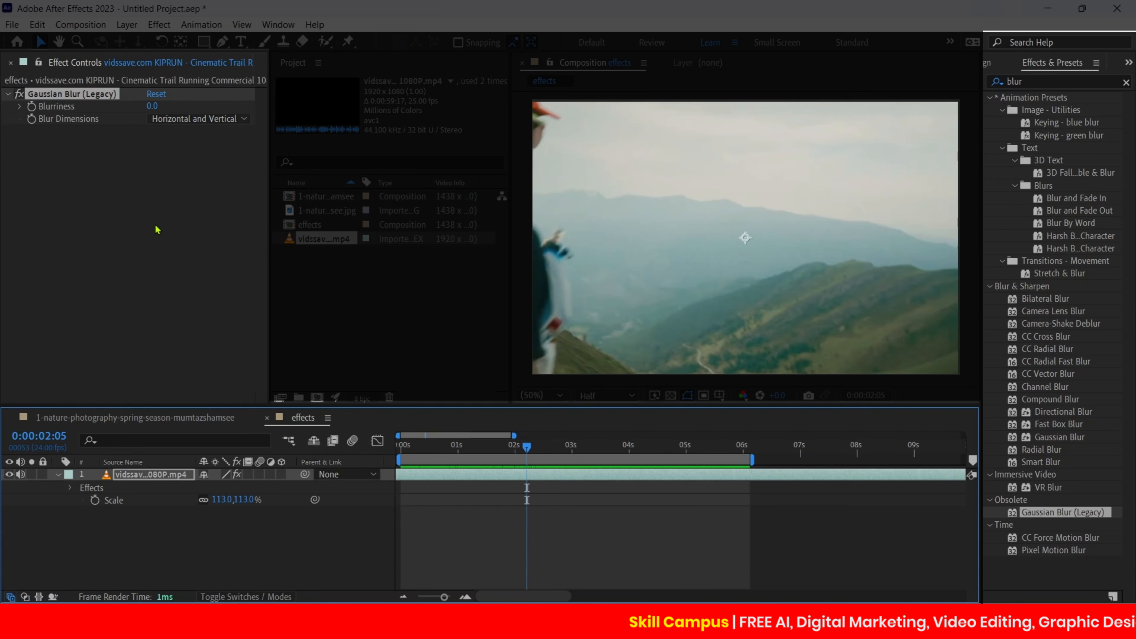
left_click(33, 107)
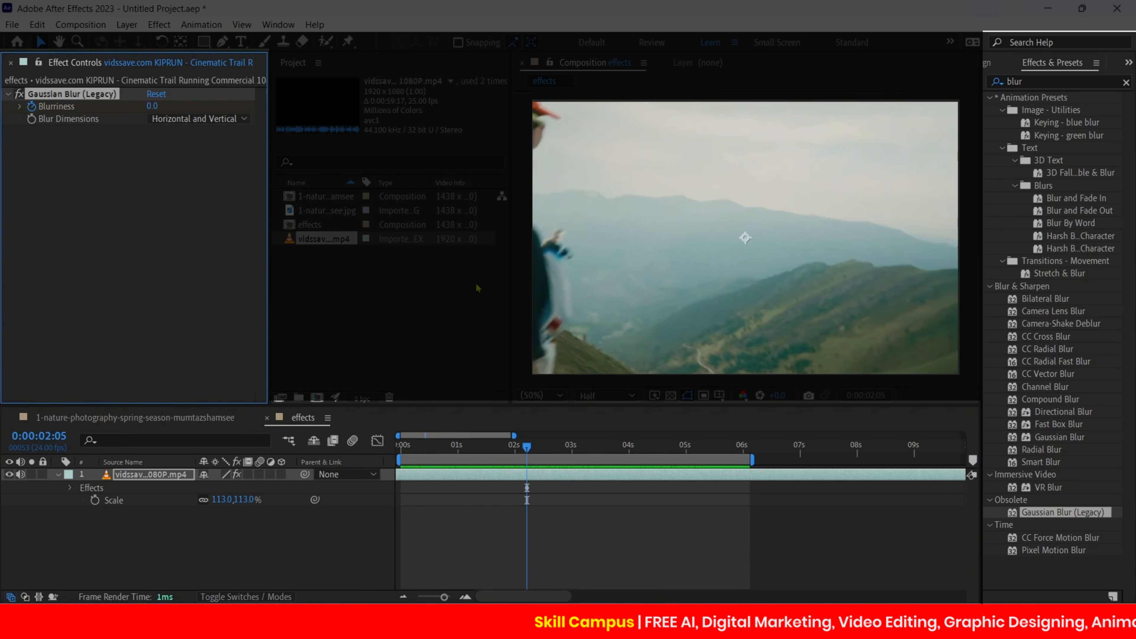
left_click(552, 447)
left_click_drag(554, 450, 589, 447)
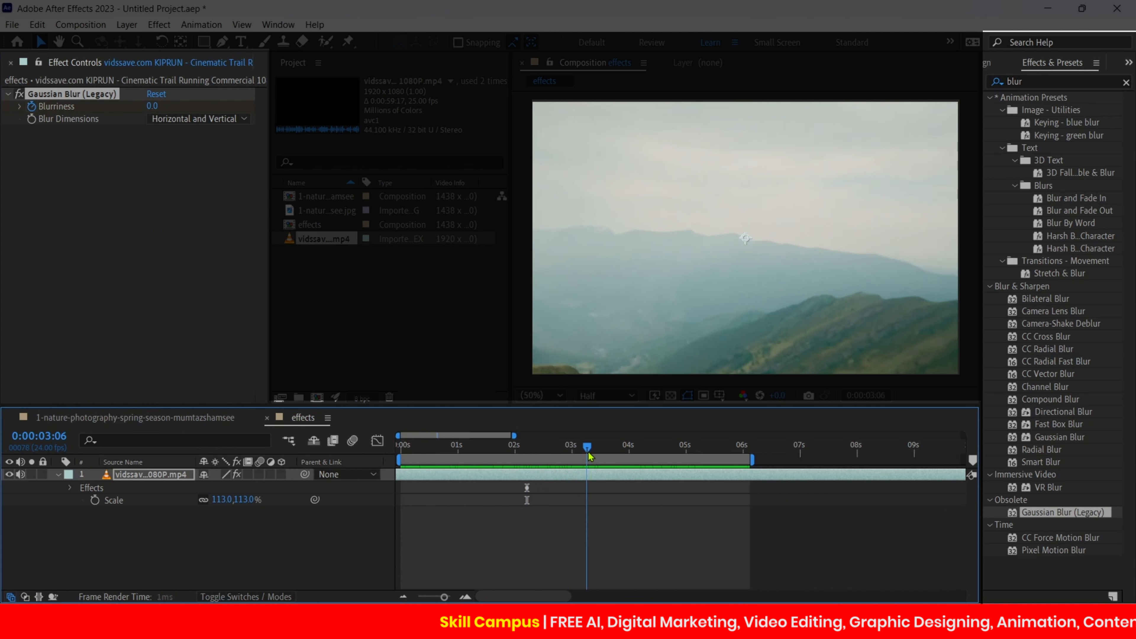
left_click_drag(152, 106, 155, 108)
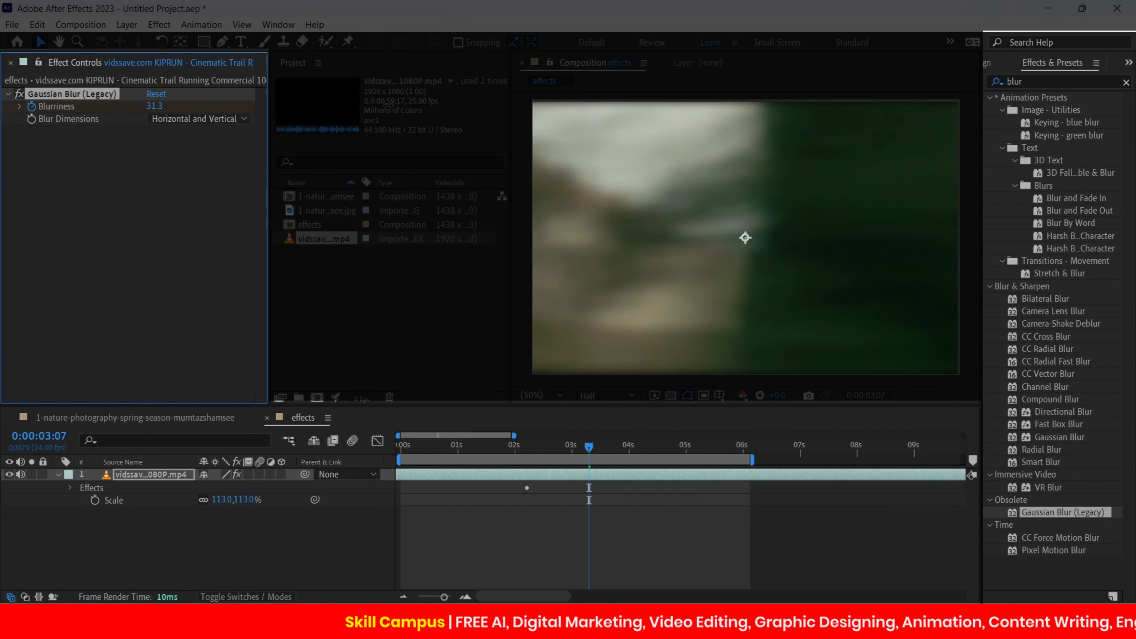
- Preview the Gaussian Blur animation from 0:00:01:14 through the second Blurriness keyframe
left_click(492, 447)
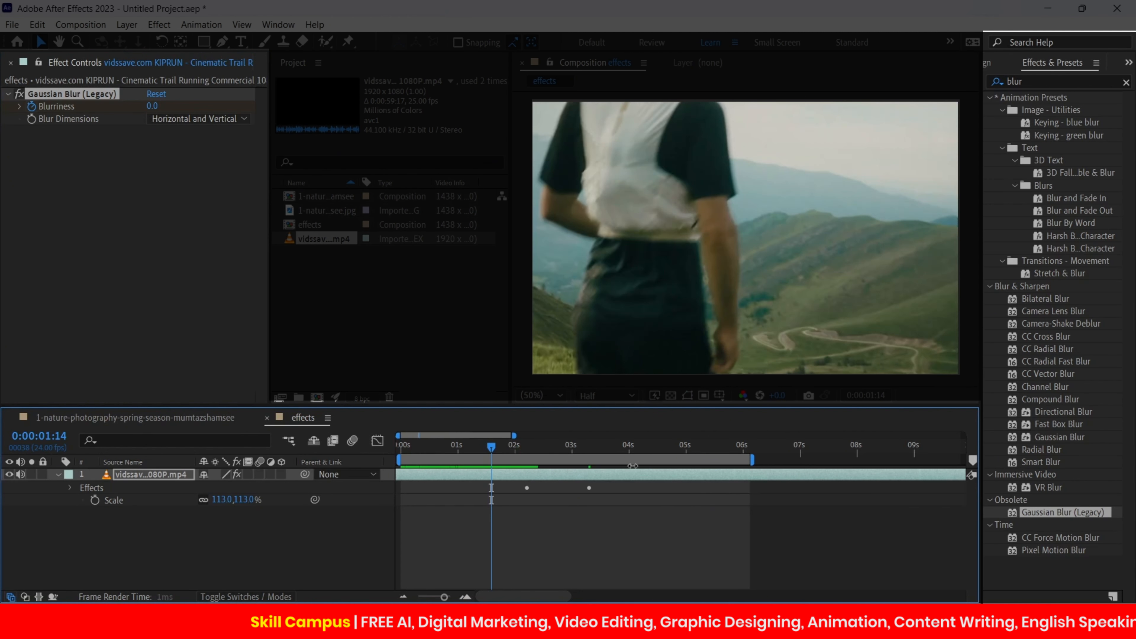
key("space")
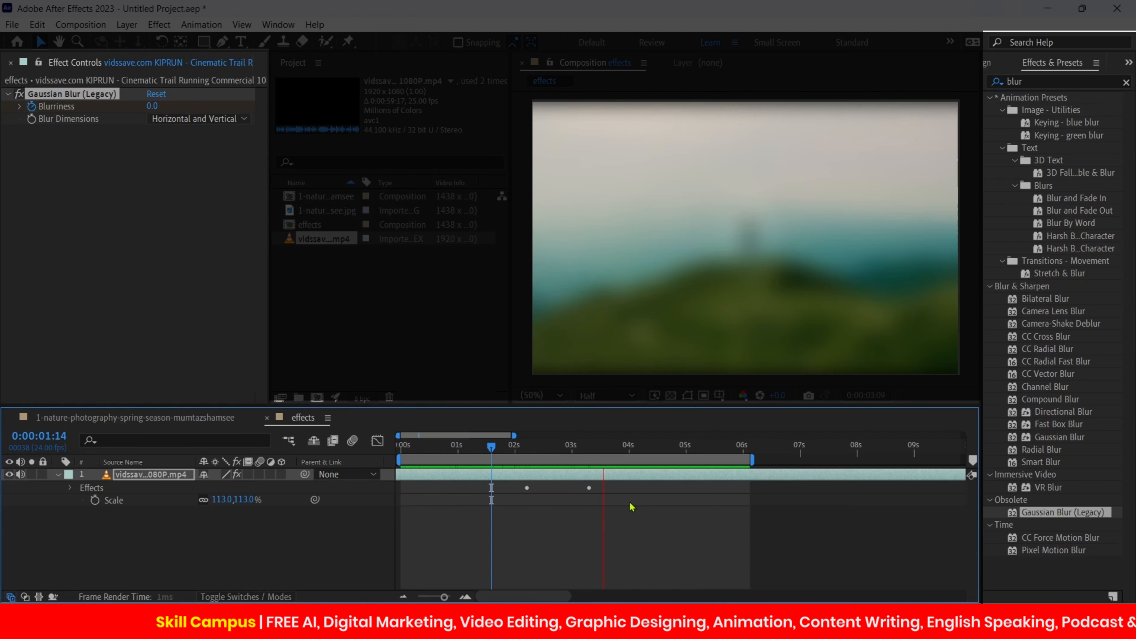
key("space")
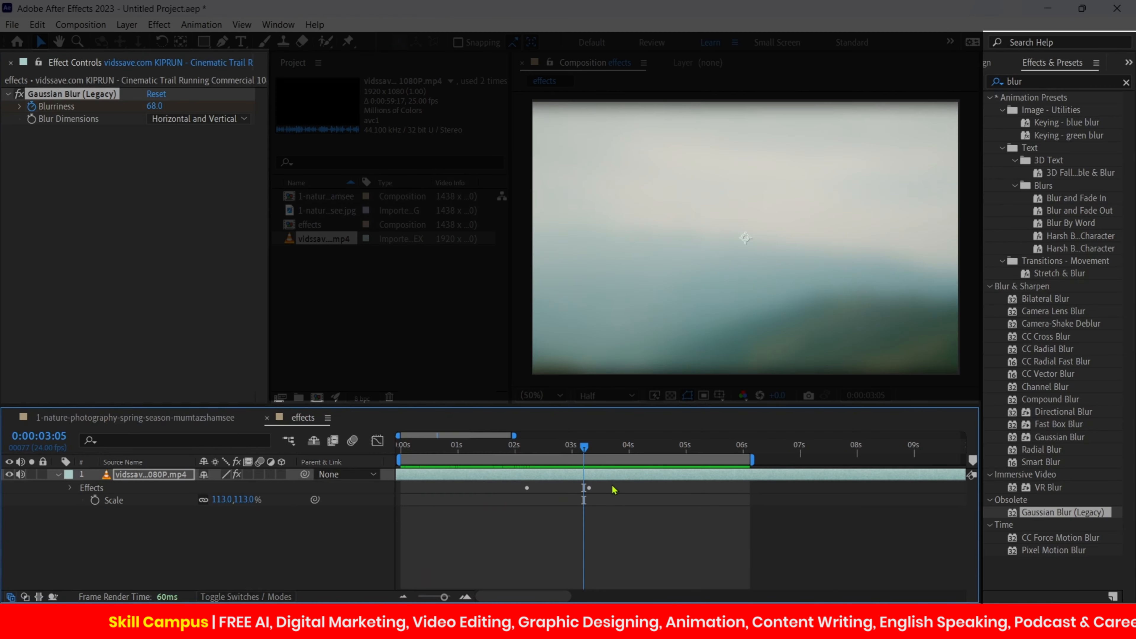
left_click(614, 489)
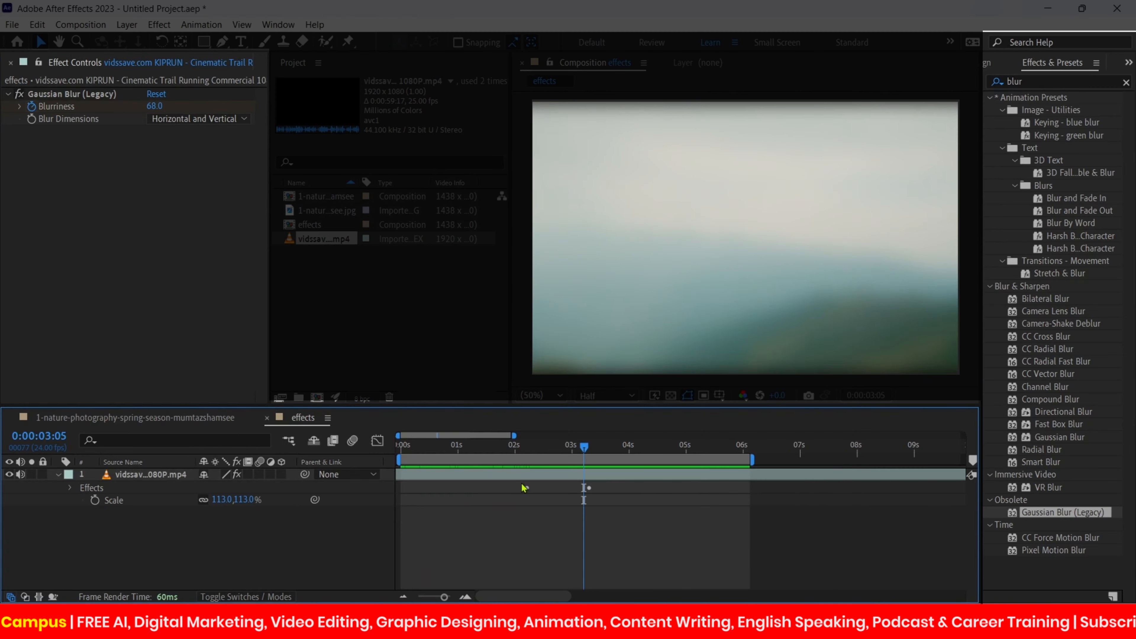
- Apply Easy Ease to both Blurriness keyframes of the video layer and preview the blur from 0:00:01:19
left_click(550, 475)
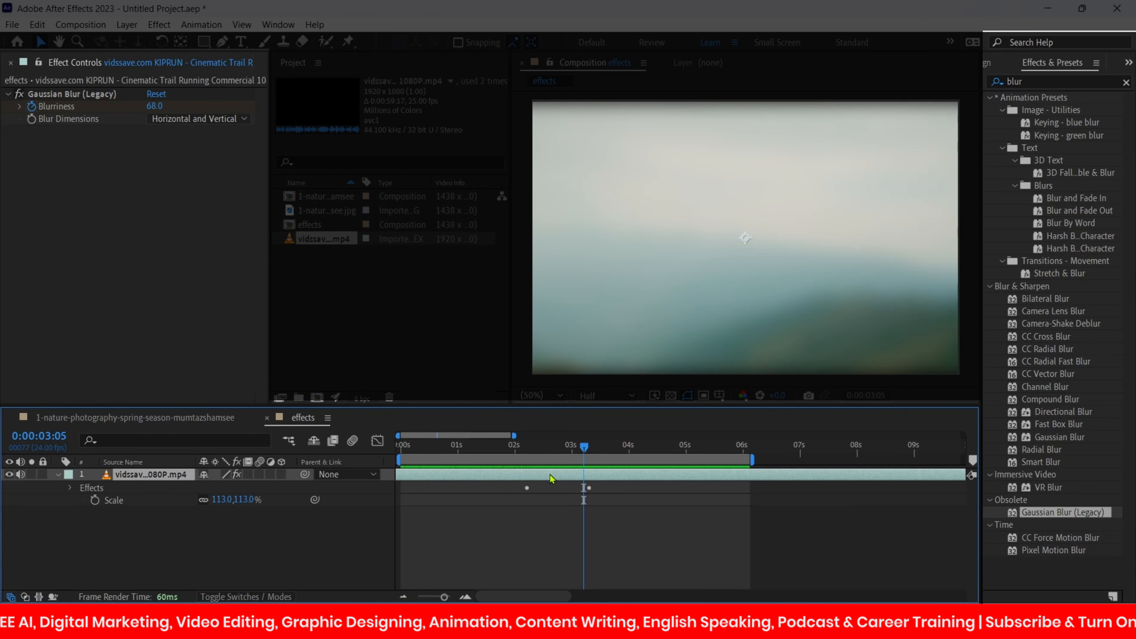
key("u")
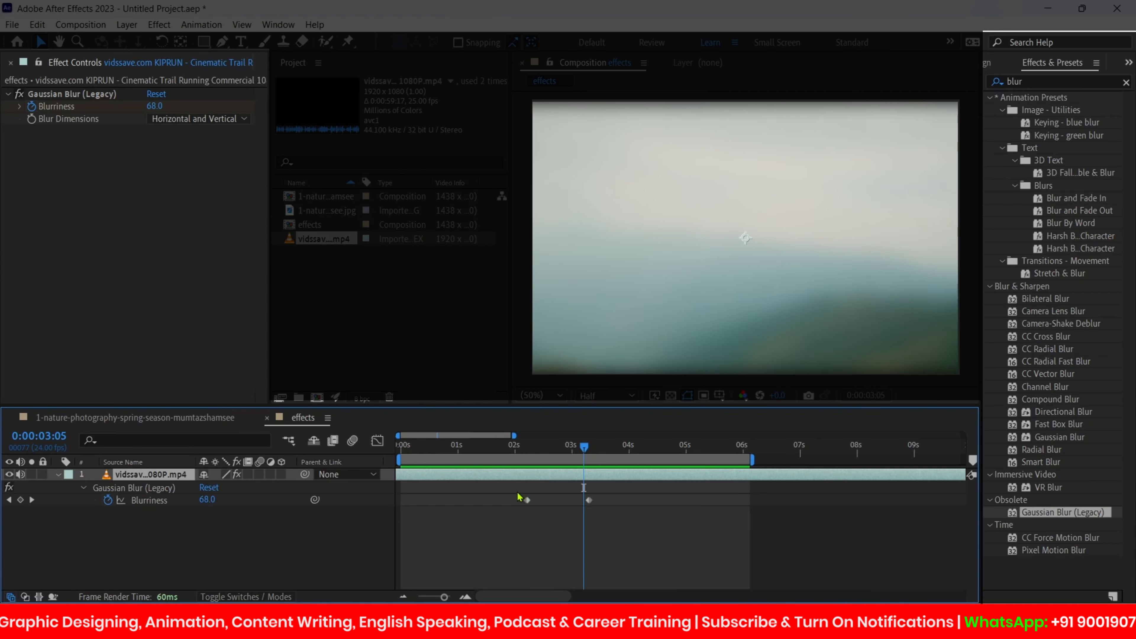
left_click_drag(518, 497, 638, 520)
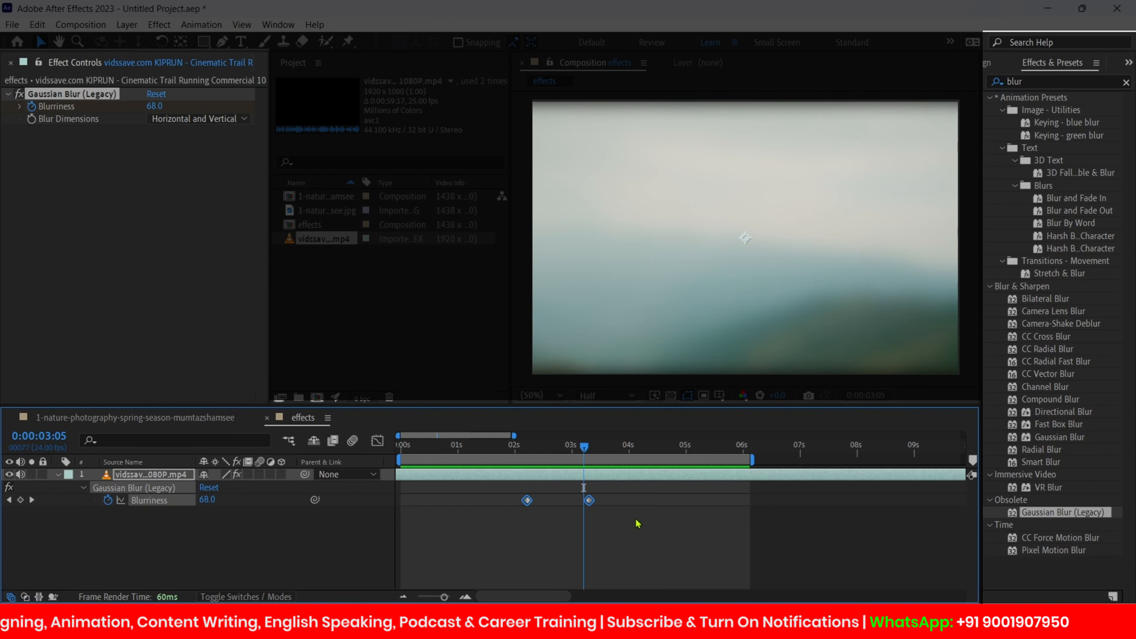
key("F9")
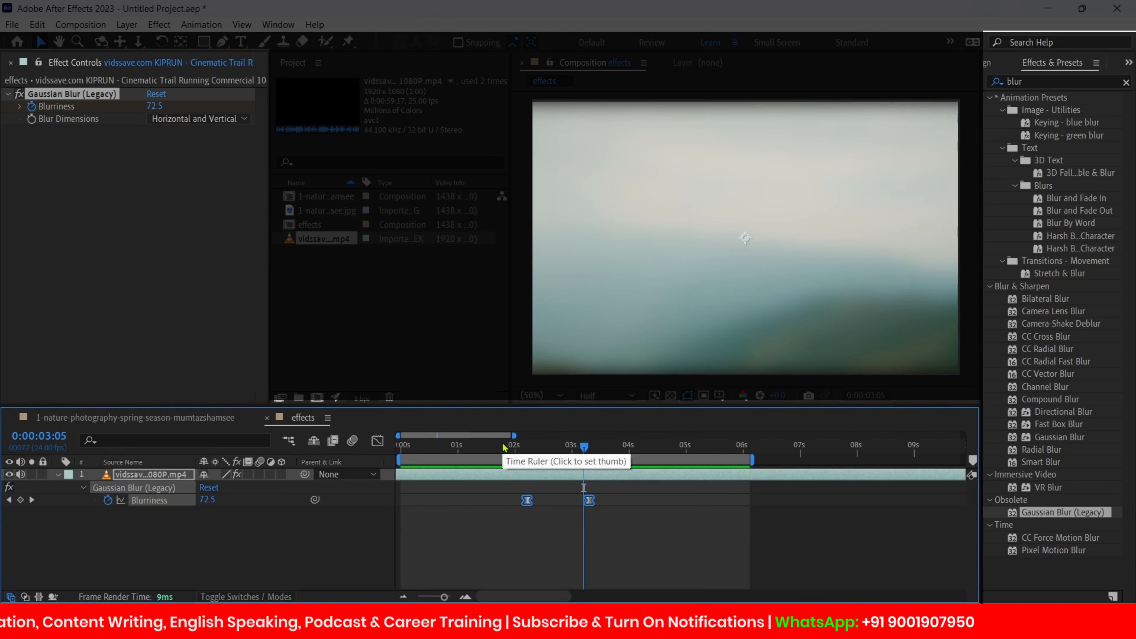
left_click(503, 447)
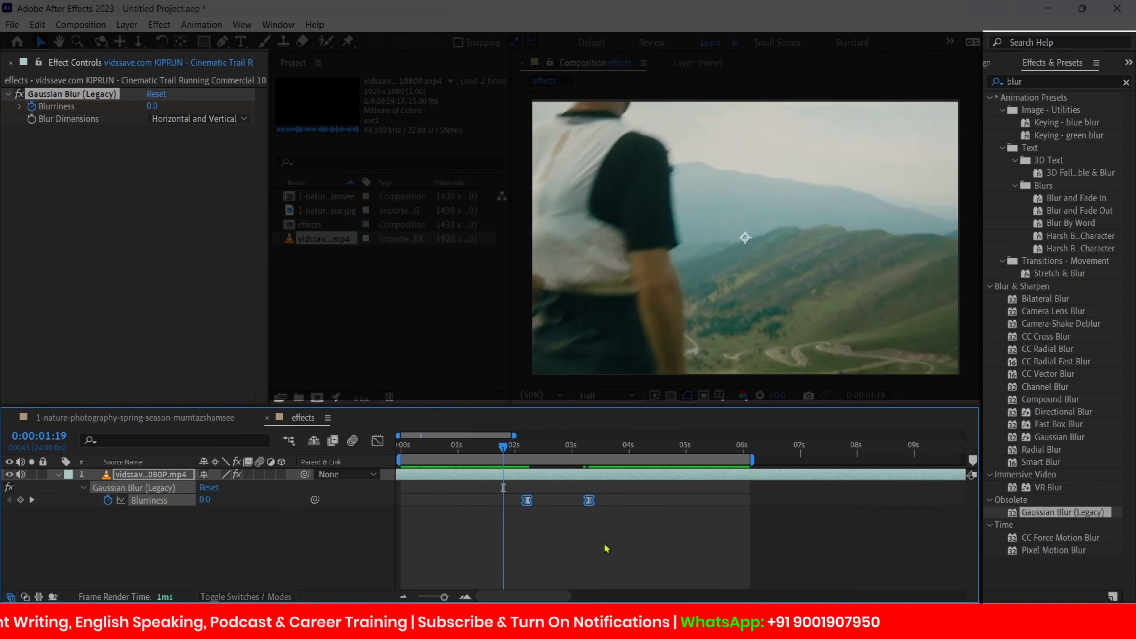
key("space")
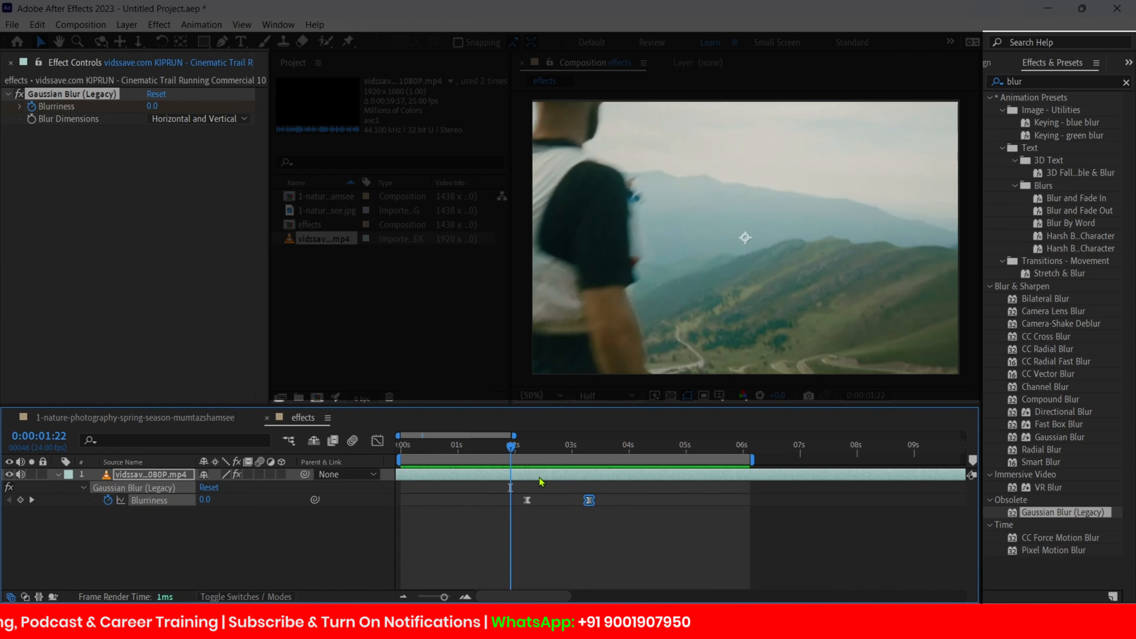
left_click(539, 478)
key("u")
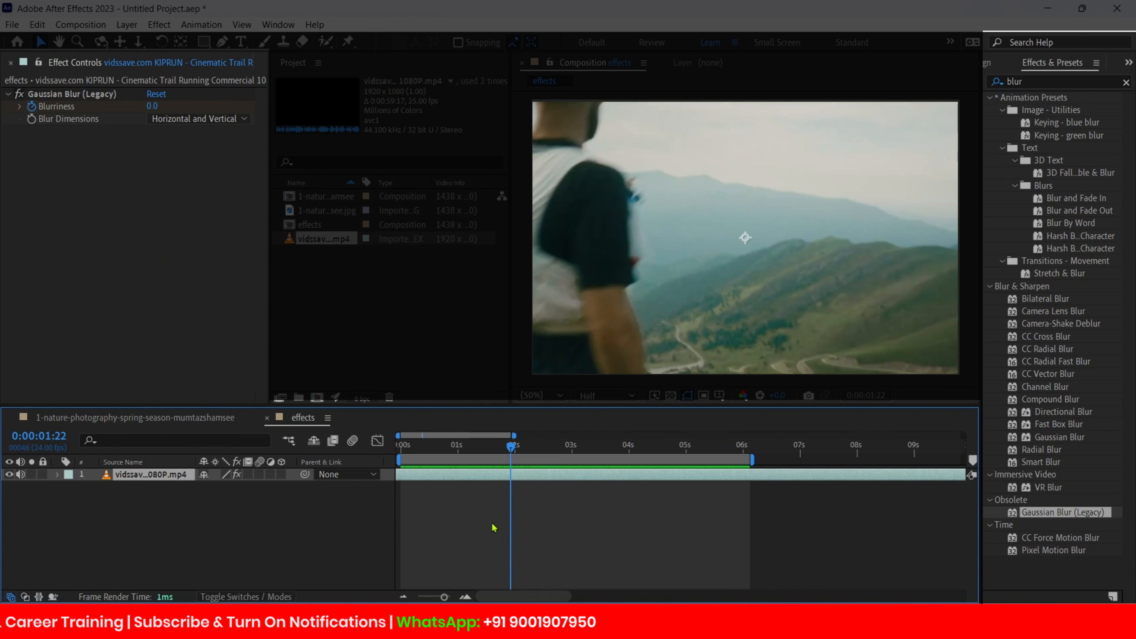
- Add a text layer reading "Alone" in the upper part of the frame over the video
left_click(494, 529)
left_click(241, 41)
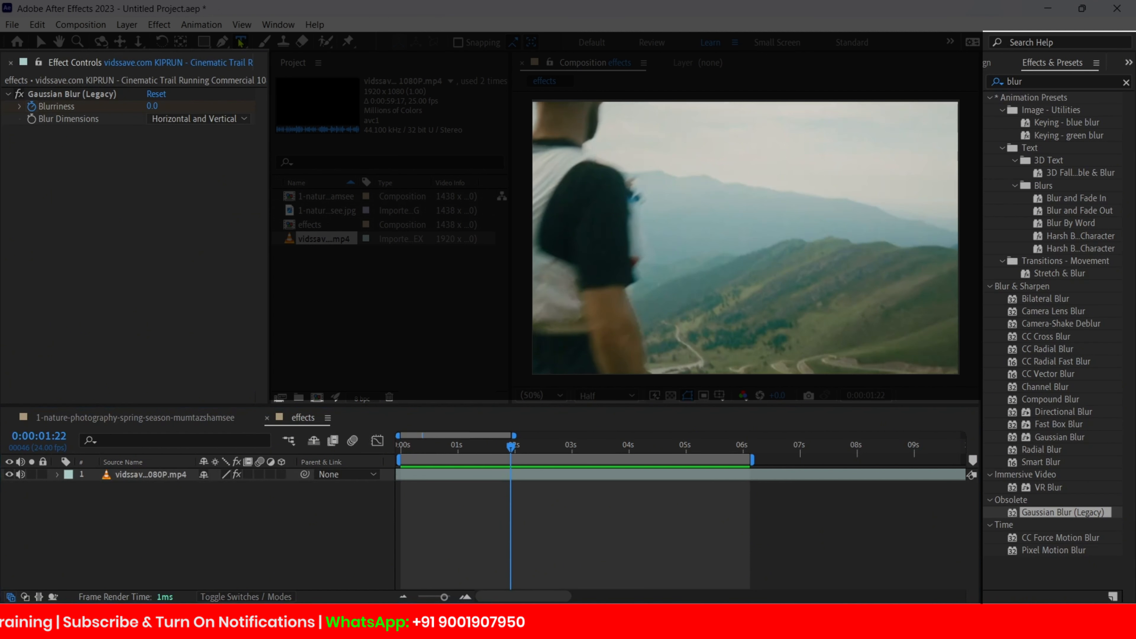
left_click(721, 165)
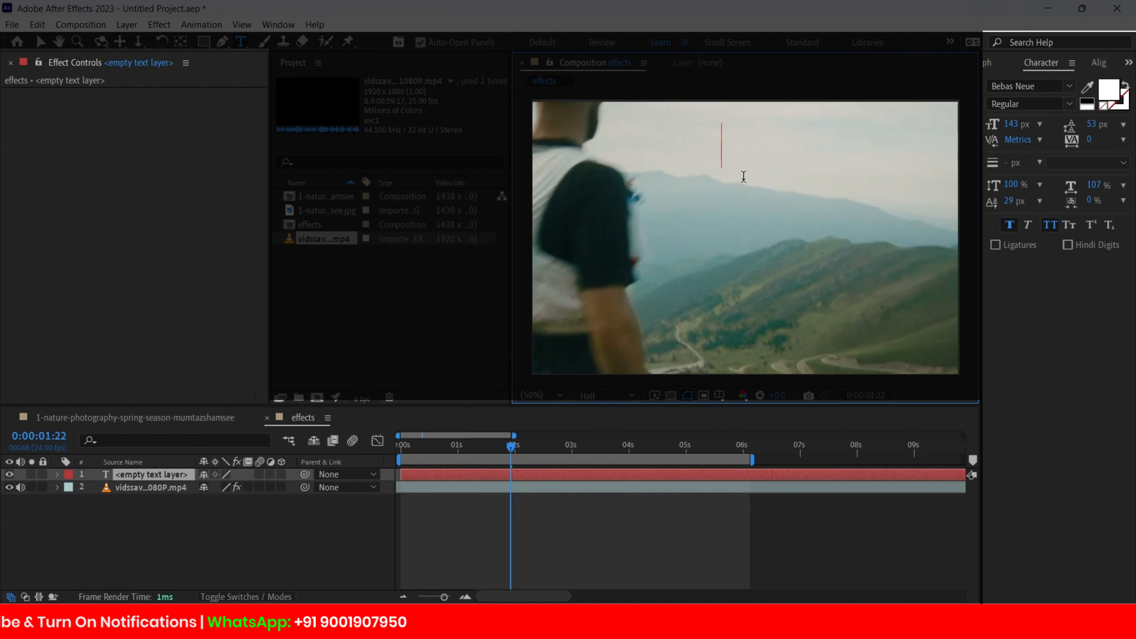
type("Alone")
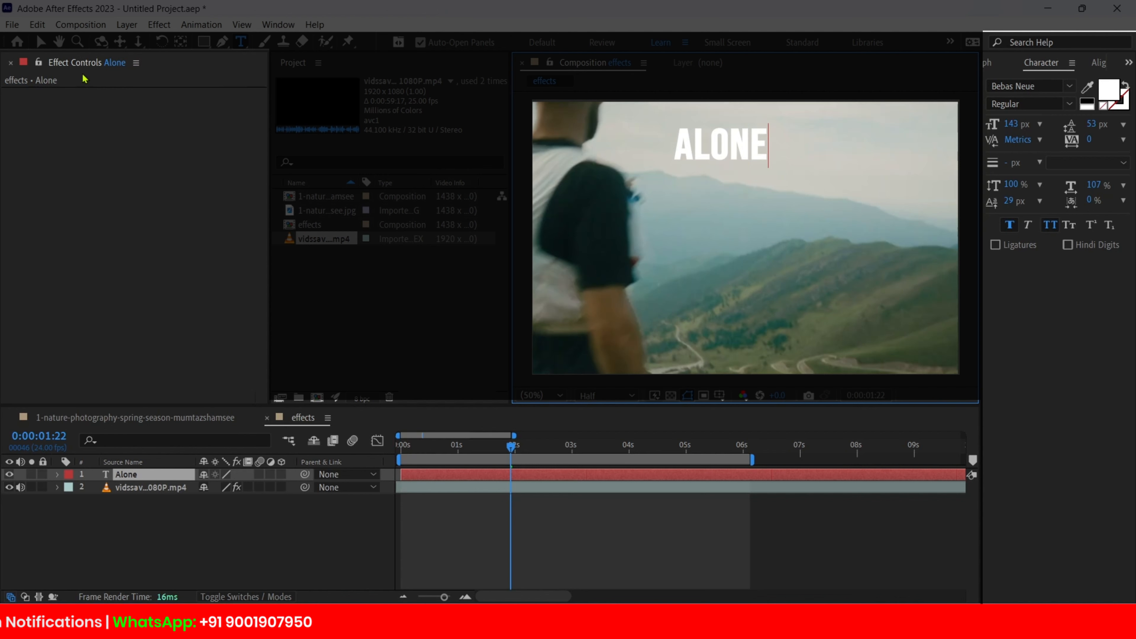
key("Escape")
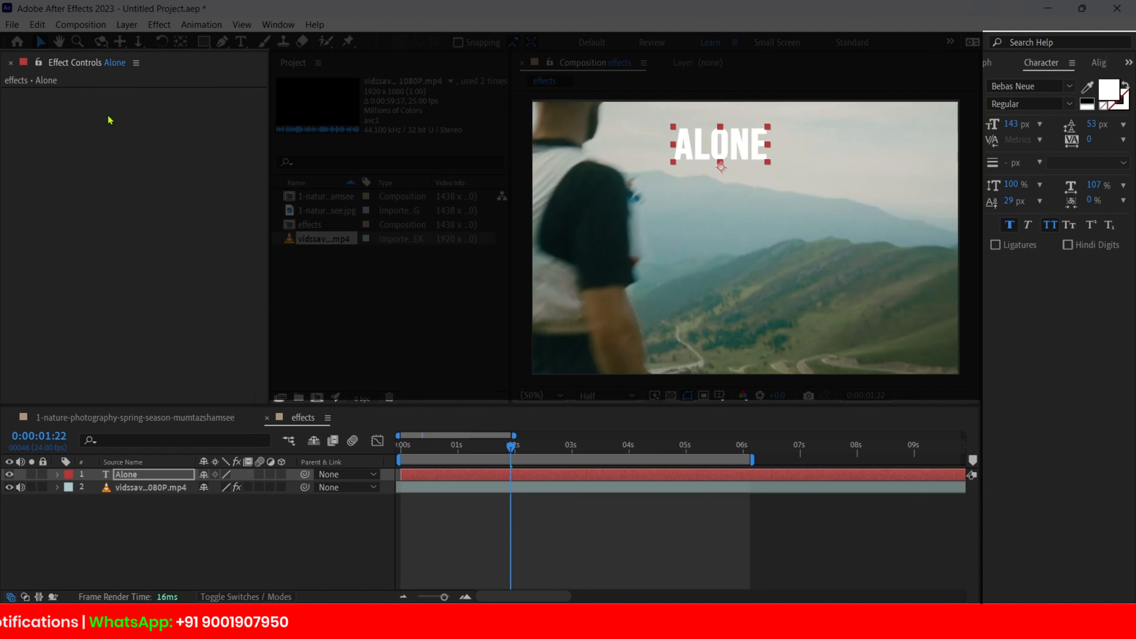
- Center the Alone text's anchor point, then center the layer in the composition at 315% scale
left_click(11, 64)
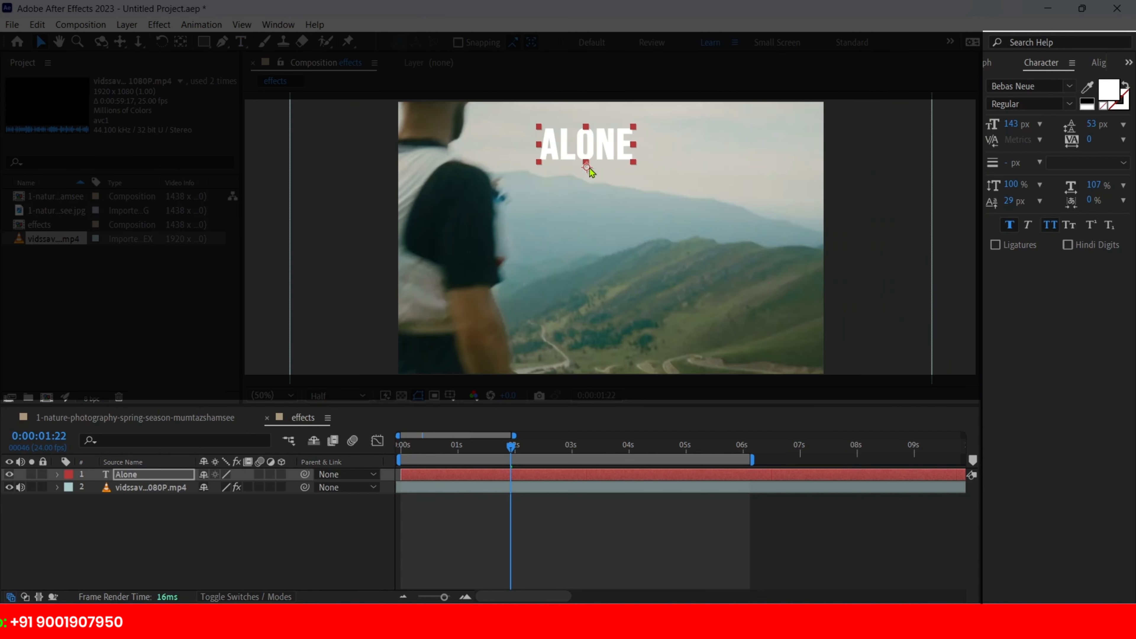
left_click(589, 171)
key("ctrl+alt+Home")
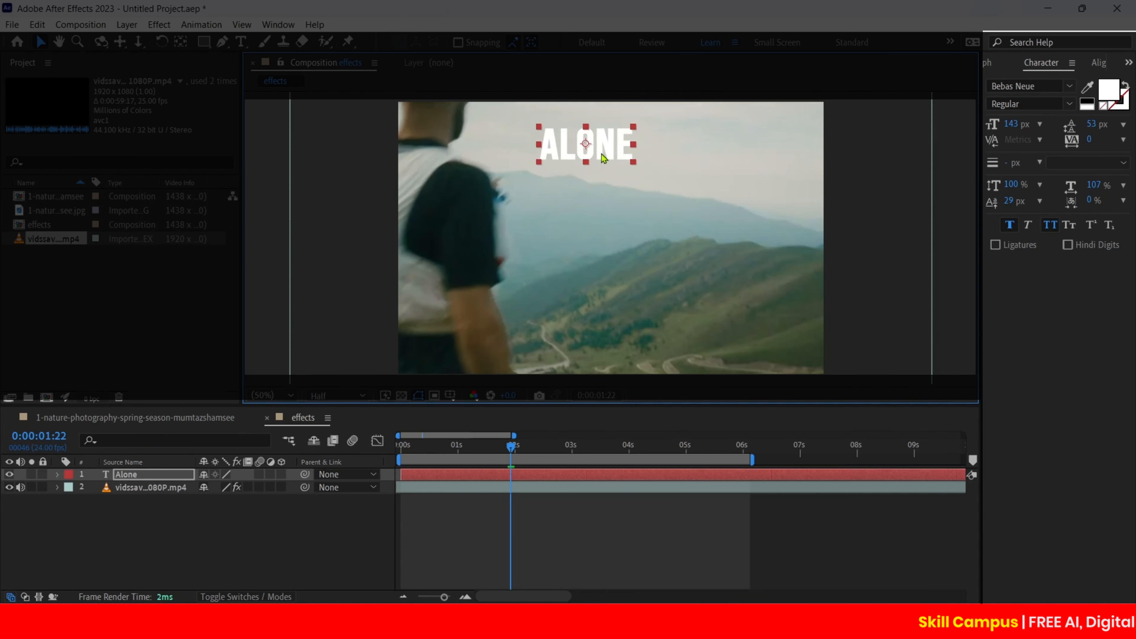
key("ctrl+Home")
- Split the Alone text layer at 0:00:02:03 and delete the part before the cut
left_click(464, 446)
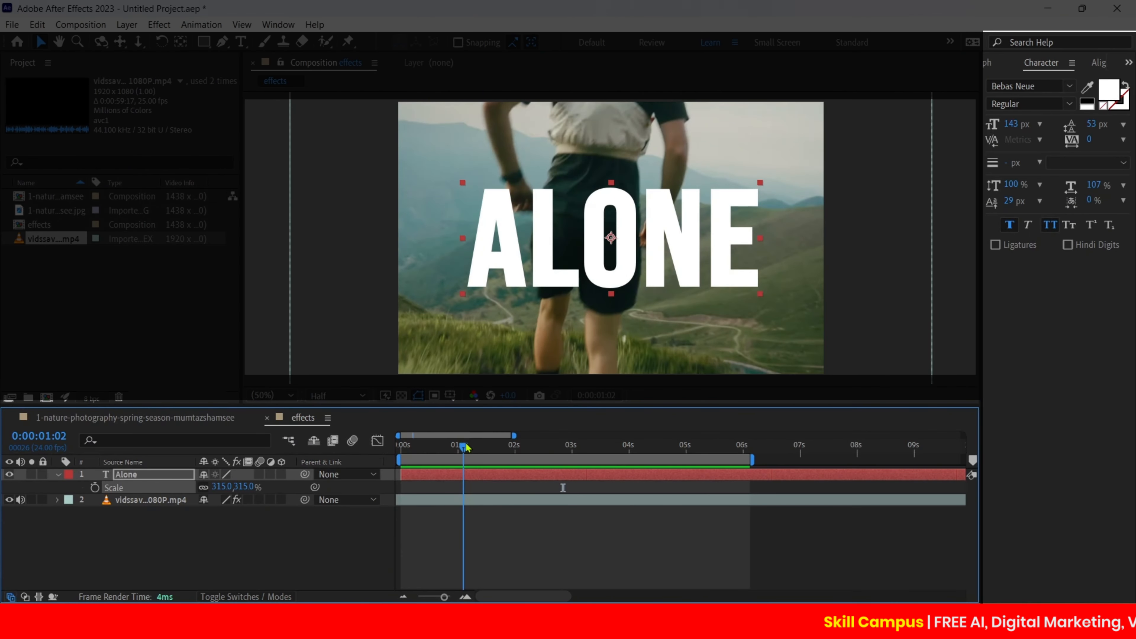
left_click_drag(464, 446, 527, 446)
left_click(519, 476)
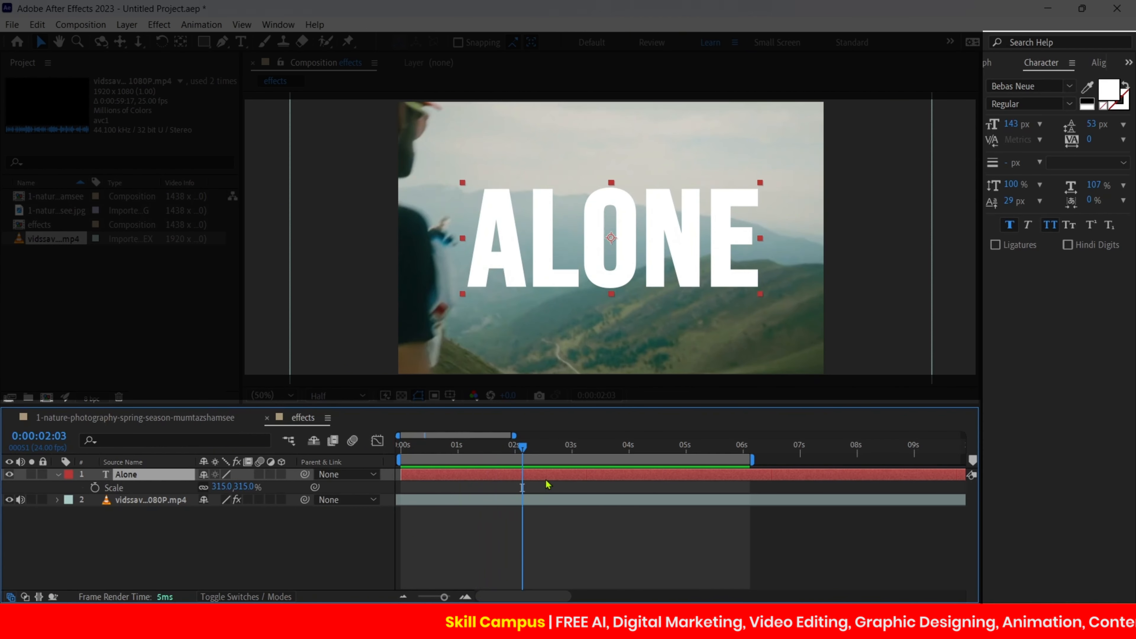
key("ctrl+shift+d")
left_click(506, 490)
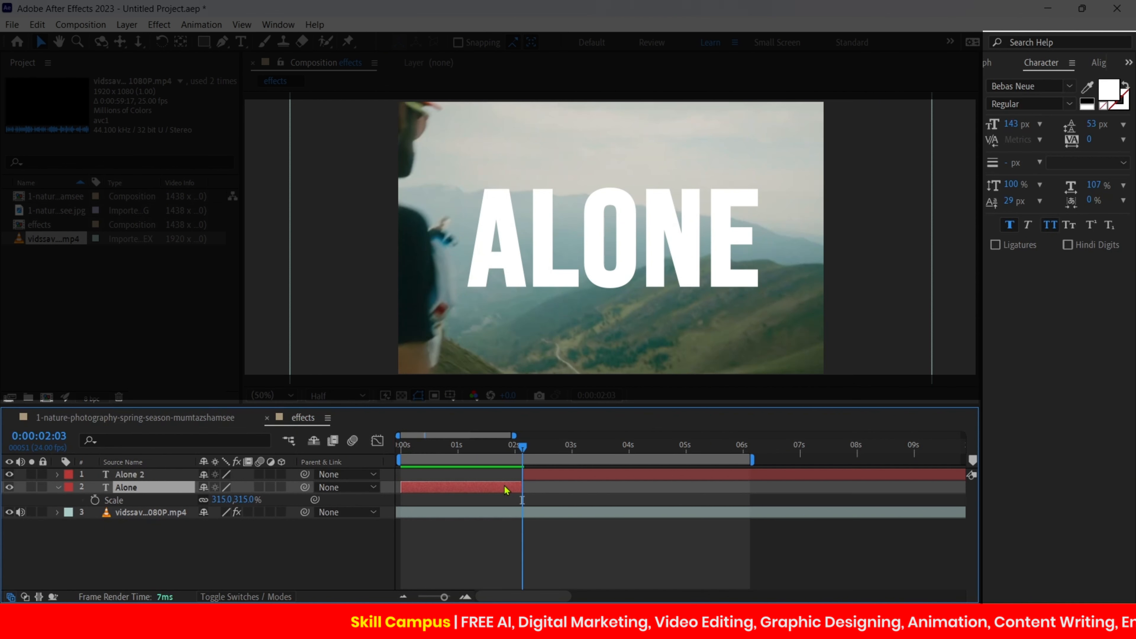
key("Delete")
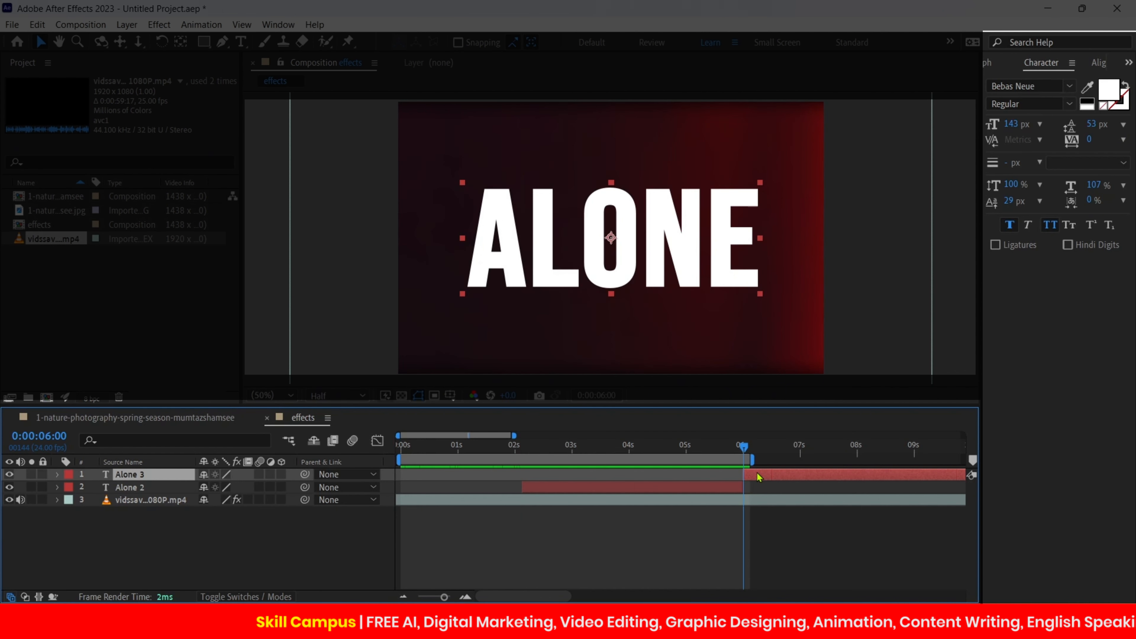
- Delete the text segment starting at 0:00:06:00 and extend the remaining text layer slightly past 0:00:06:00
key("Delete")
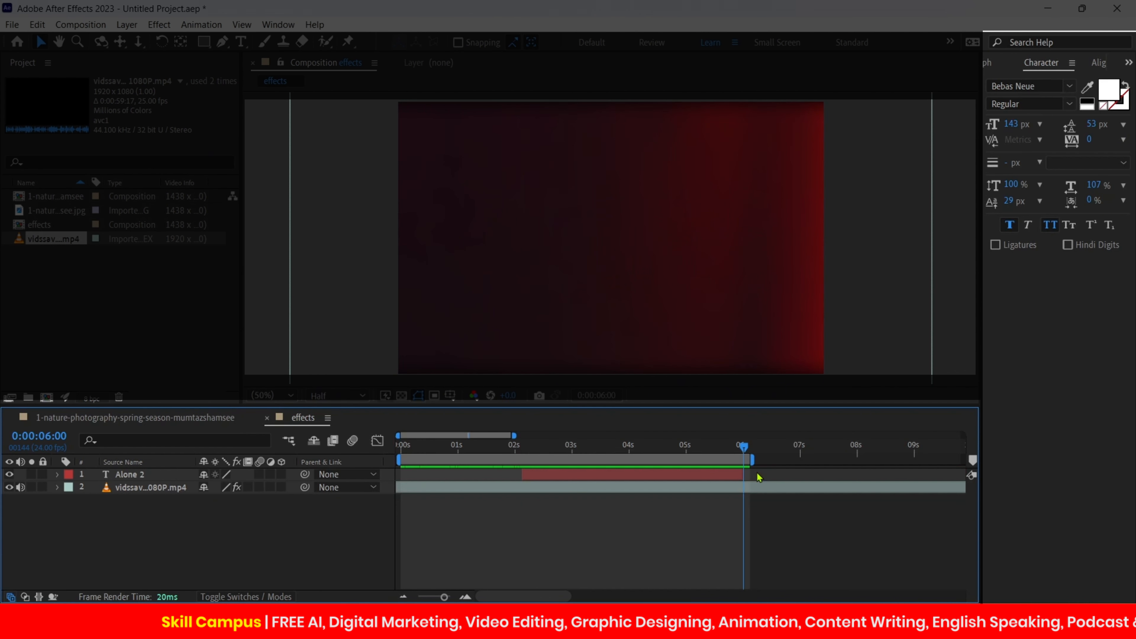
left_click_drag(743, 475, 527, 464)
left_click(554, 474)
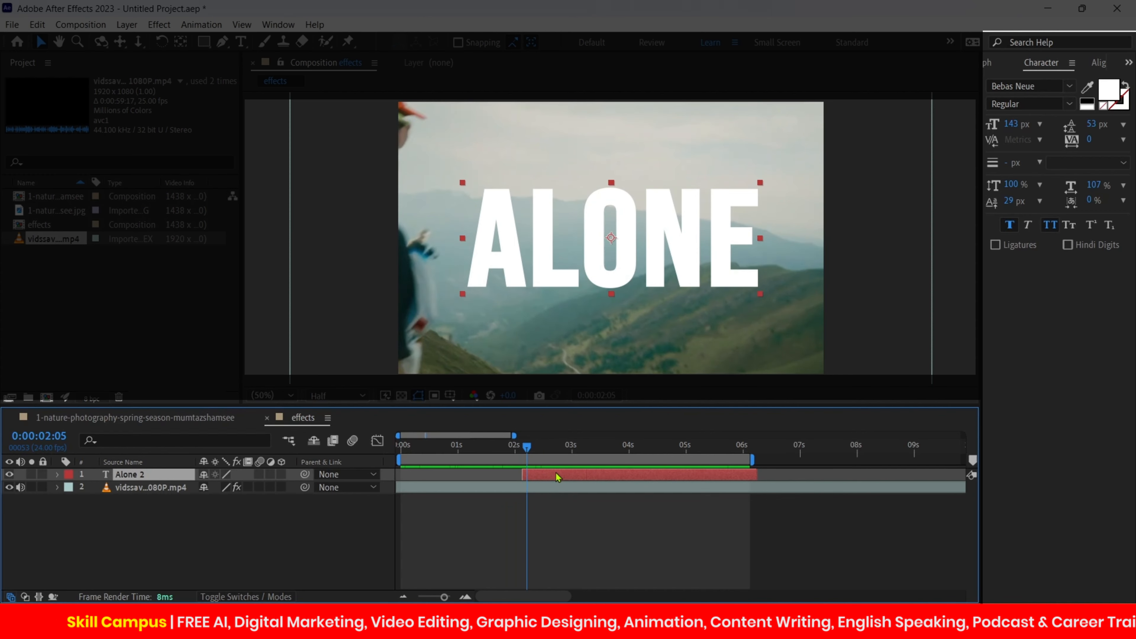
- Apply the Slow Fade On preset from the Text Animate In presets to the Alone 2 layer at 0:00:02:05 and preview it
left_click(1129, 63)
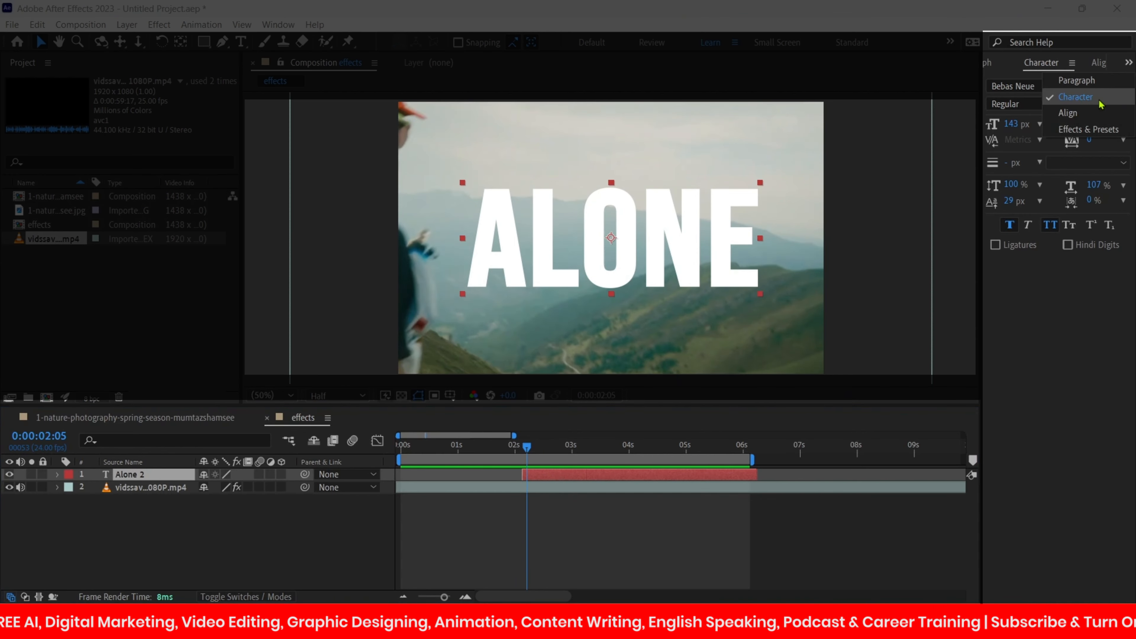
left_click(1092, 129)
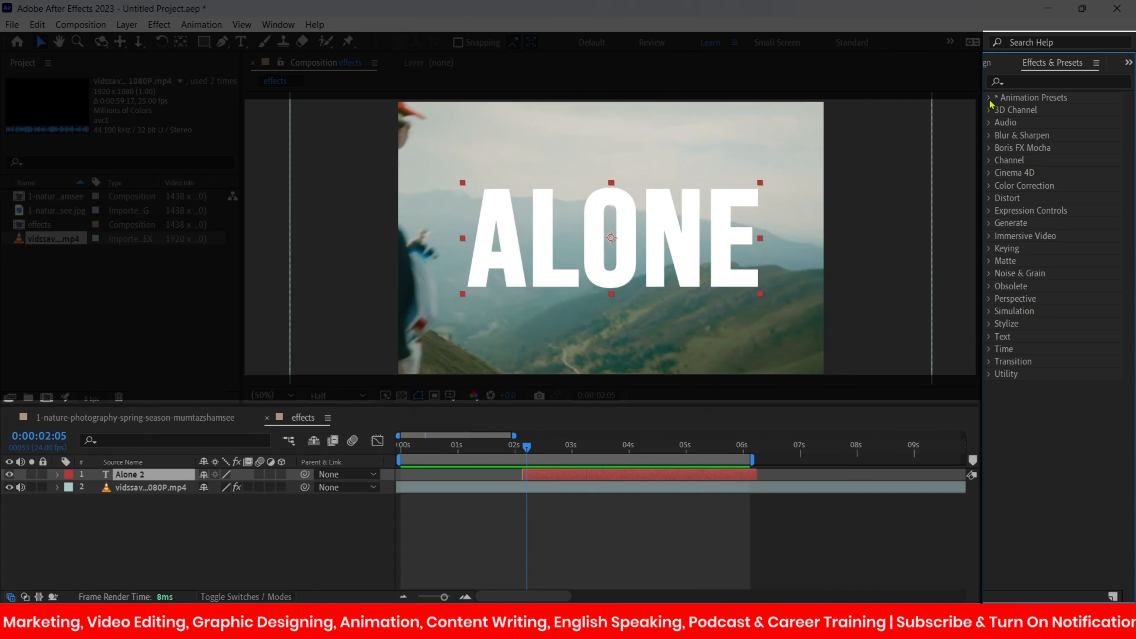
left_click(990, 98)
left_click(1002, 210)
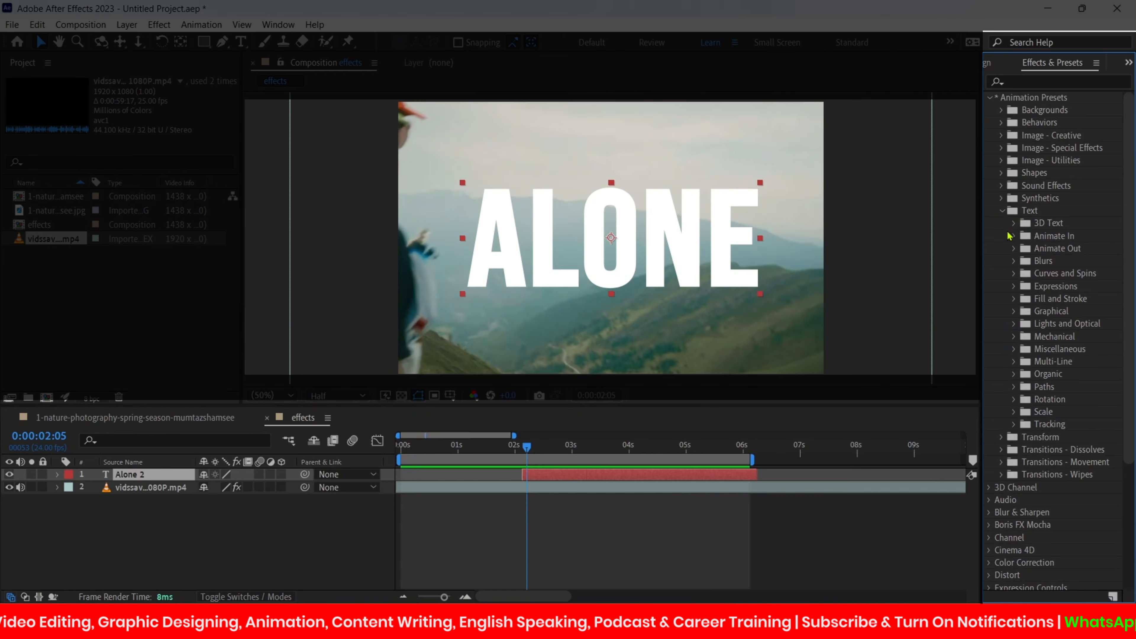
left_click(1014, 236)
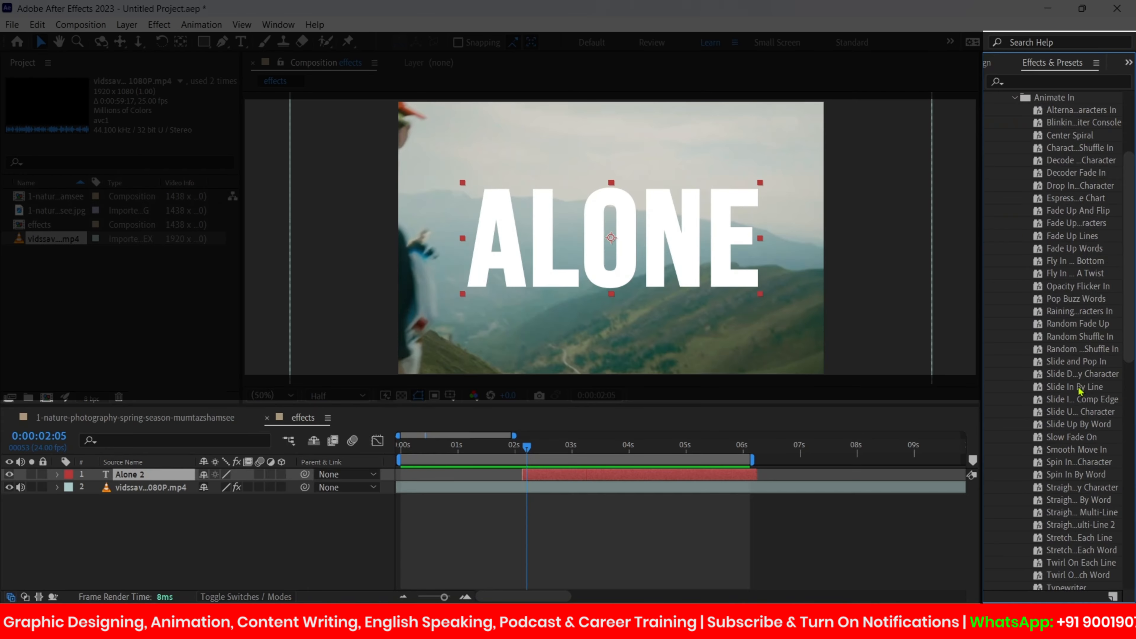
scroll(1080, 390, "down", 1)
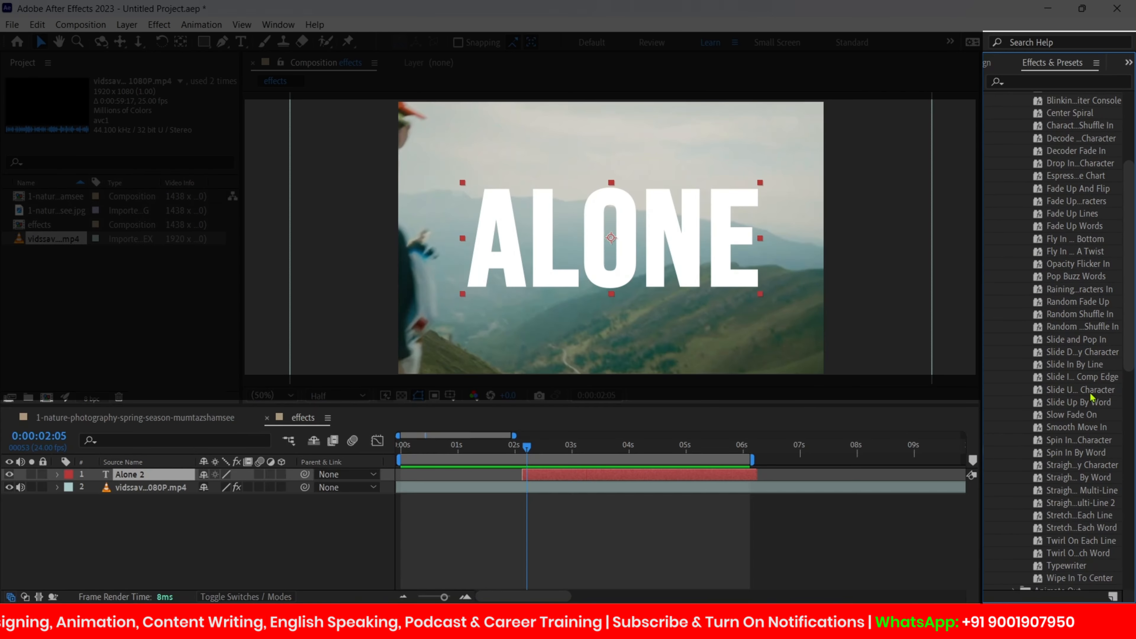
scroll(1091, 397, "down", 2)
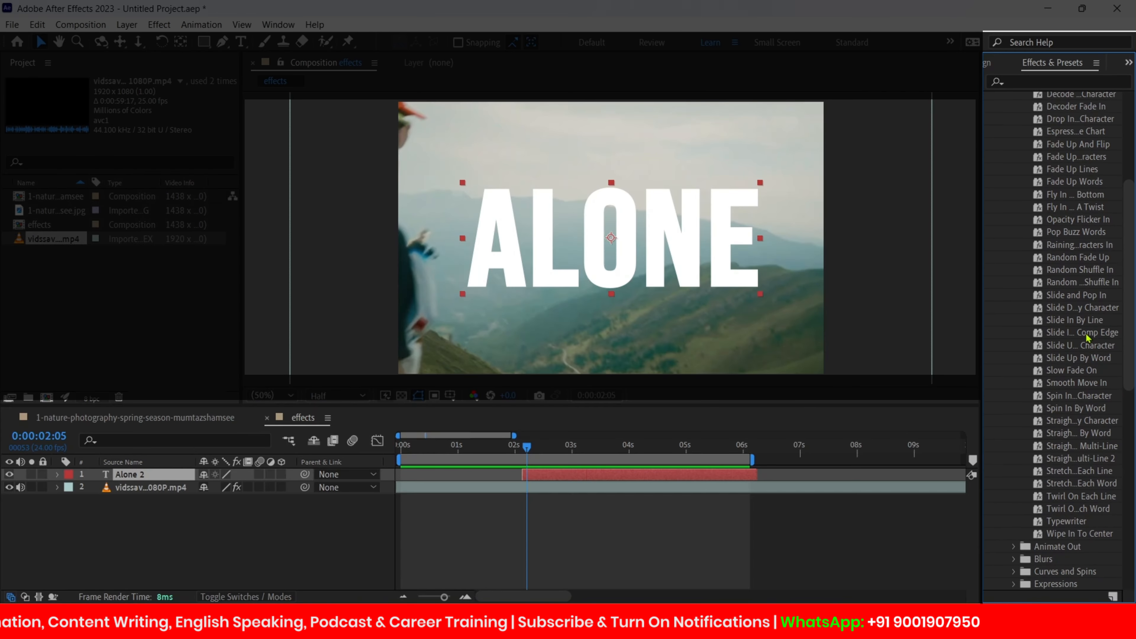
left_click_drag(1091, 373, 596, 474)
left_click(525, 449)
key("space")
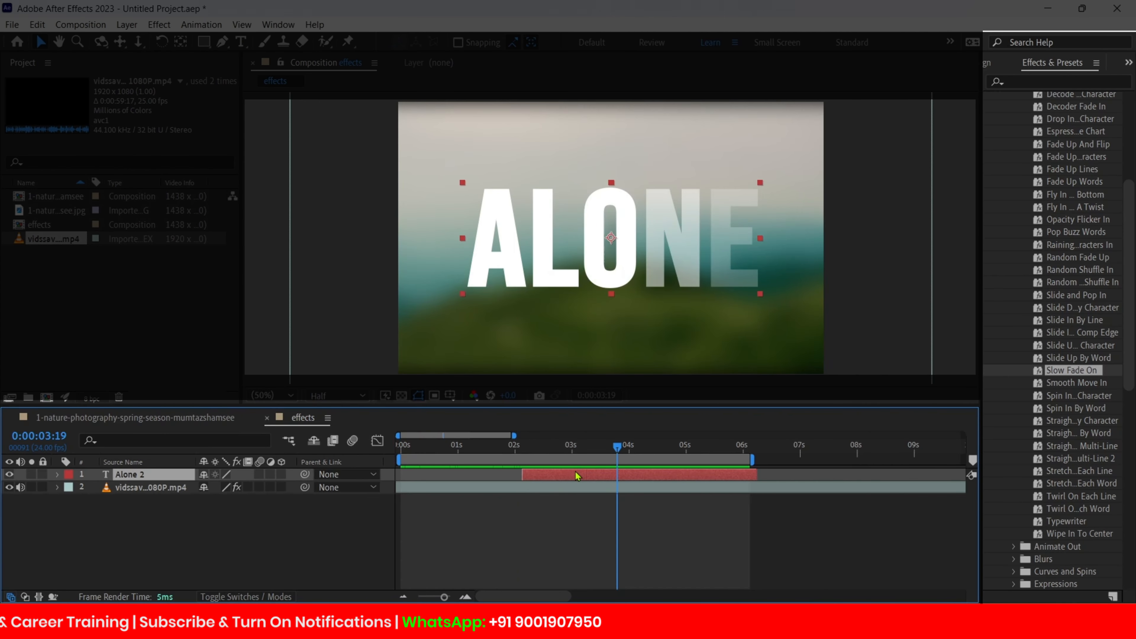
- Move the text's last Offset keyframe earlier to about 0:00:03:10 and apply Easy Ease to both Offset keyframes
key("u")
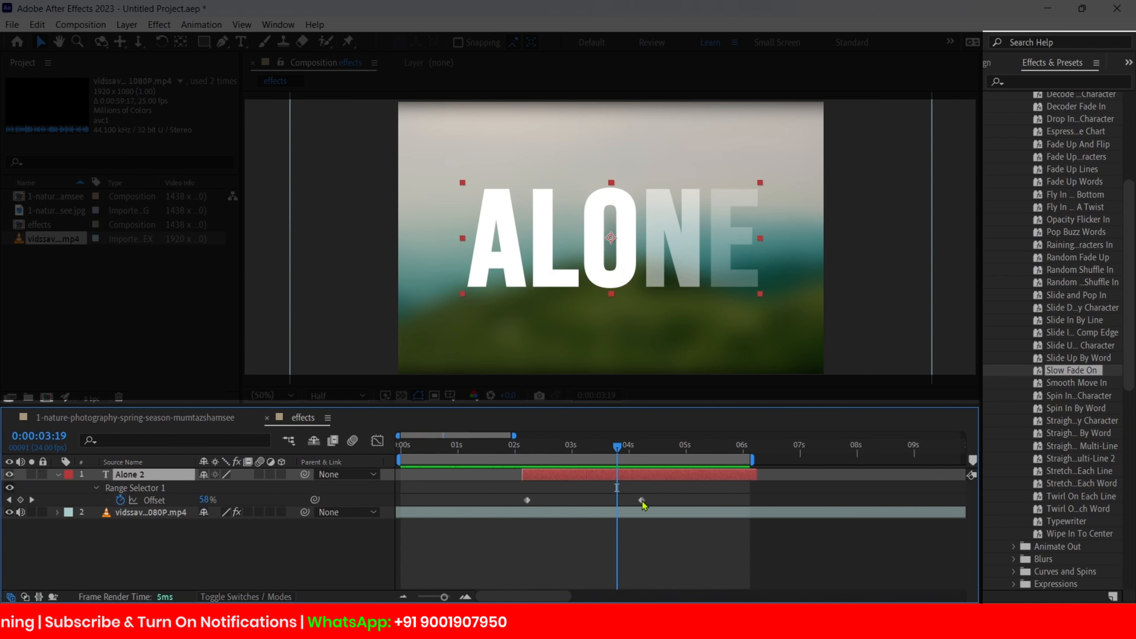
left_click_drag(641, 501, 596, 501)
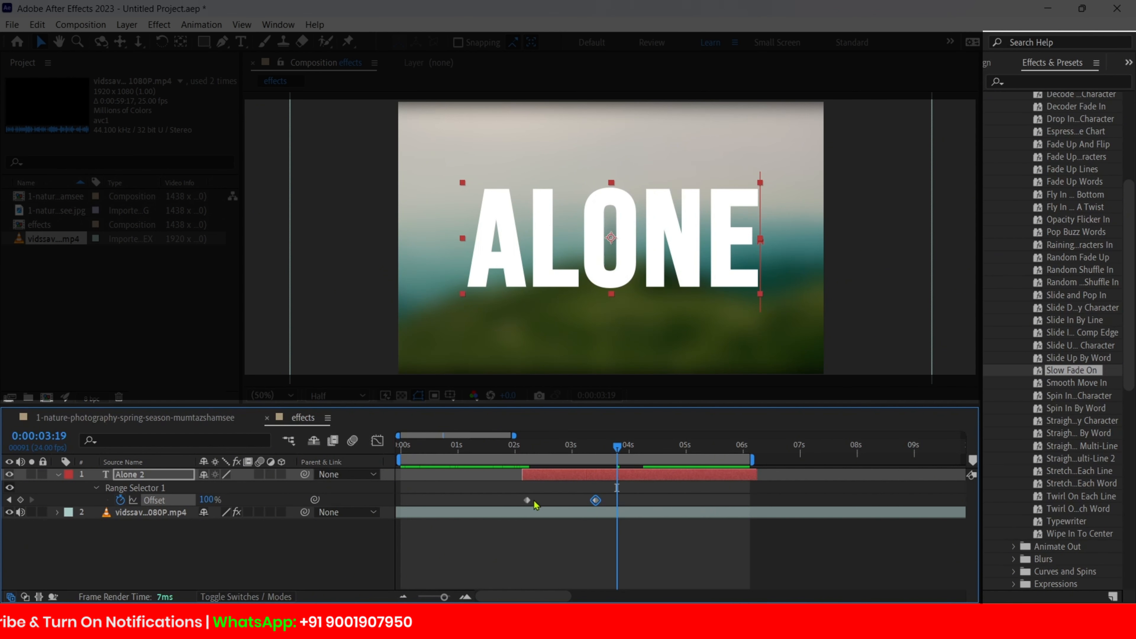
left_click_drag(515, 496, 620, 512)
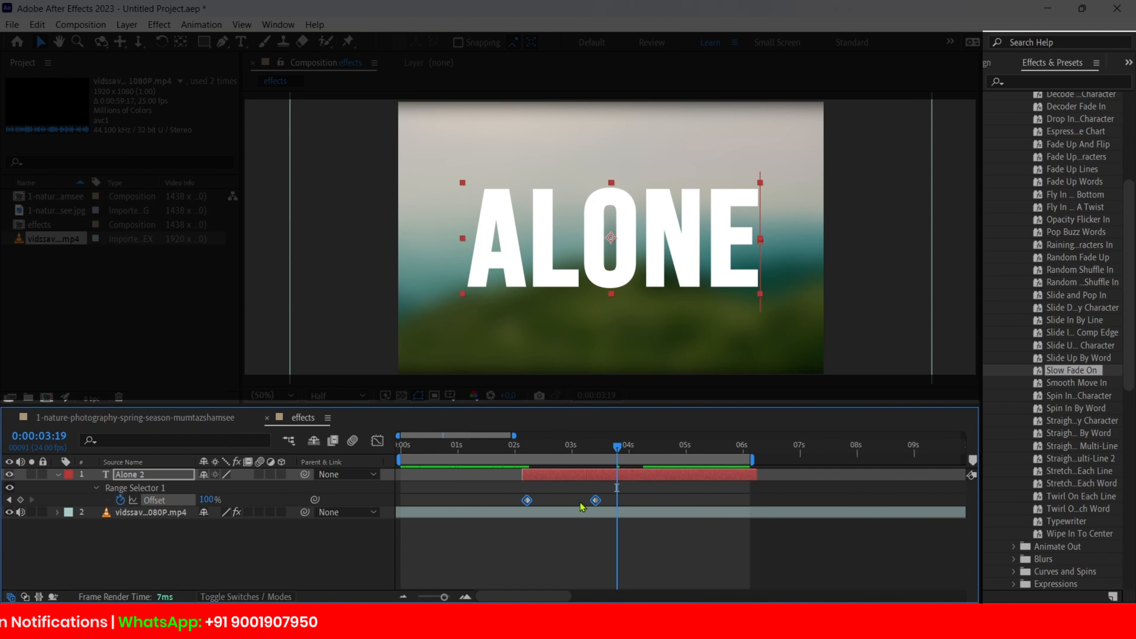
key("F9")
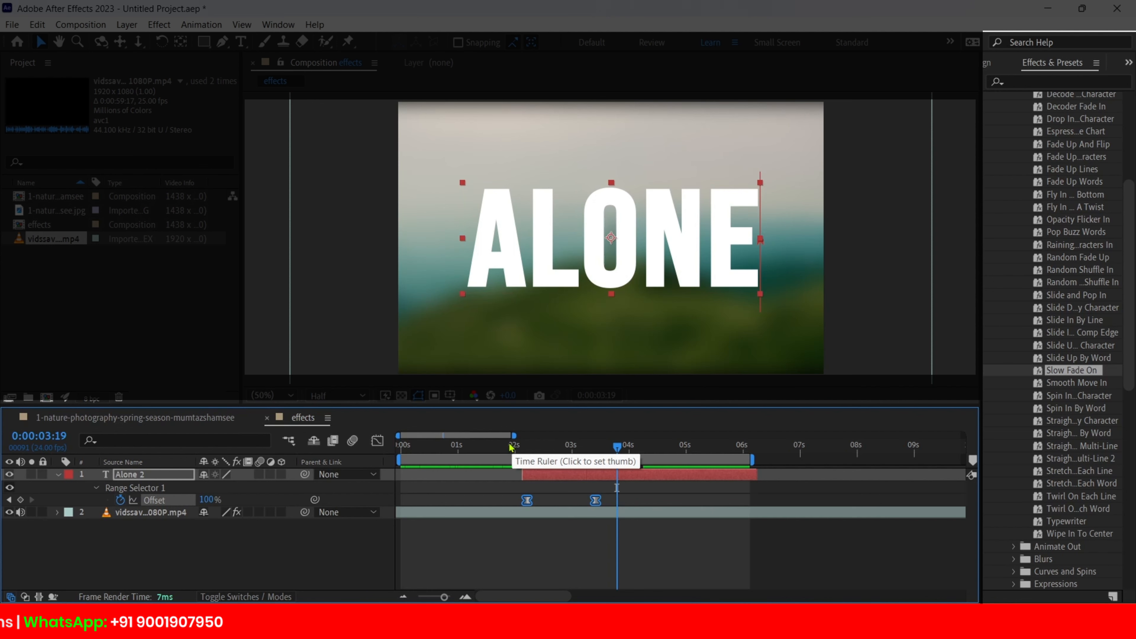
left_click(512, 447)
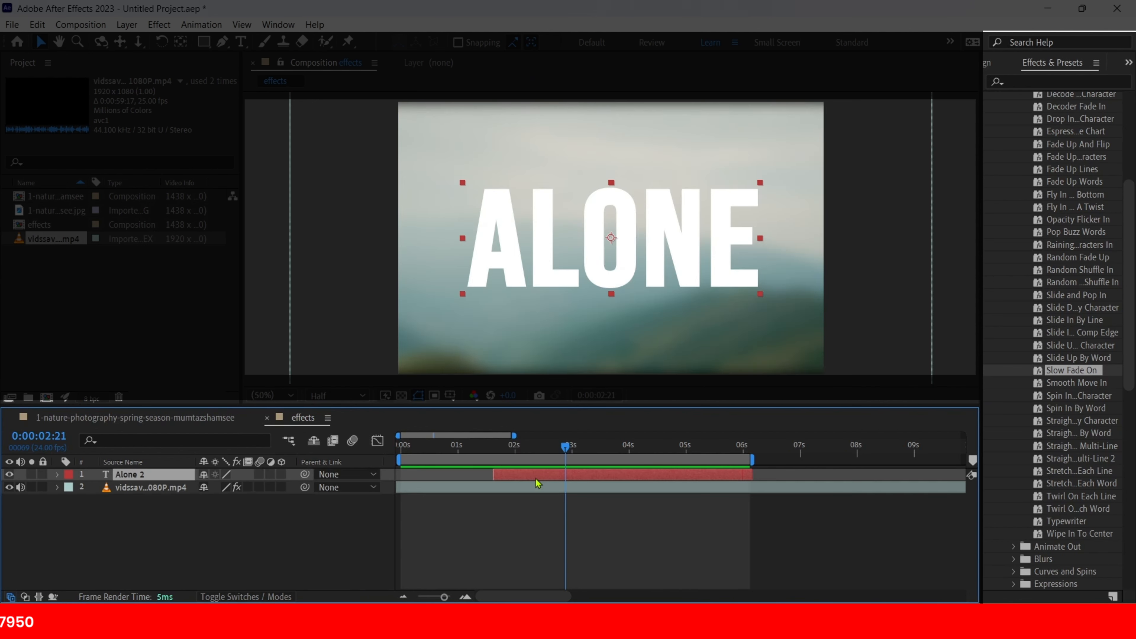
- Duplicate the Alone 2 text layer and set the copy's text color to FF0000
key("ctrl+d")
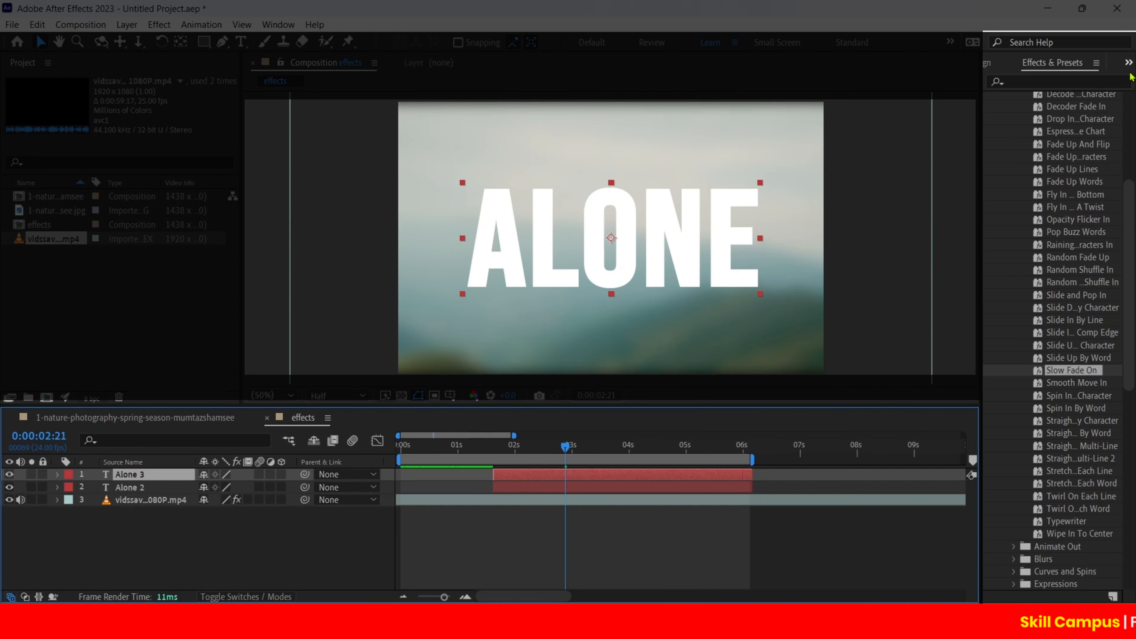
left_click(1129, 64)
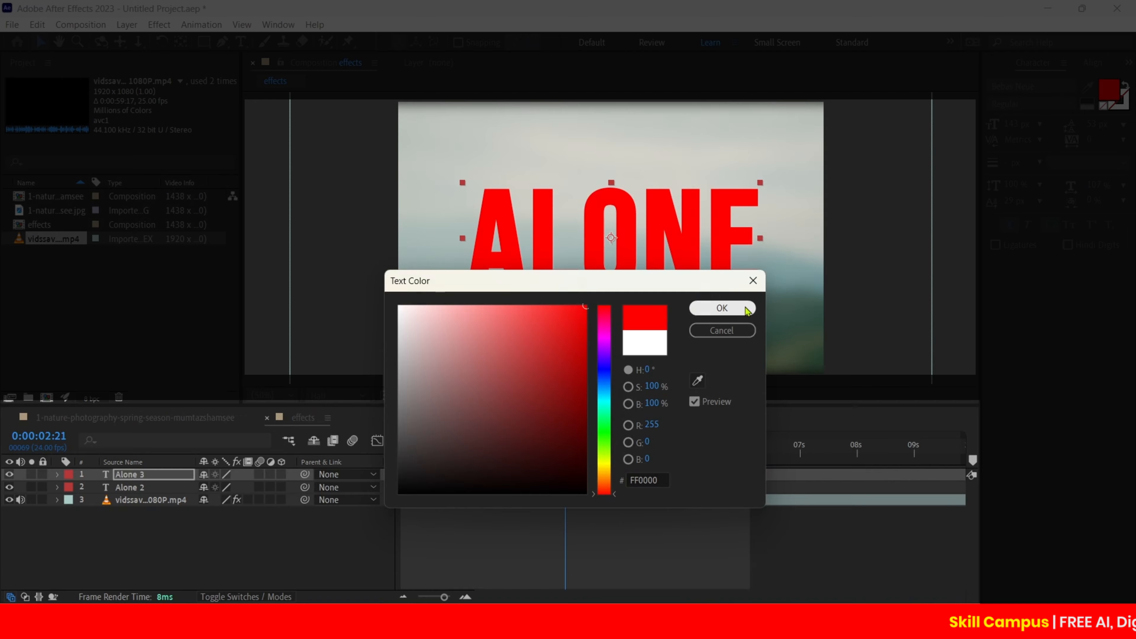
left_click(746, 309)
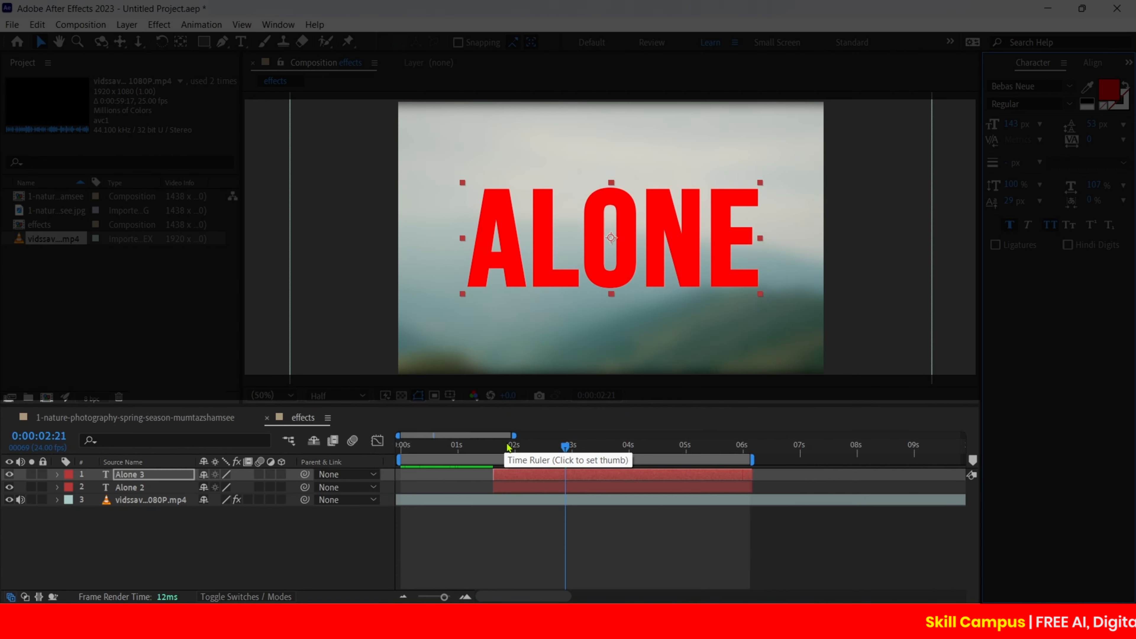
- Draw a narrow, slanted four-point mask just before the letter A on the Alone 3 layer with the Pen tool
left_click(520, 479)
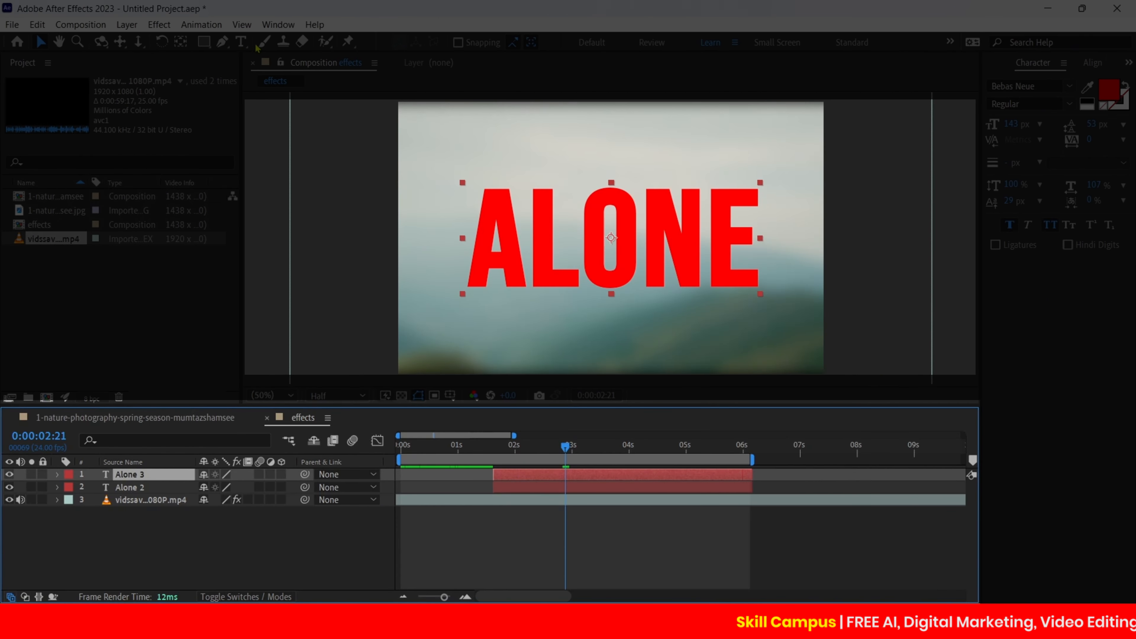
left_click(222, 42)
left_click(473, 171)
left_click(439, 291)
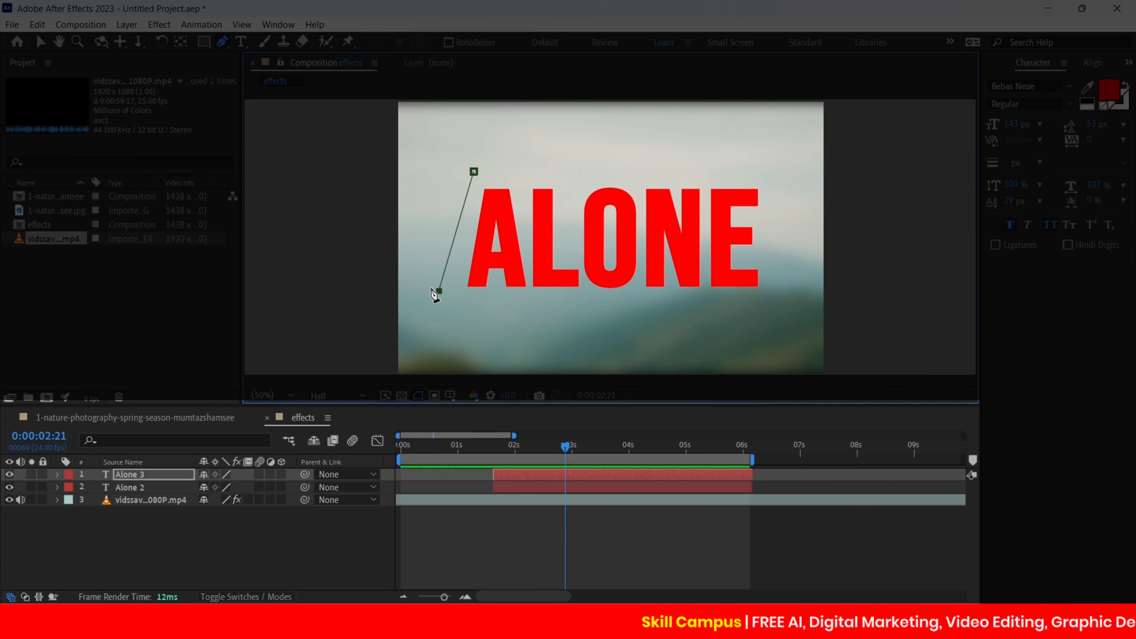
left_click(427, 289)
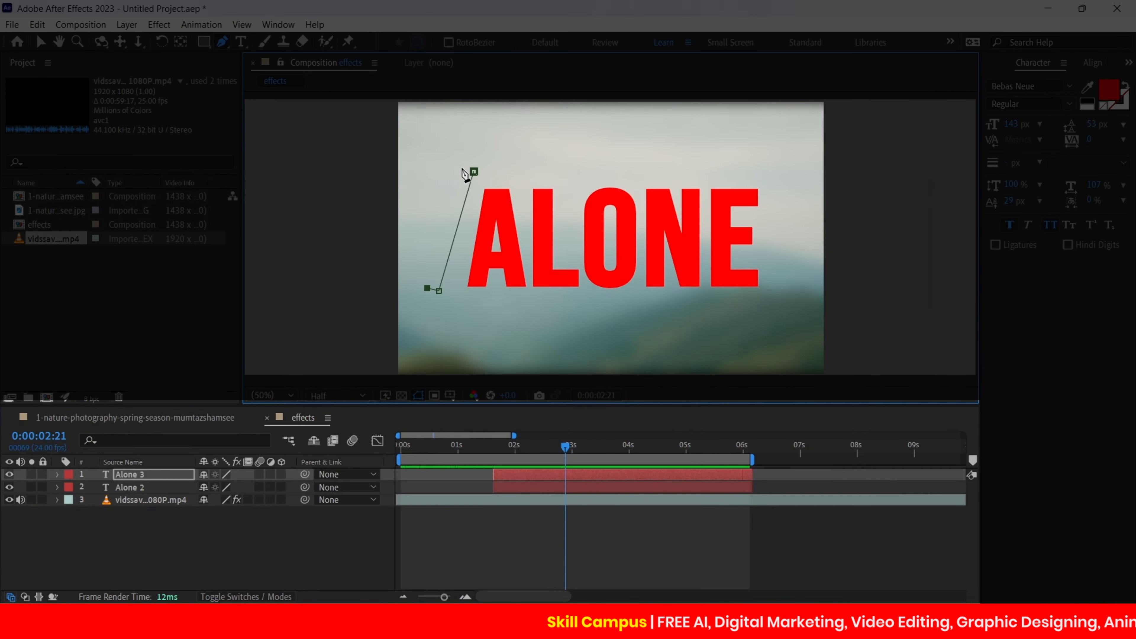
left_click(462, 169)
left_click(474, 171)
- Reveal Mask 1's properties on Alone 3 and set a first Mask Path keyframe at about 0:00:02:09
left_click_drag(565, 448, 478, 465)
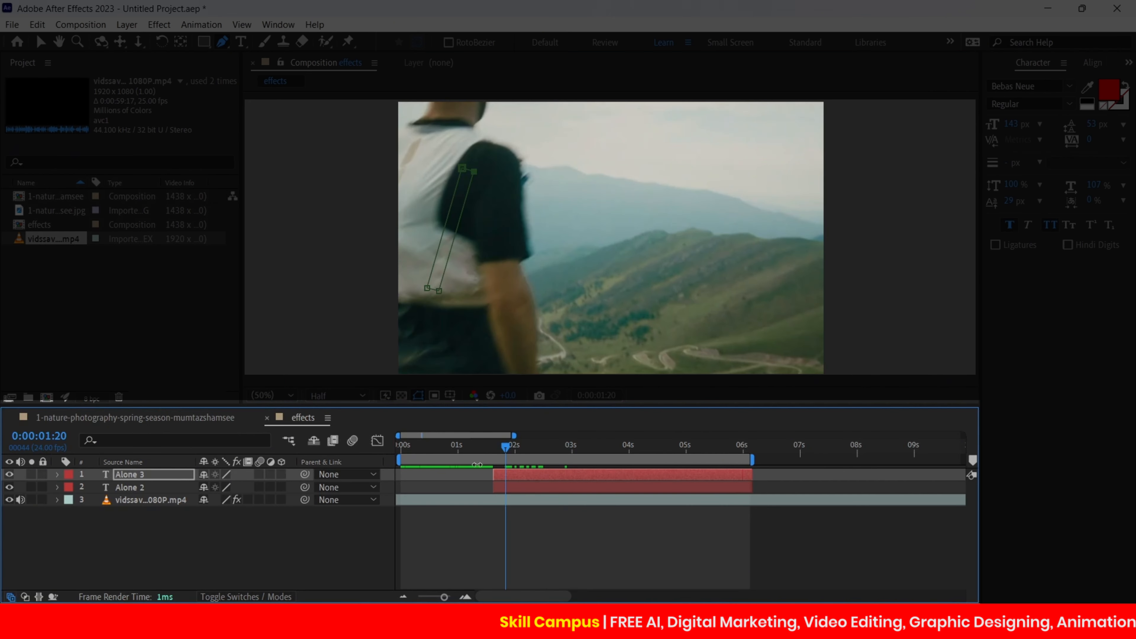
left_click(57, 475)
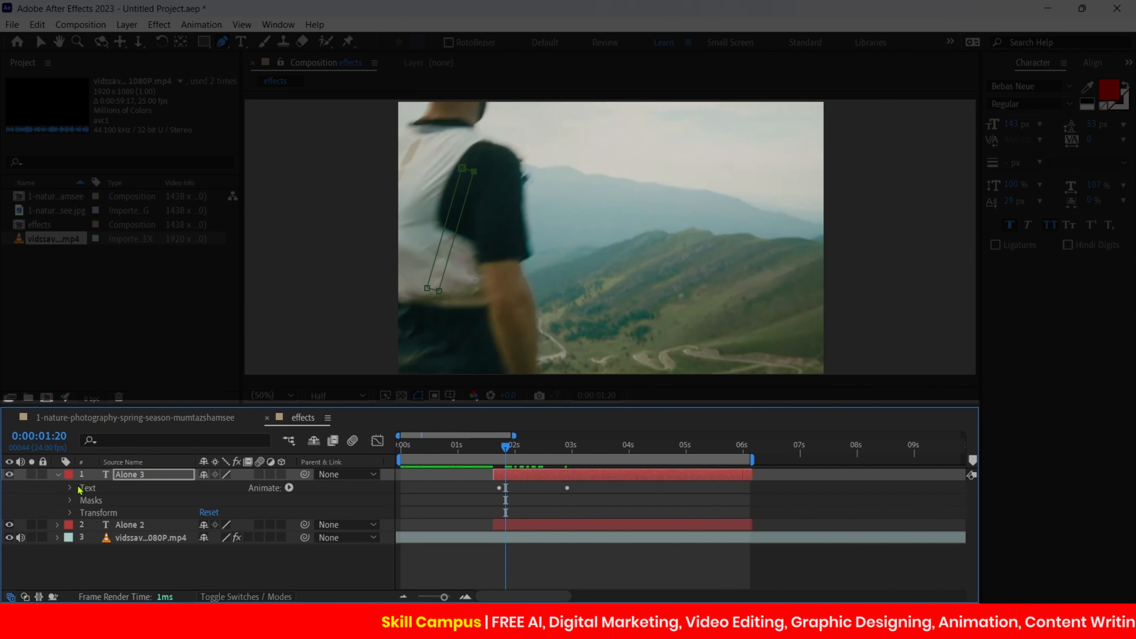
left_click(70, 502)
left_click(82, 513)
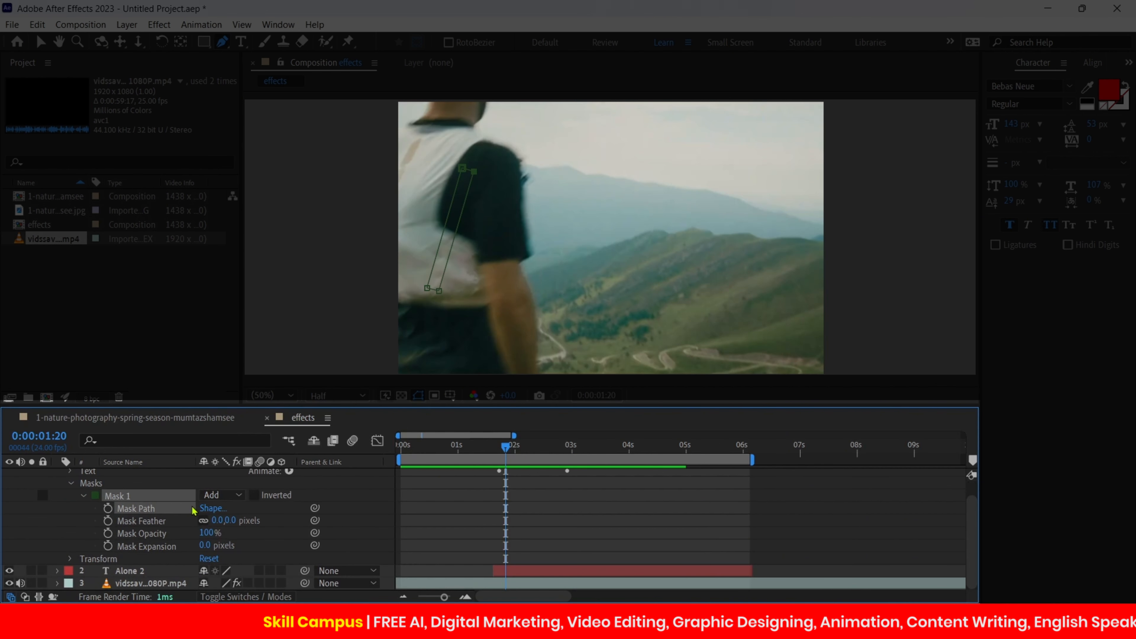
left_click_drag(506, 447, 577, 451)
left_click(108, 508)
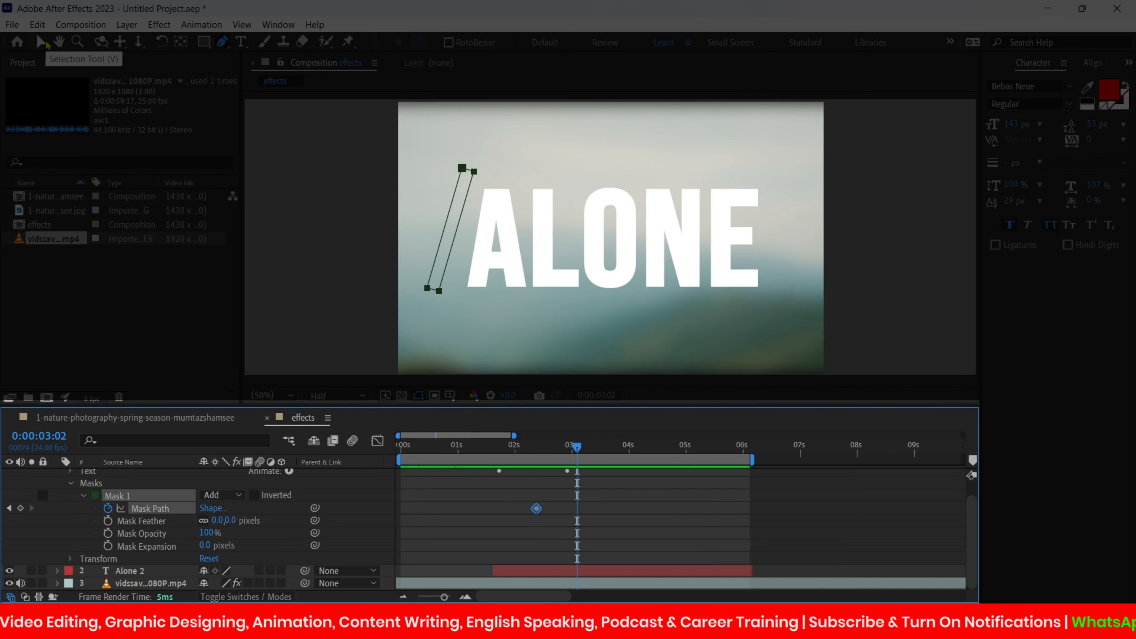
- Move the slanted mask past the letter E at 0:00:03:02 to keyframe the sweep, and preview it
left_click(46, 43)
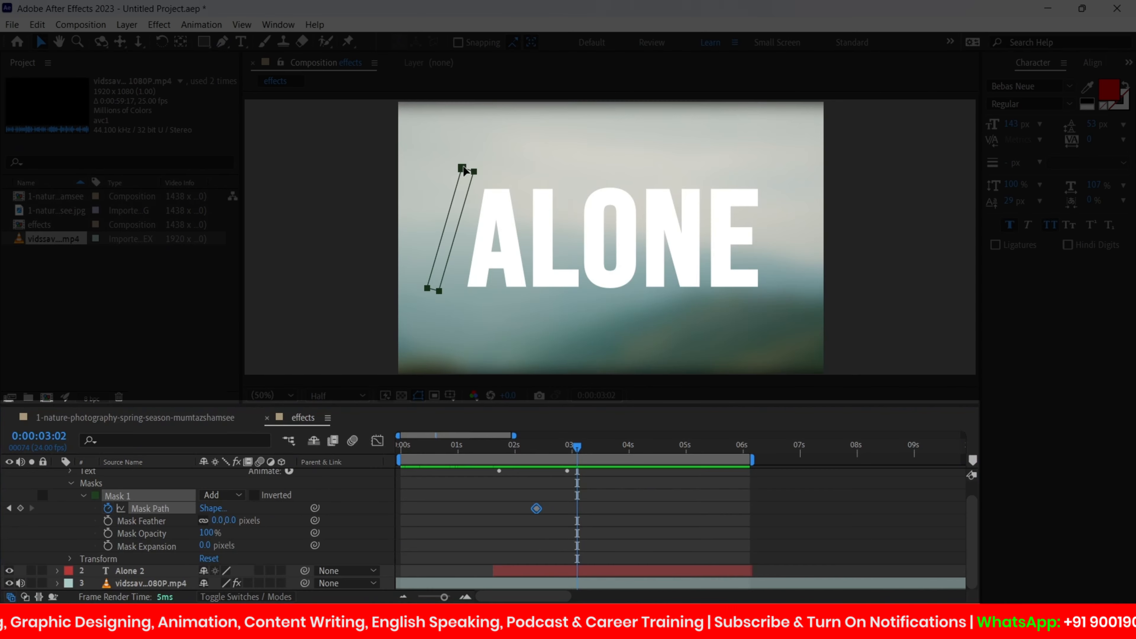
left_click_drag(466, 170, 792, 170)
key("space")
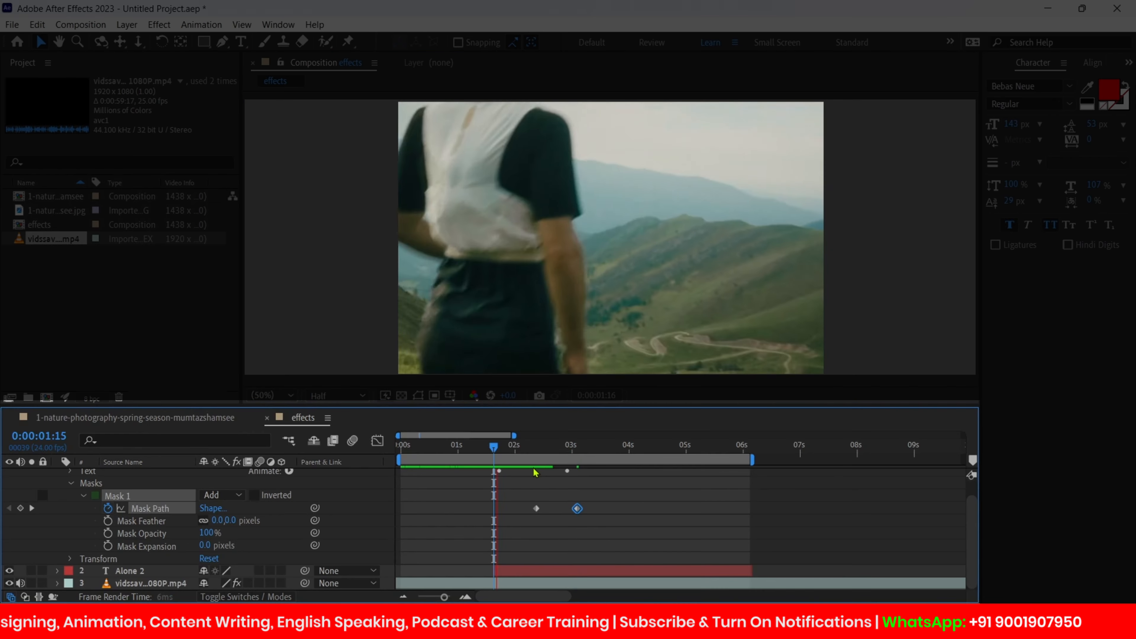
- Apply Easy Ease to both Mask Path keyframes, set Mask Feather to 21 pixels and preview the sweep
left_click_drag(525, 497, 601, 531)
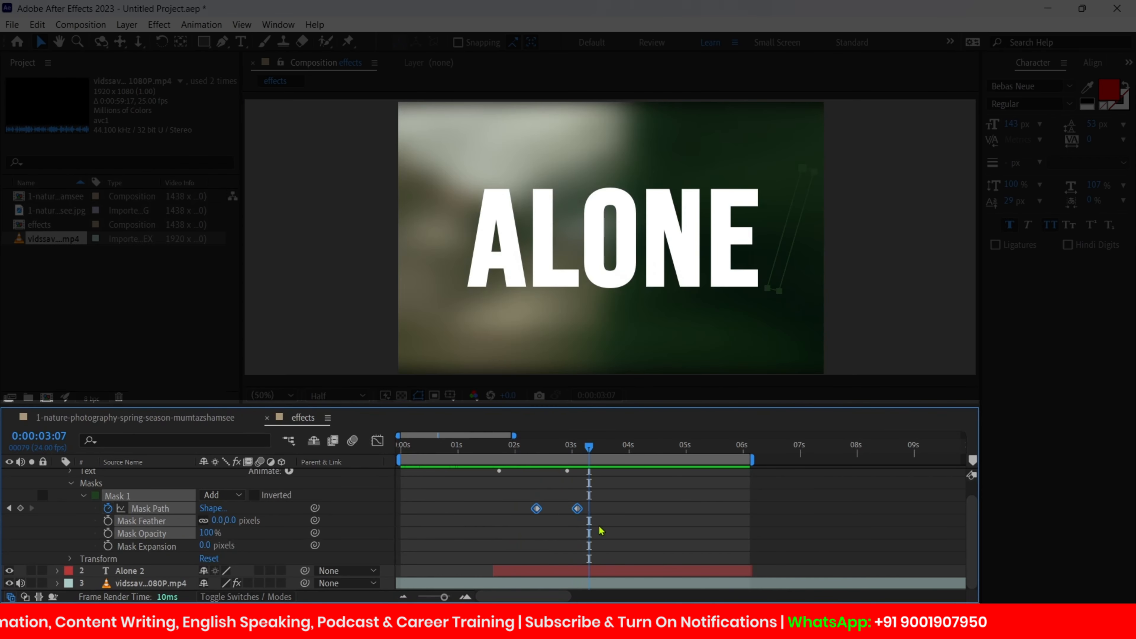
key("F9")
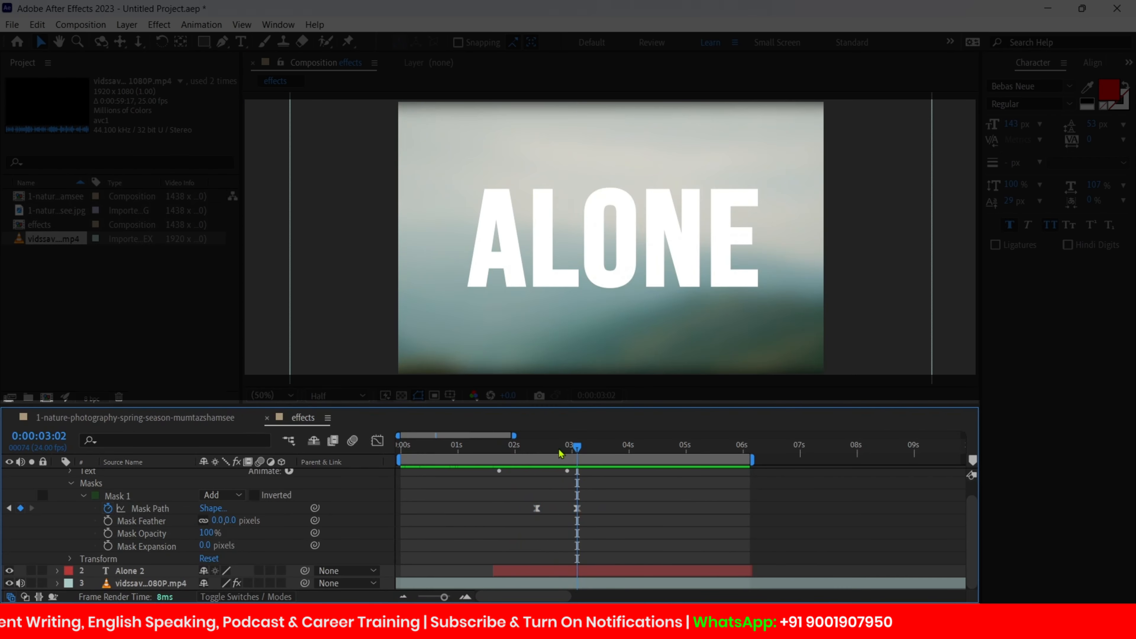
left_click(576, 446)
left_click_drag(576, 446, 556, 446)
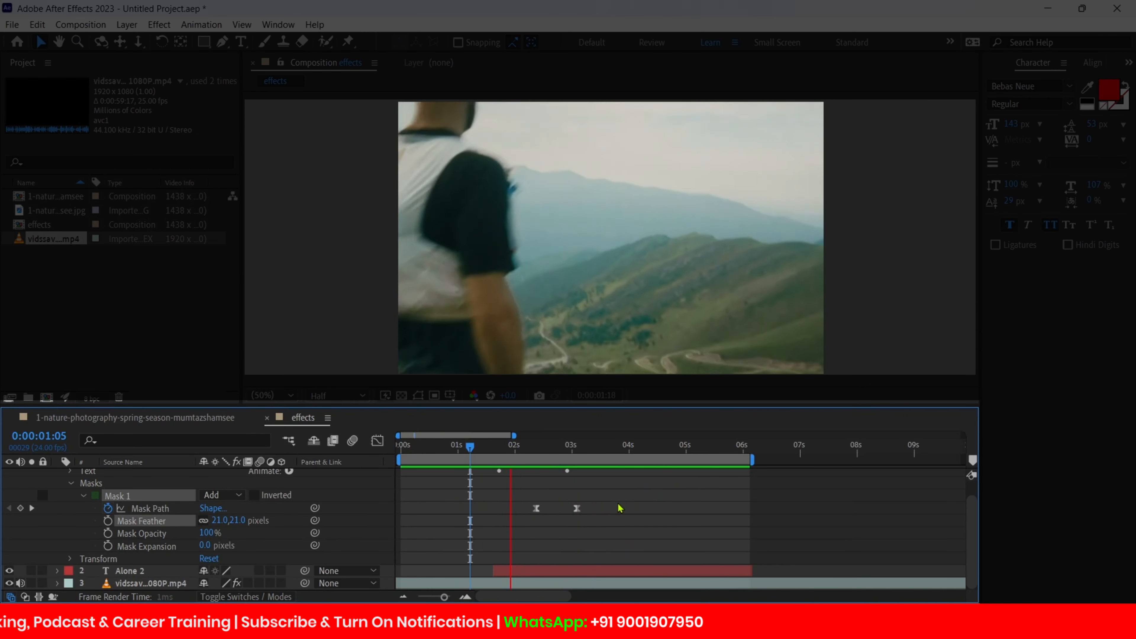
key("space")
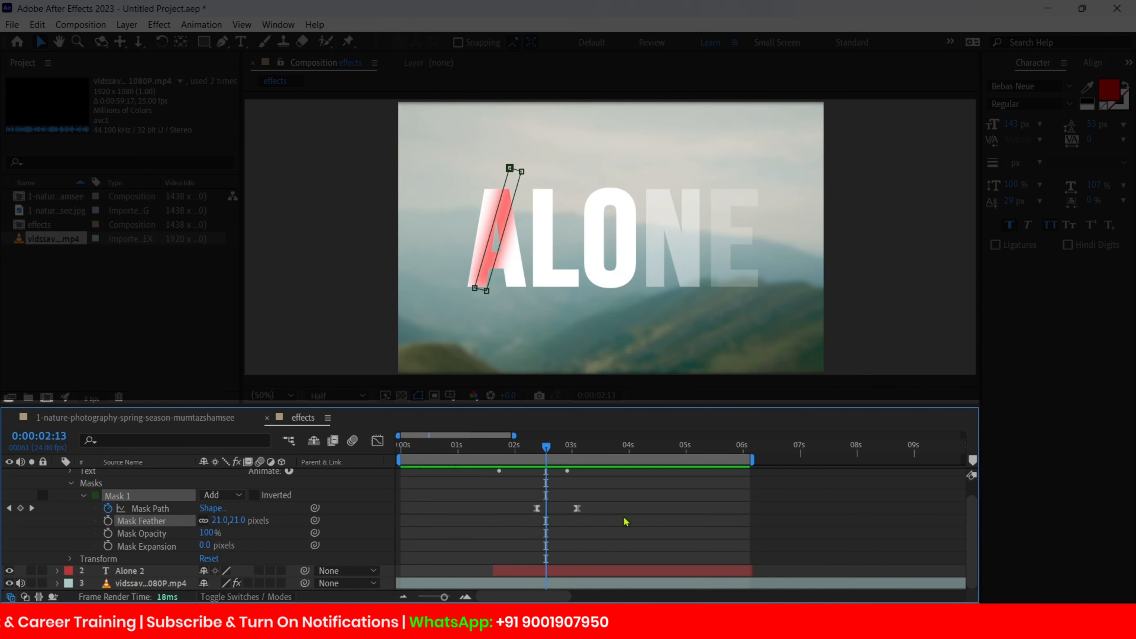
- Slow the mask sweep by moving the last Mask Path keyframe to about 0:00:04:07
left_click(1109, 89)
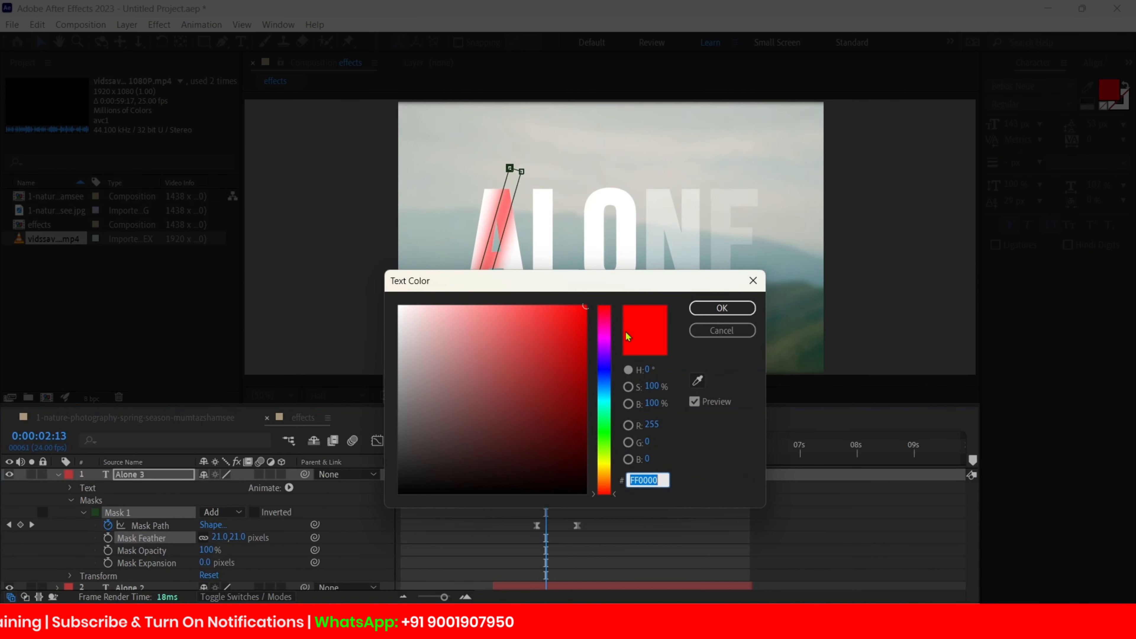
left_click(601, 443)
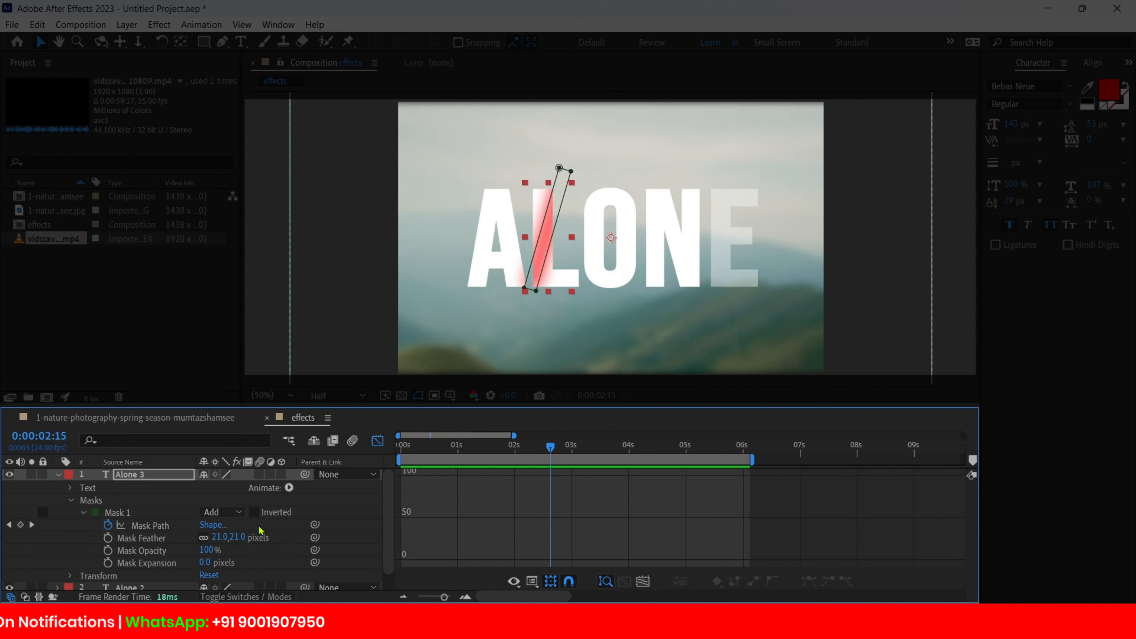
left_click(150, 526)
left_click_drag(550, 446, 605, 446)
left_click(378, 441)
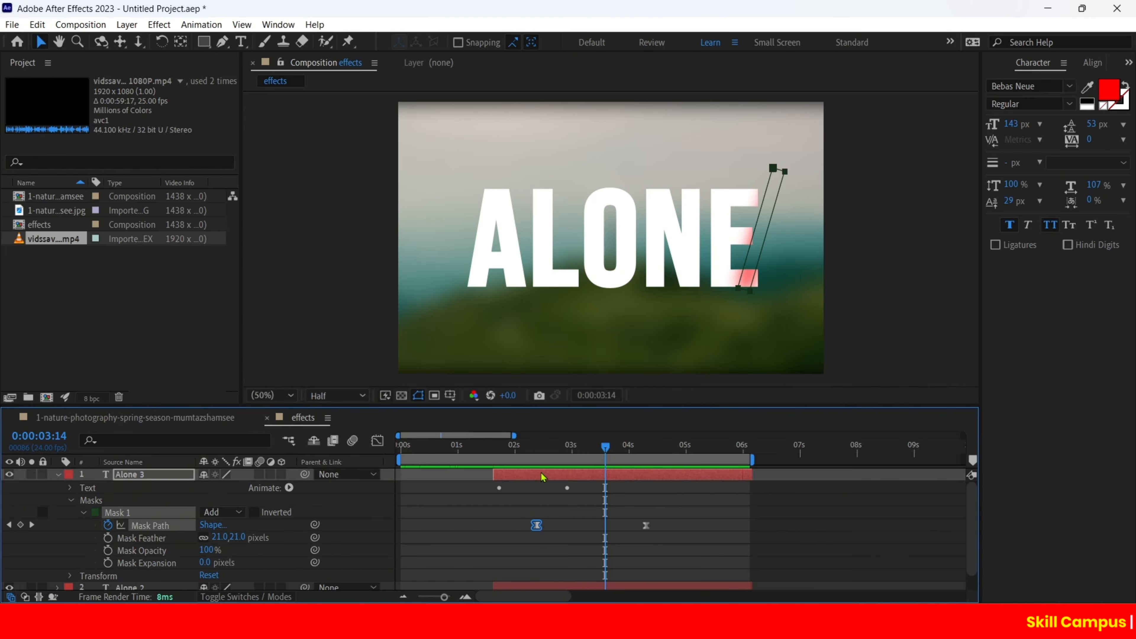
- Change the Alone 3 text to white and the Alone 2 text to red, and preview the result
left_click(1089, 105)
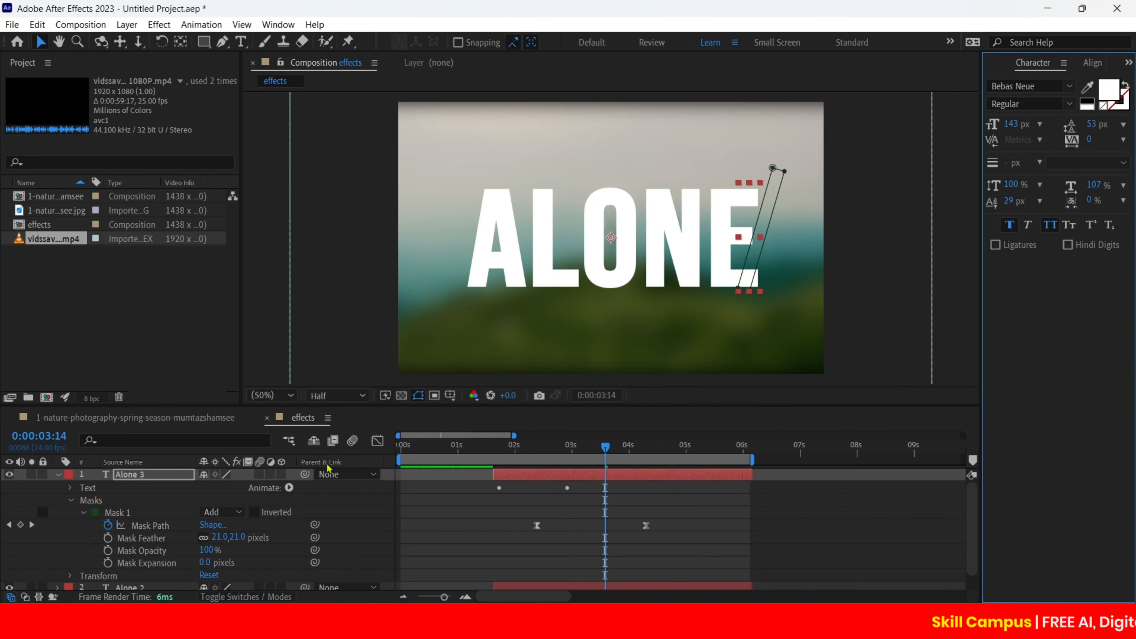
scroll(121, 582, "down", 1)
left_click(143, 572)
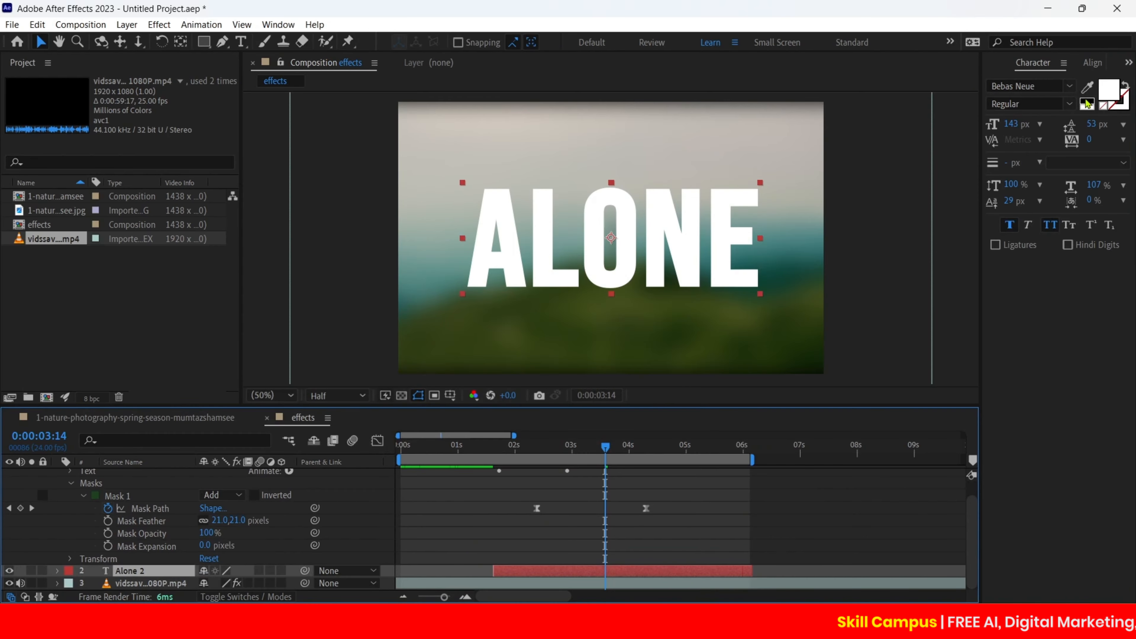
left_click(1108, 89)
left_click(600, 378)
left_click(744, 371)
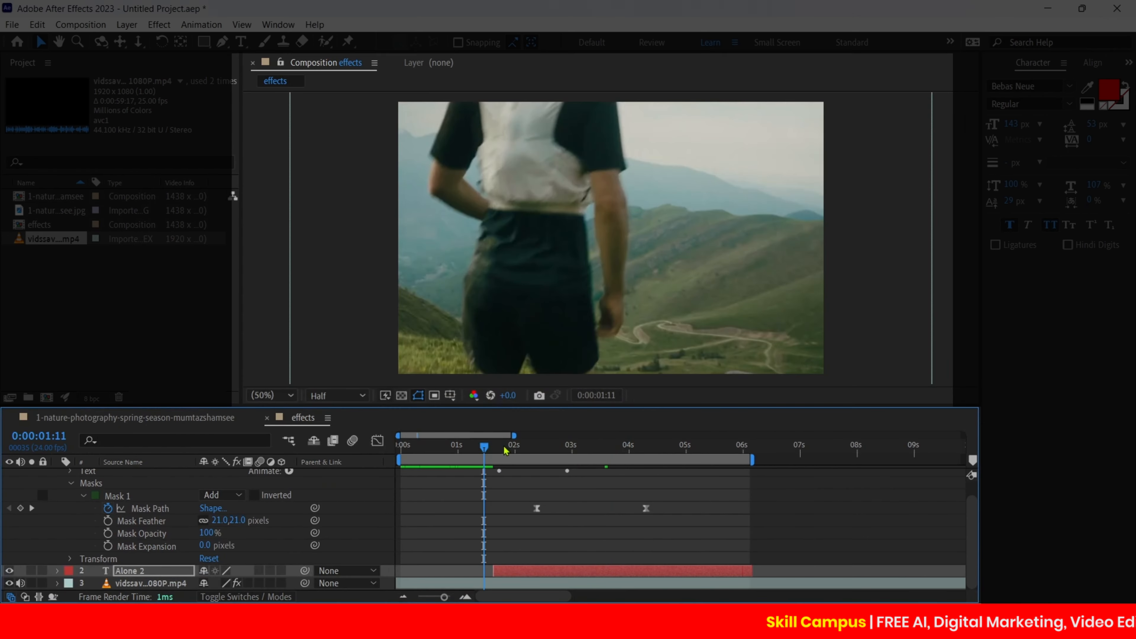
key("space")
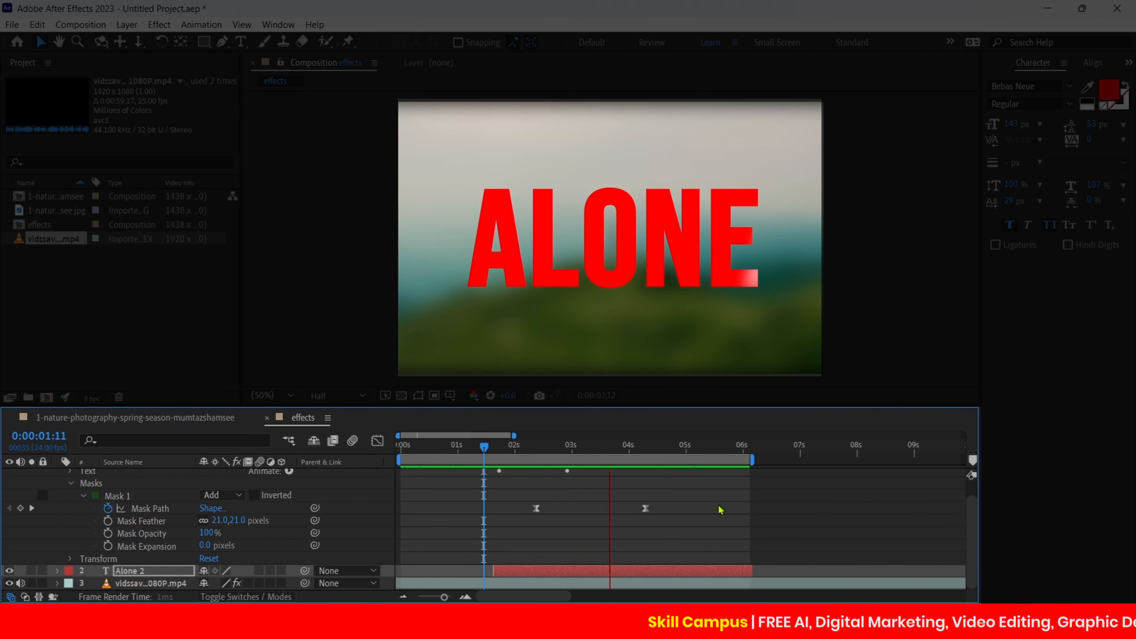
- Set Mask 1's feather and expansion to 13 pixels each, collapse the layer properties and preview from the start
key("space")
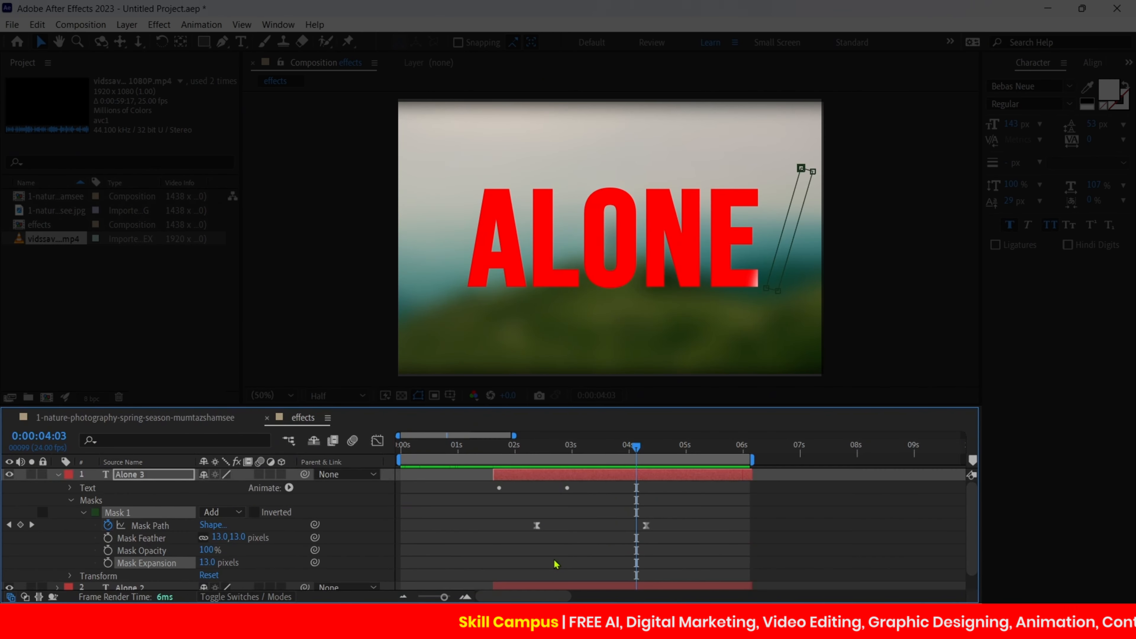
key("u")
key("u")
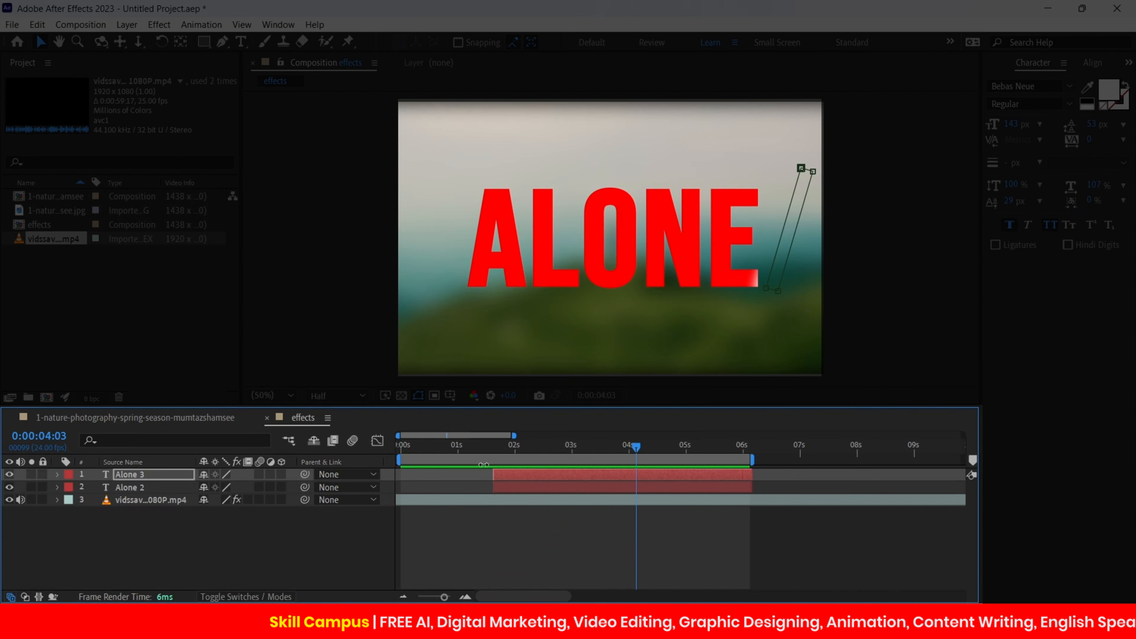
key("space")
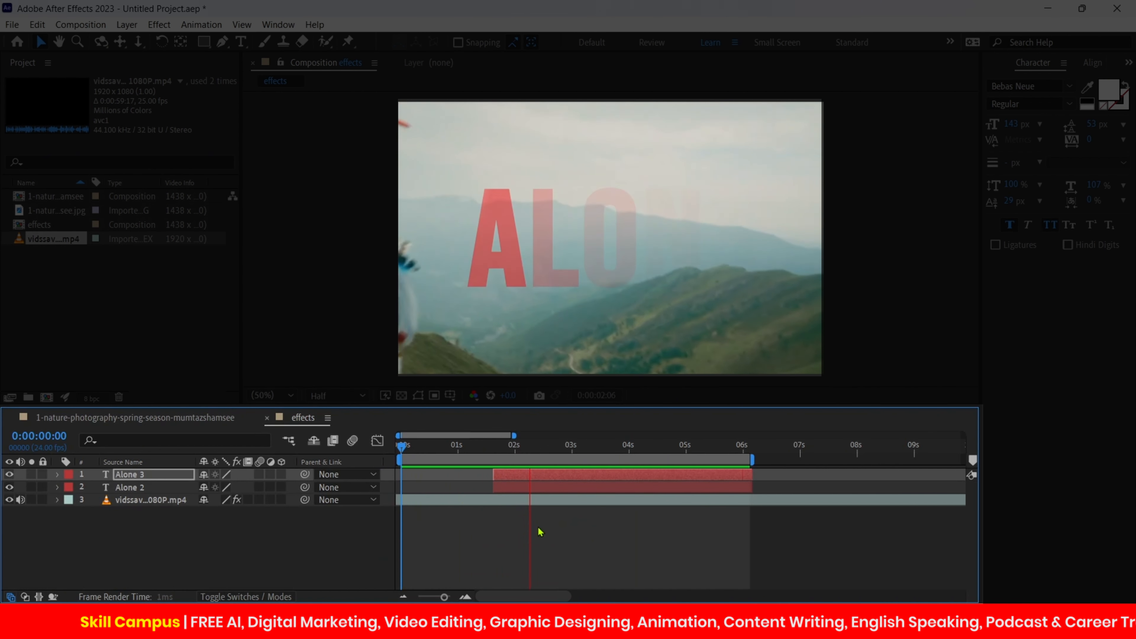
key("space")
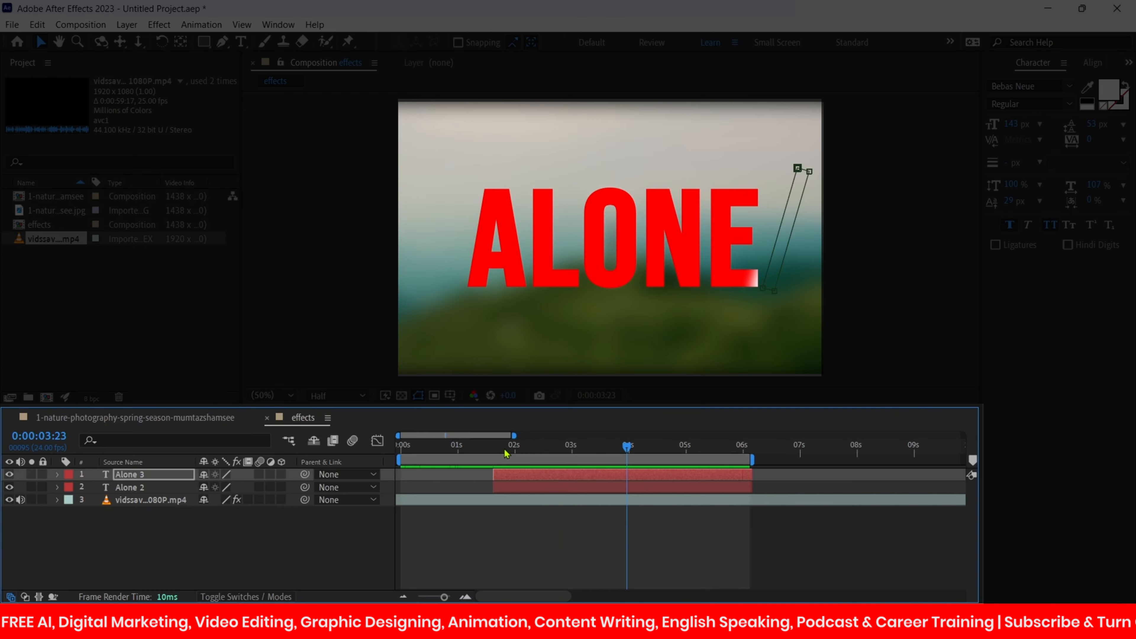
- Find the Drop Shadow effect by searching "shado" and apply it to the Alone 2 layer
left_click_drag(506, 454, 567, 453)
left_click(530, 488)
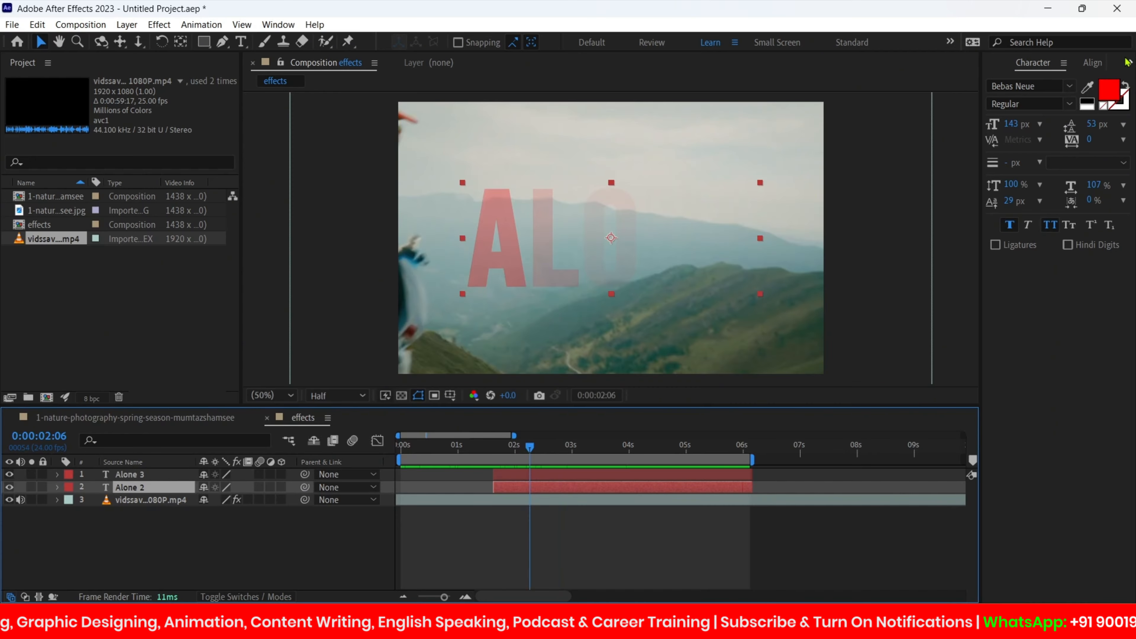
left_click(1129, 62)
left_click(1103, 128)
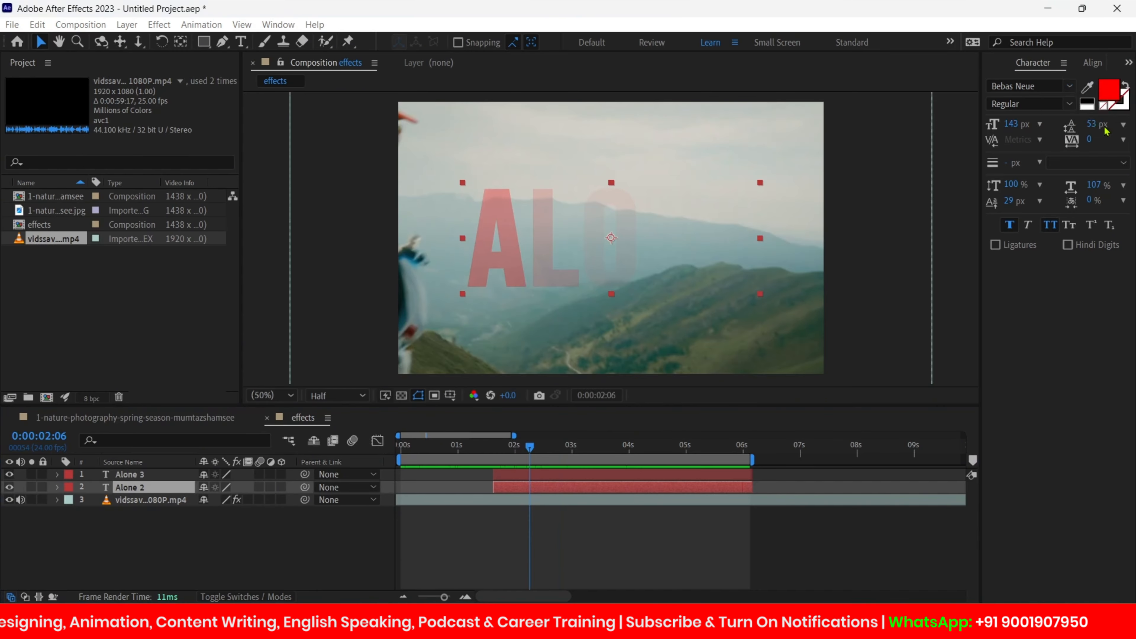
left_click(1057, 82)
type("shado")
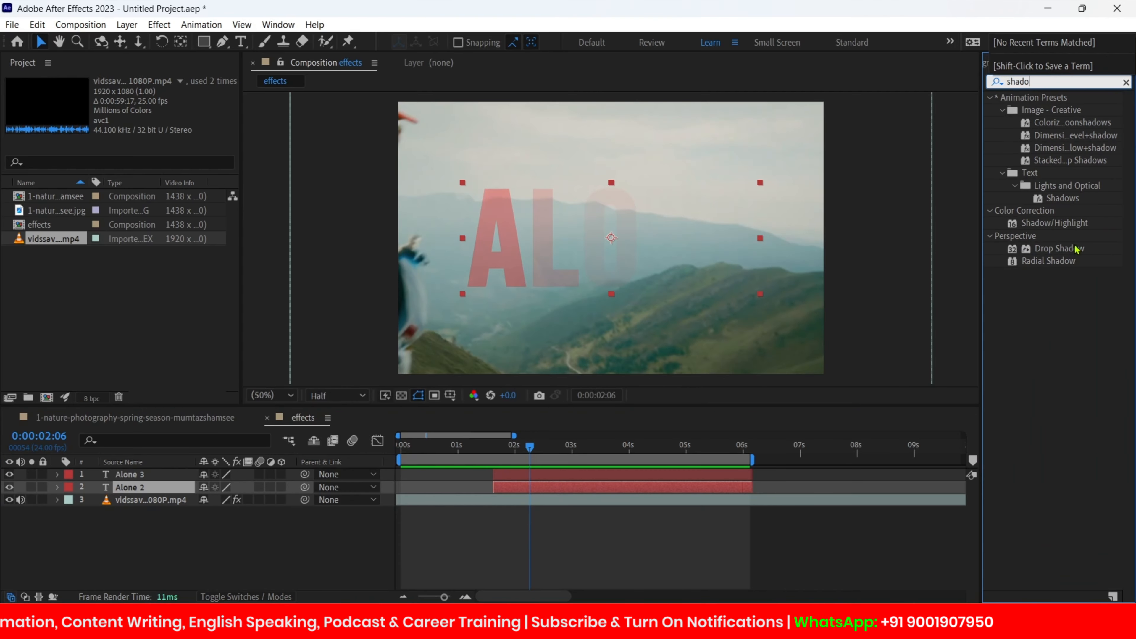
left_click_drag(1079, 250, 572, 487)
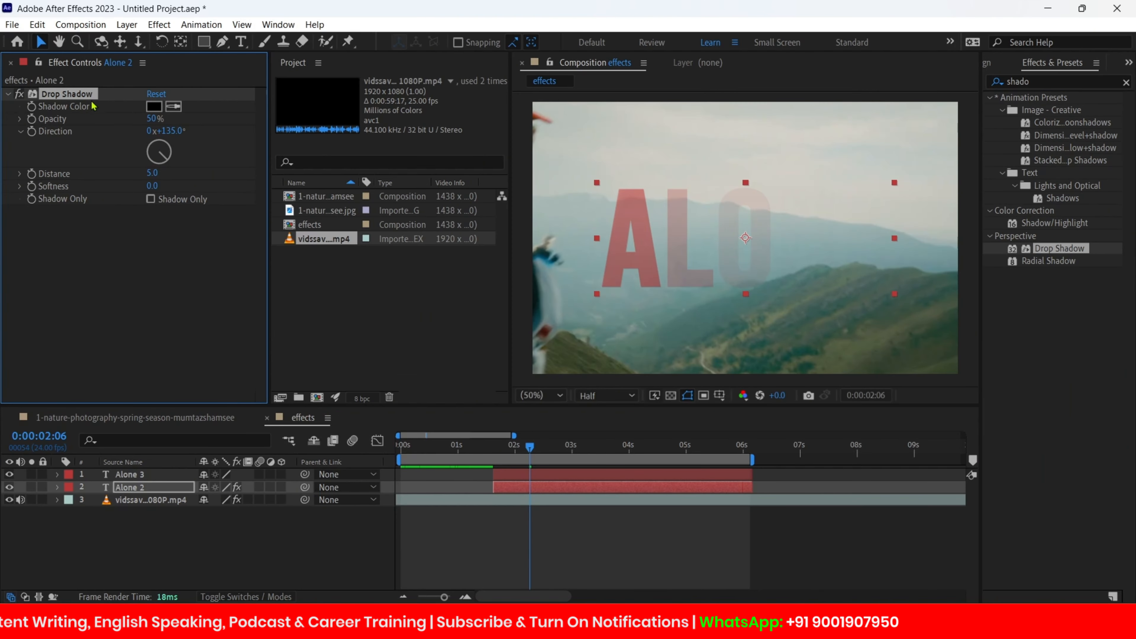
- Play the composition from the start to review the title, and park the playhead at 0:00:02:21 with the video layer selected
left_click_drag(564, 445, 604, 449)
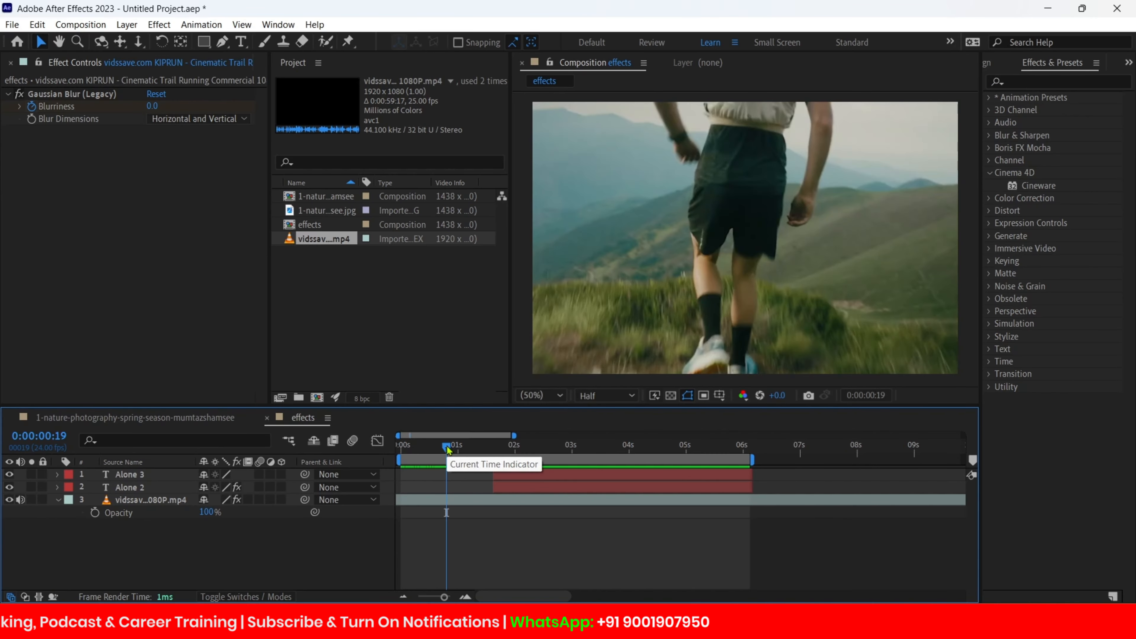
left_click_drag(447, 447, 401, 445)
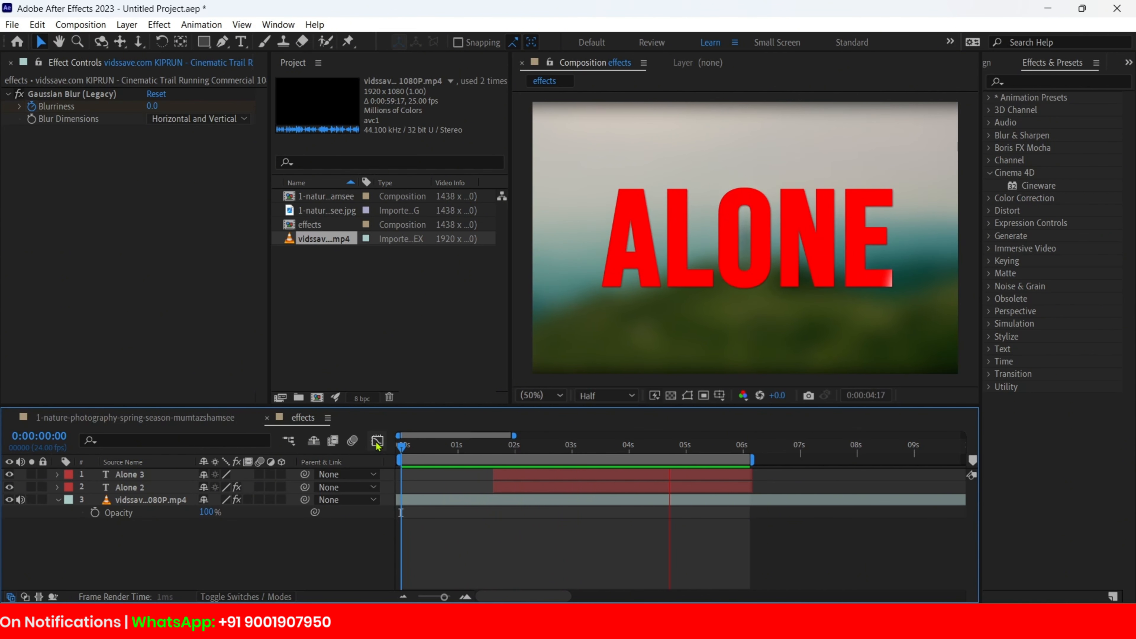
left_click(565, 445)
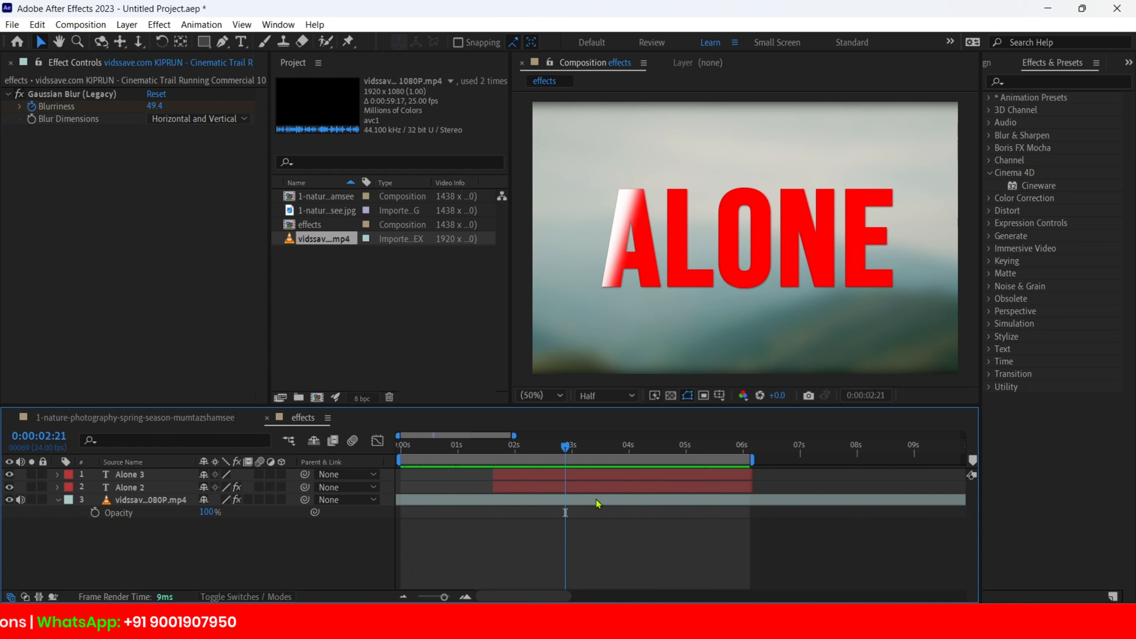
left_click(594, 499)
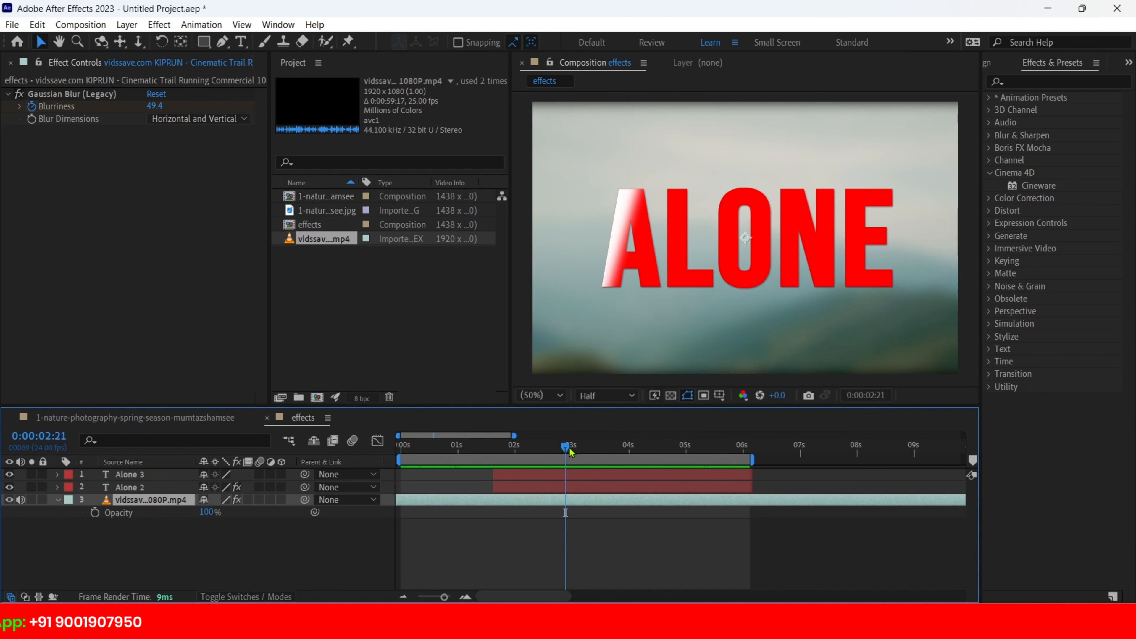
- Keyframe the video layer's Opacity from 100% at 0:00:02:10 to 30% at 0:00:03:08, apply Easy Ease to the keyframes and preview
left_click_drag(566, 444, 539, 447)
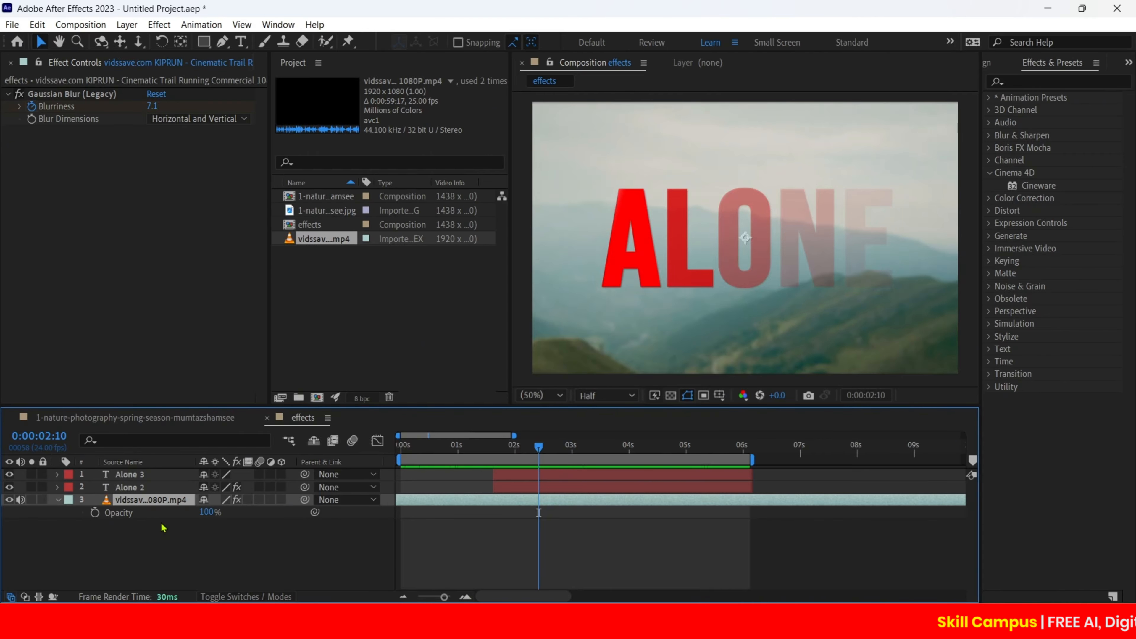
left_click(94, 513)
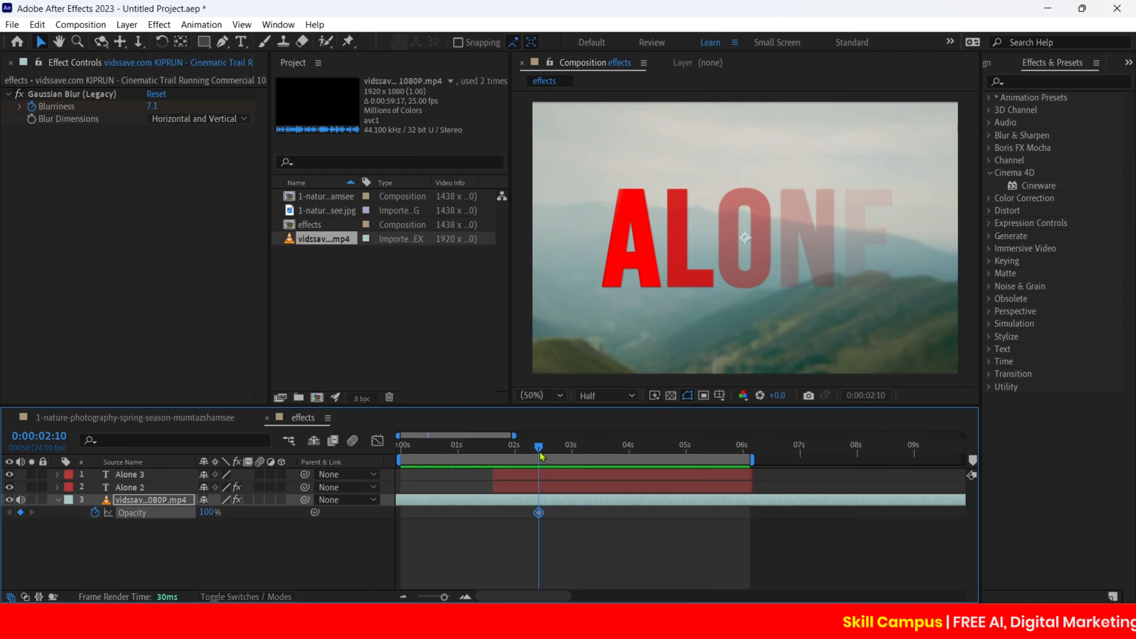
left_click_drag(539, 448, 591, 471)
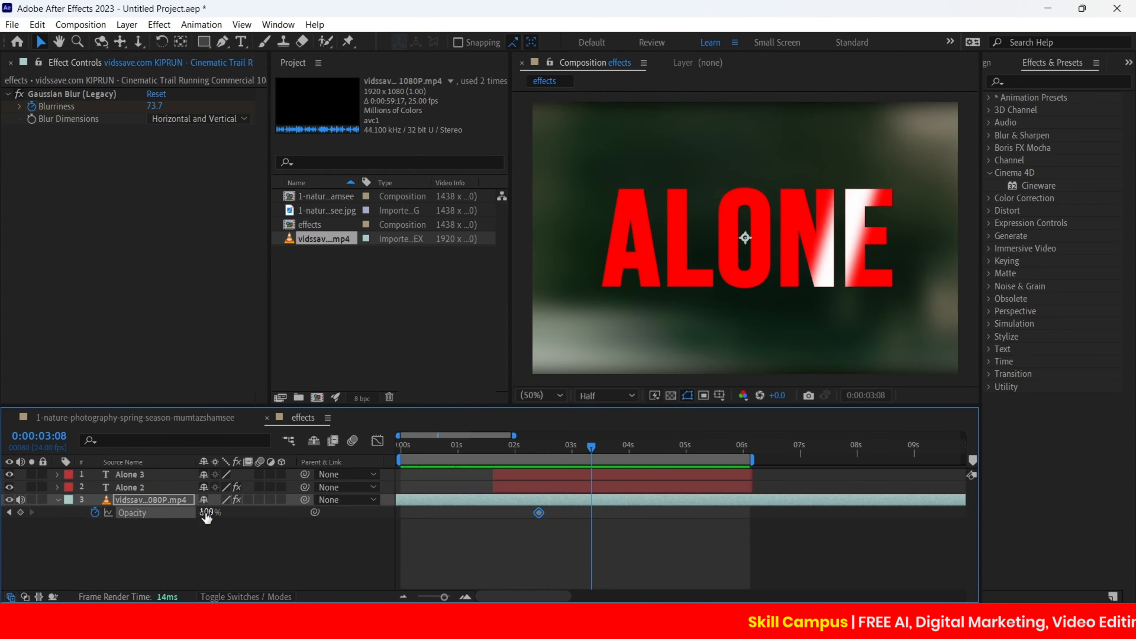
left_click_drag(205, 514, 132, 489)
left_click_drag(627, 509, 506, 528)
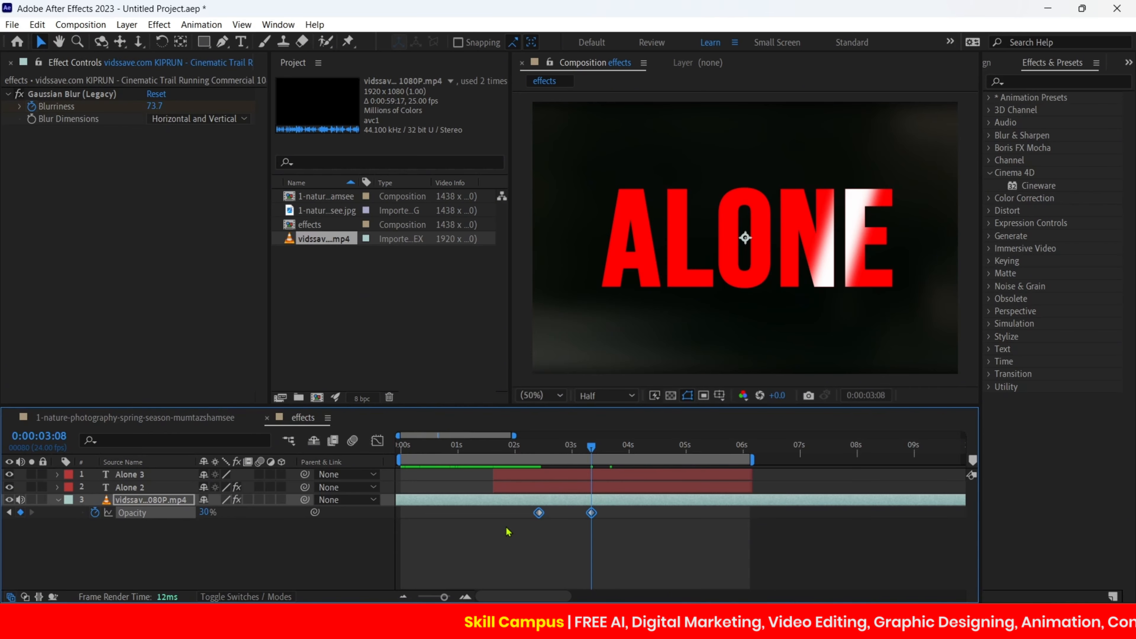
key("F9")
left_click(493, 445)
key("space")
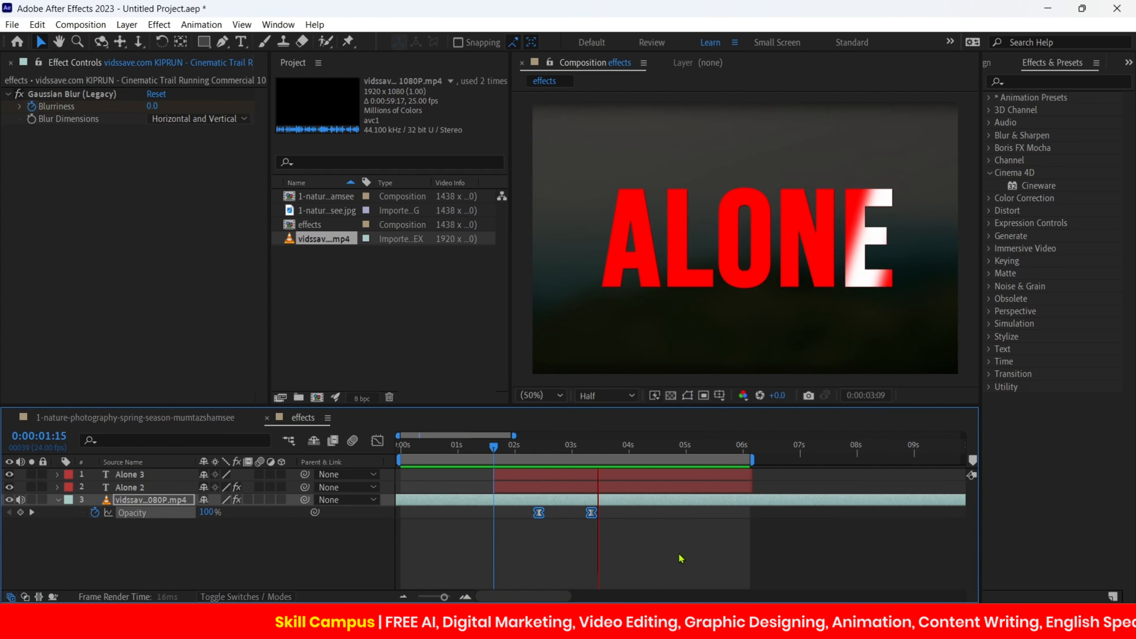
- Pre-compose the Alone 3 and Alone 2 layers as Pre-comp 1, moving all attributes into the new composition
left_click(581, 477)
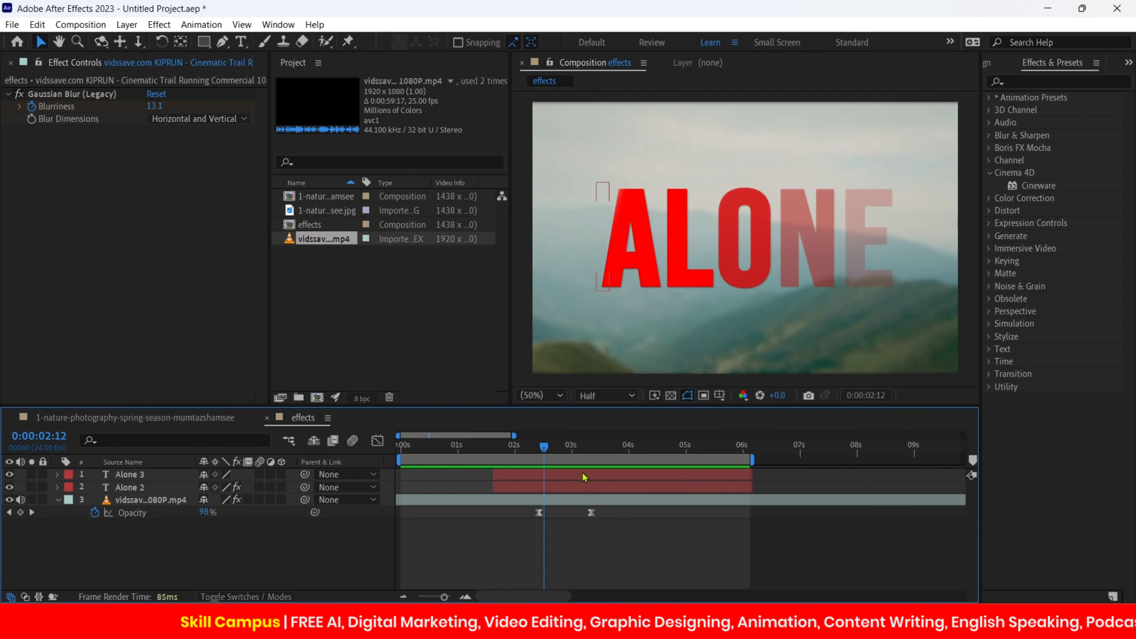
left_click(582, 474)
left_click(577, 486, "ctrl")
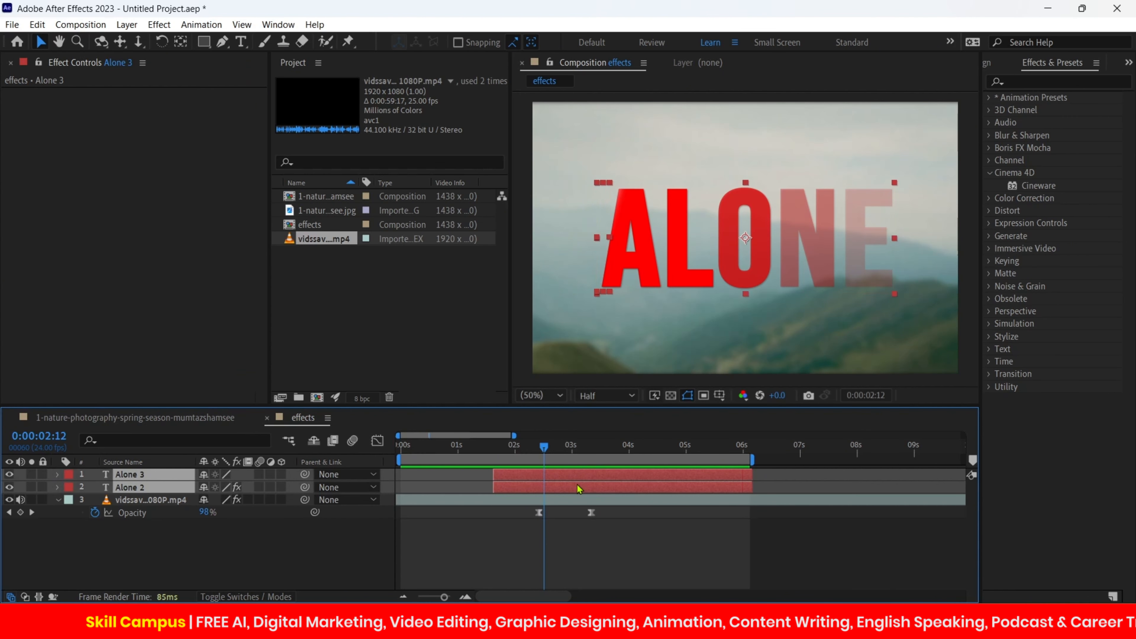
right_click(578, 488)
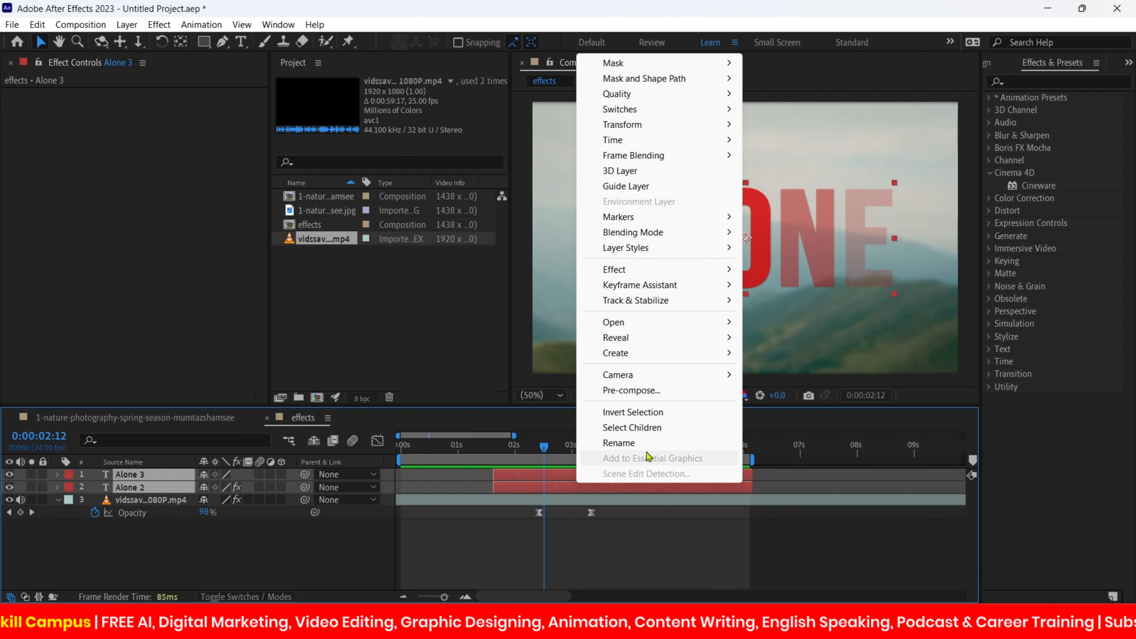
left_click(648, 391)
left_click(607, 405)
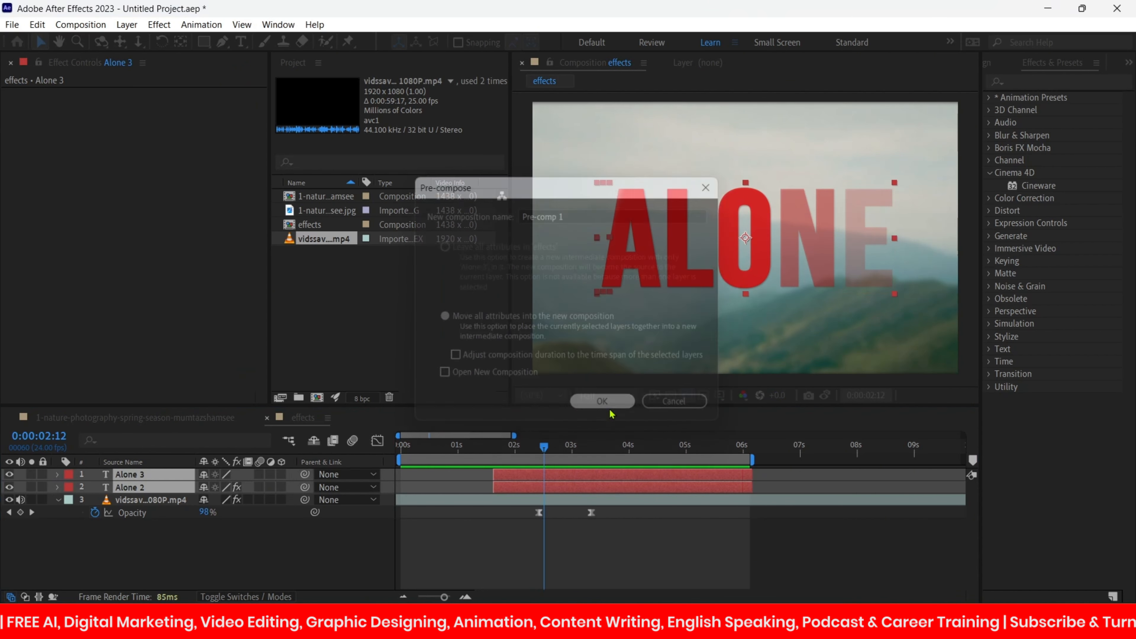
- Keyframe Pre-comp 1's Scale from 100% at 0:00:02:06 to 110% at 0:00:03:21, and apply Easy Ease to both keyframes
mouse_move(543, 453)
left_mouse_down()
mouse_move(626, 453)
mouse_move(519, 456)
mouse_move(528, 456)
left_mouse_up()
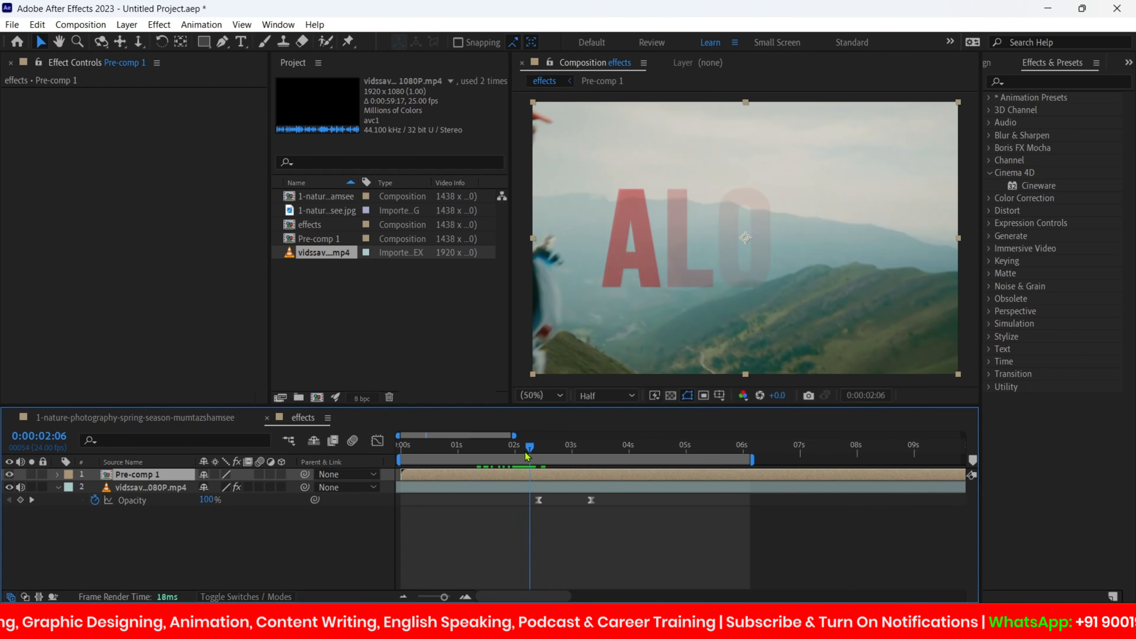
key("s")
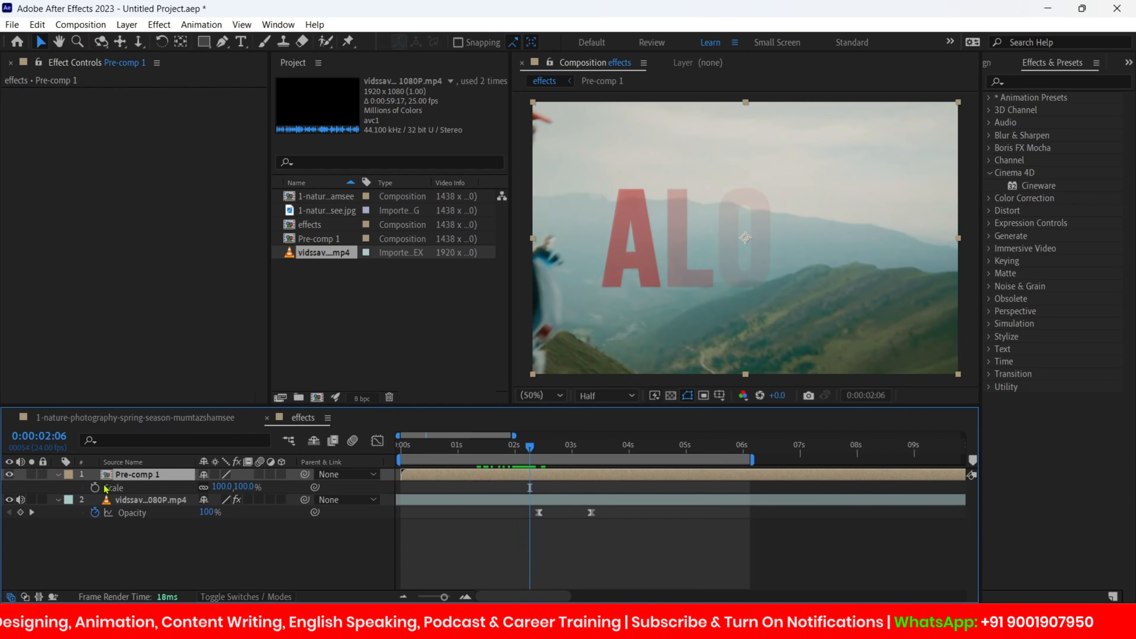
left_click(95, 488)
left_click_drag(550, 452, 623, 449)
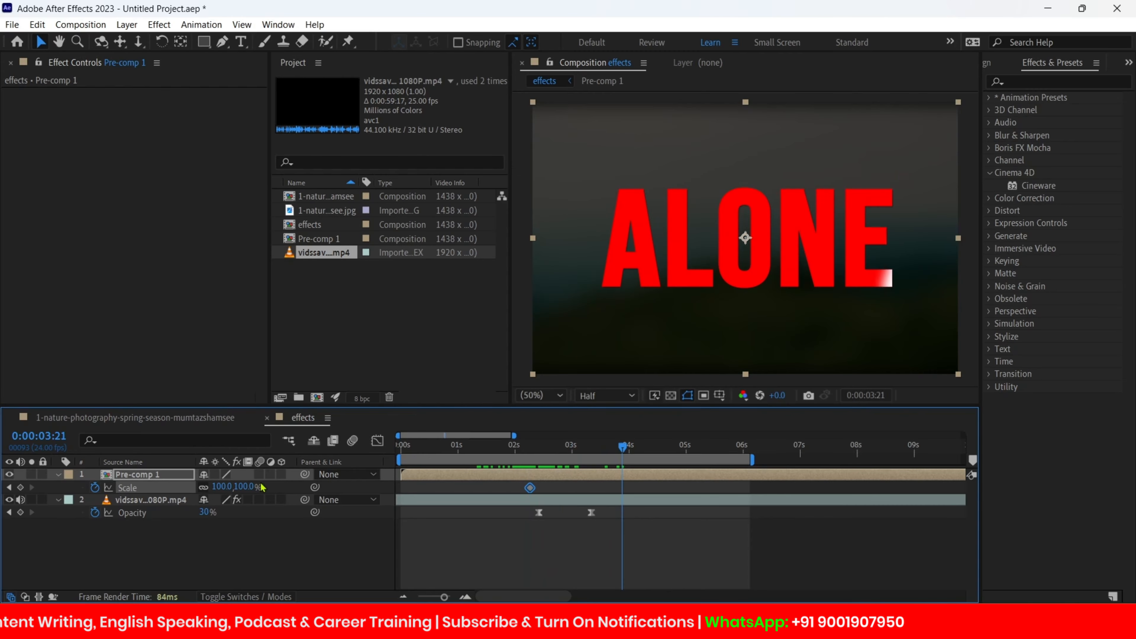
left_click_drag(223, 488, 230, 488)
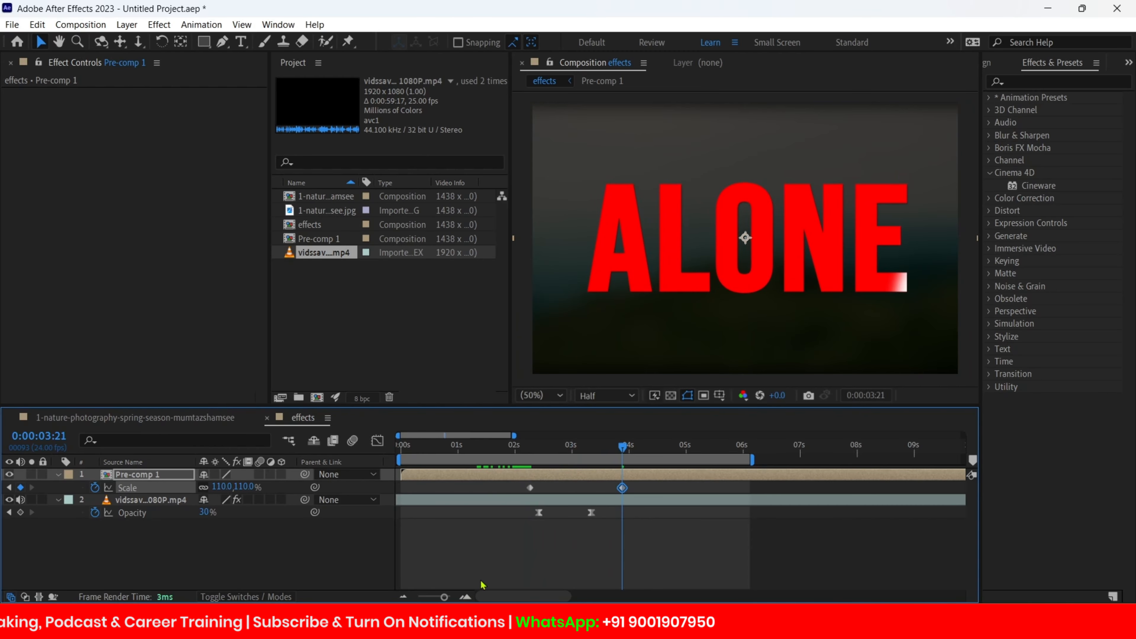
left_click(531, 490)
left_click(625, 488, "shift")
key("F9")
left_click(622, 490)
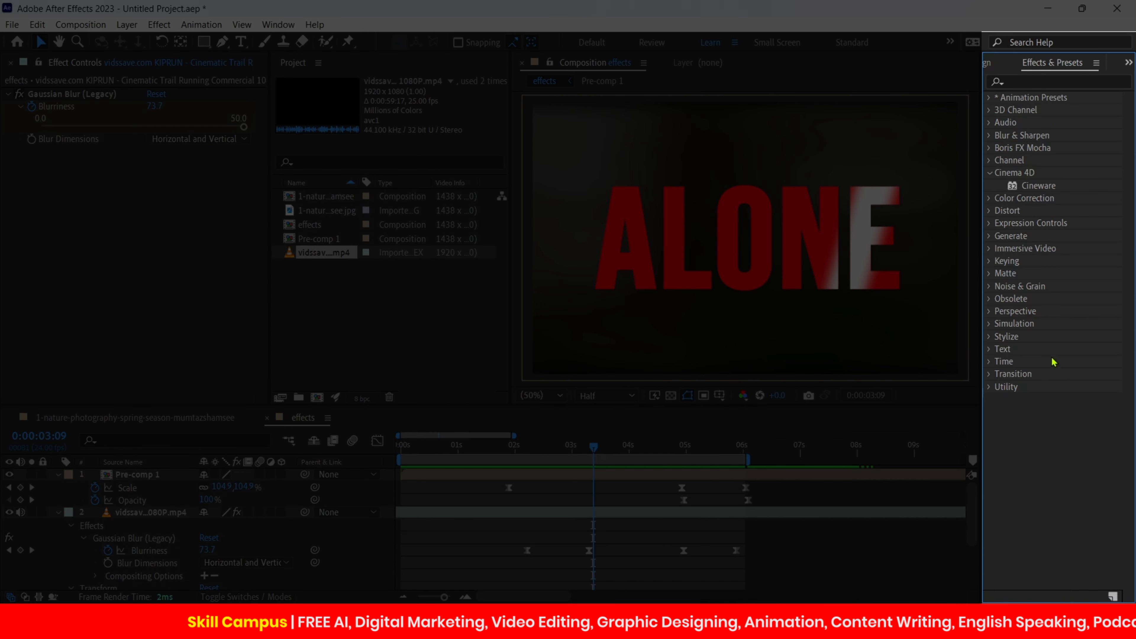
double_click(1023, 148)
left_click(1038, 161)
left_click_drag(1047, 161, 1043, 327)
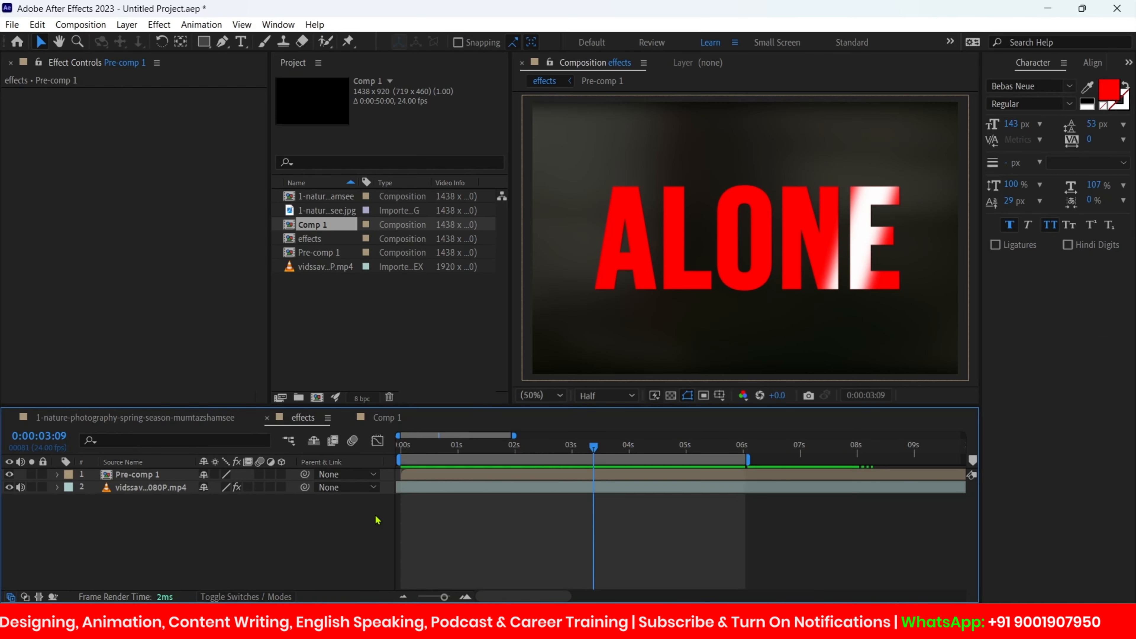
- Create a new composition named Comp 2 with the default 1438 x 920 px, 24 fps settings
left_click(81, 24)
left_click(121, 41)
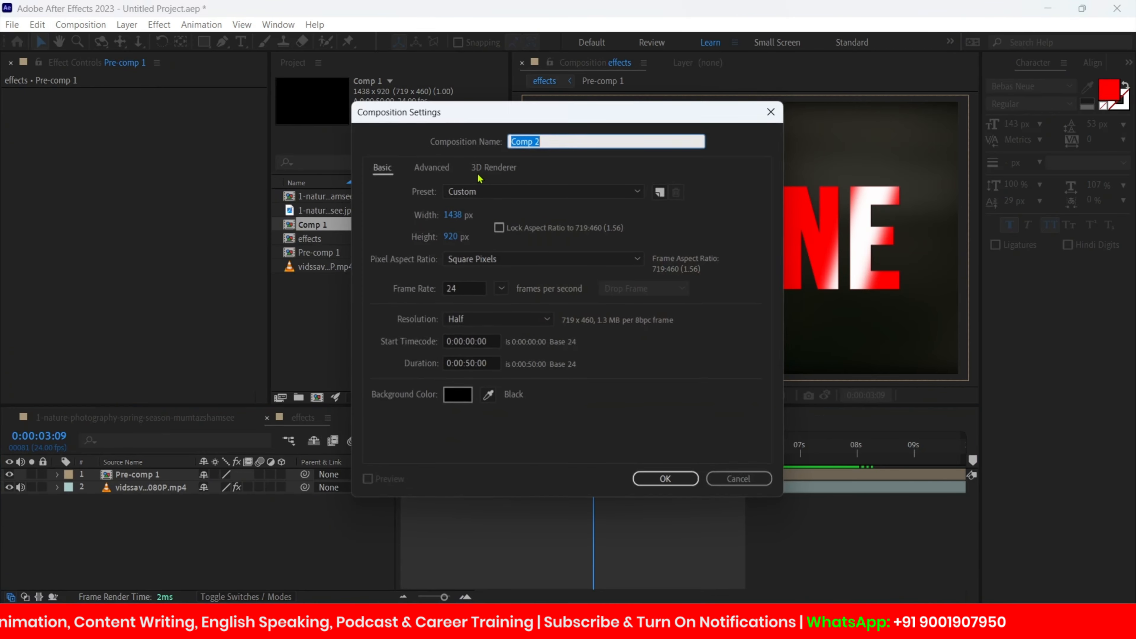
left_click(665, 479)
- Add a red "ANimation" text layer and position it near the middle of the frame
left_click(240, 42)
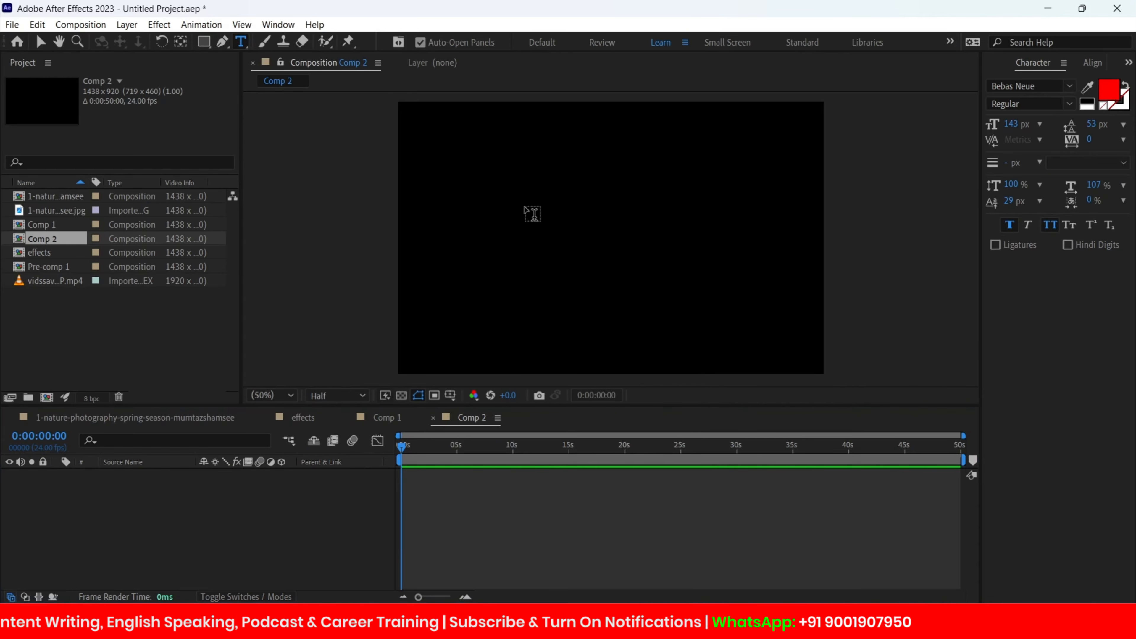
left_click(529, 202)
left_click_drag(679, 173, 683, 210)
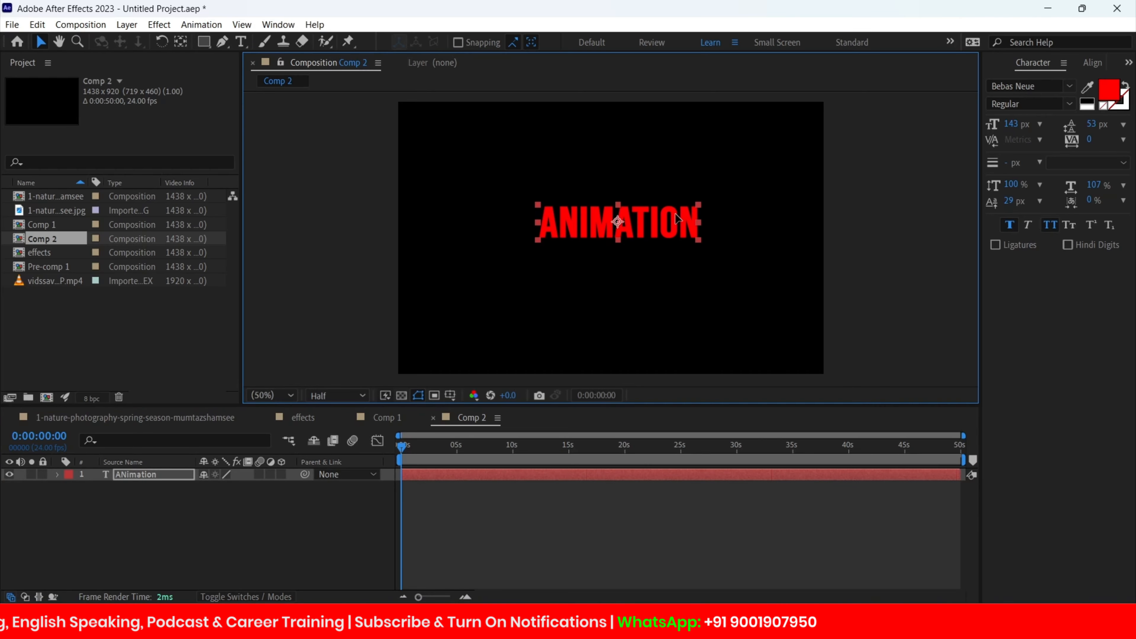
left_click(451, 478)
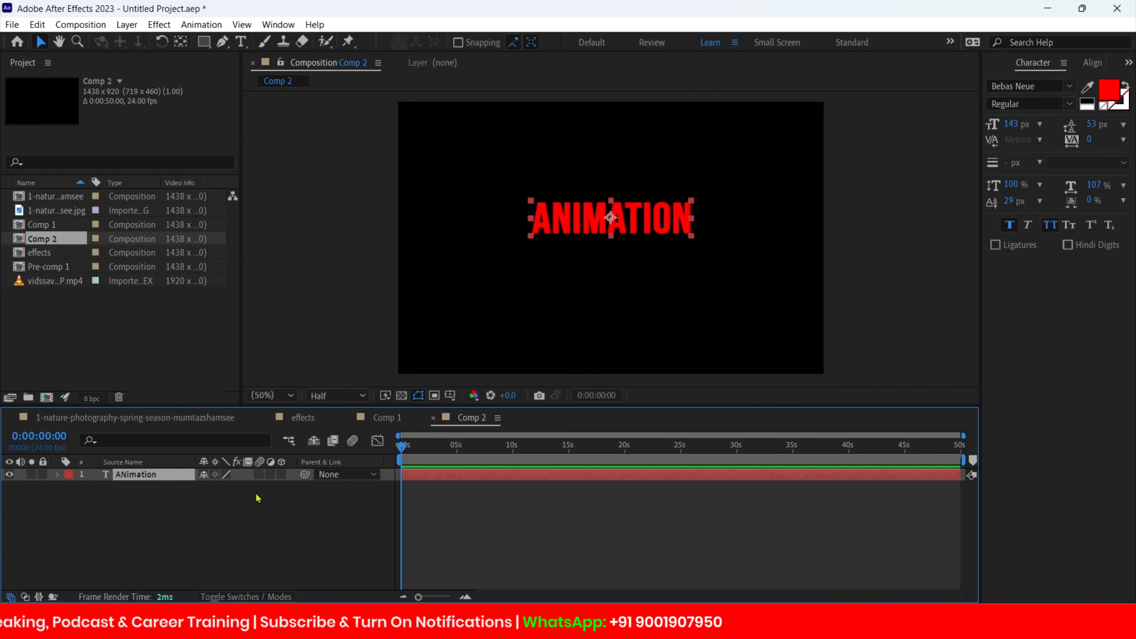
- Keyframe the text layer's Scale at 100% at the start and 196% at 0:00:03:10, and scale it back down at 0:00:05:02
left_click(58, 475)
left_click(71, 500)
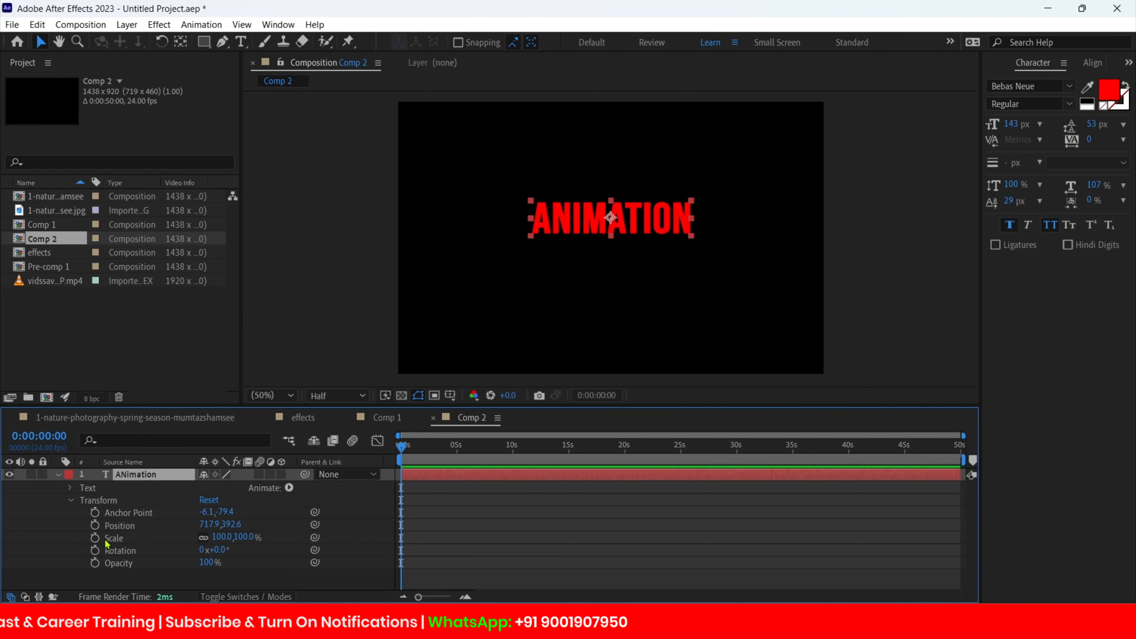
left_click(94, 538)
left_click_drag(446, 448, 440, 447)
left_click_drag(217, 537, 271, 528)
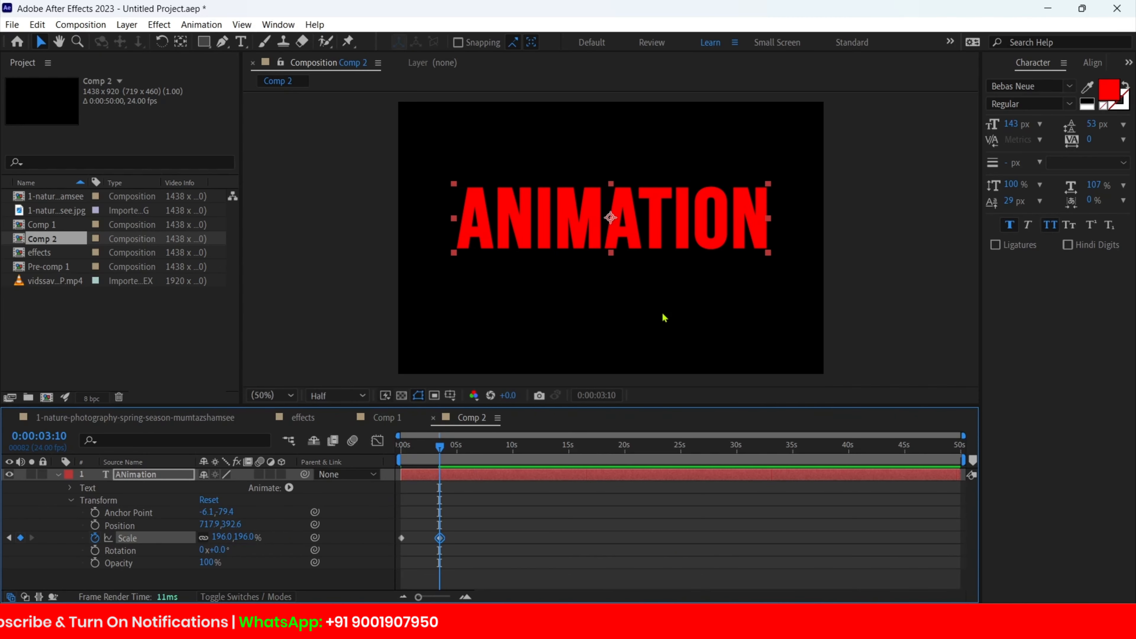
left_click_drag(441, 447, 458, 447)
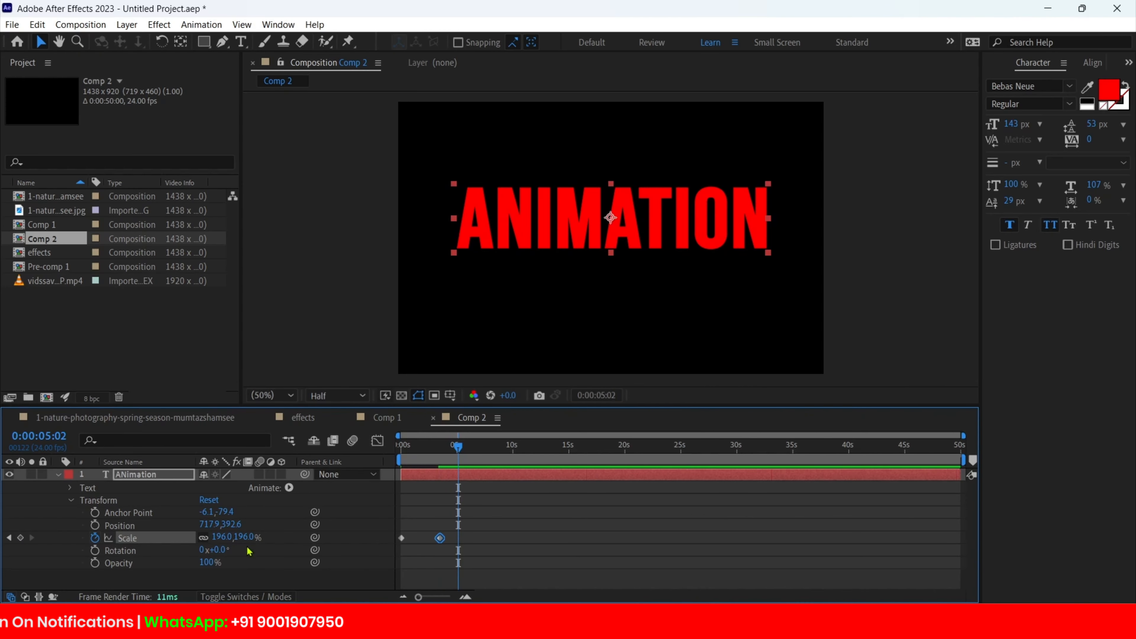
left_click_drag(242, 537, 164, 538)
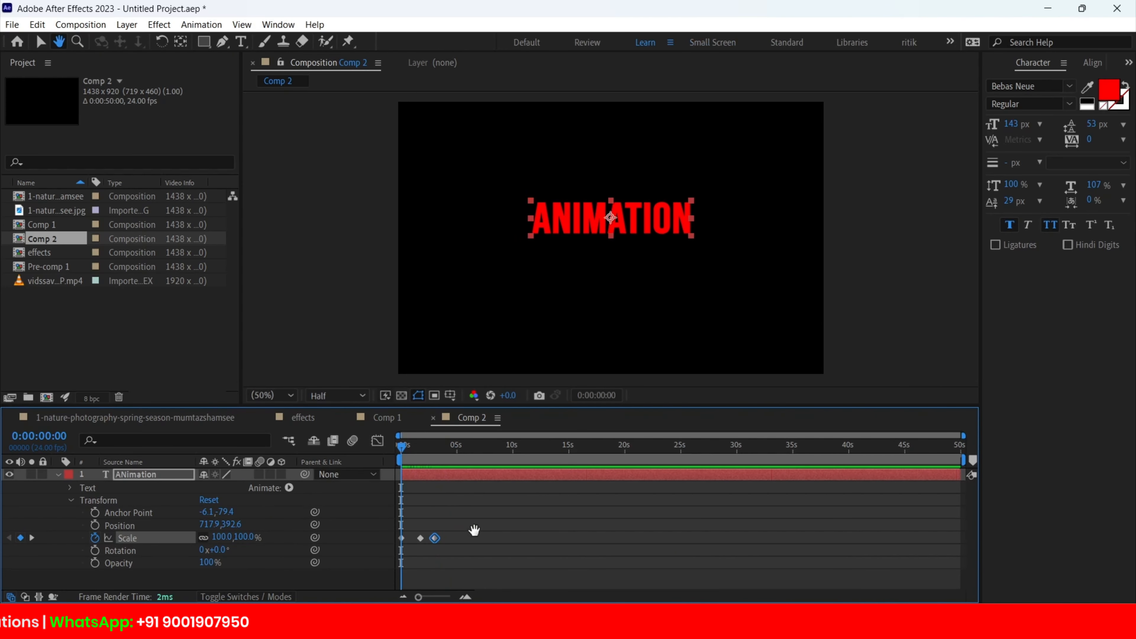
- Select the text layer's Scale keyframes, apply Easy Ease, and play the zoom animation from the start
key("space")
left_click_drag(480, 529, 375, 554)
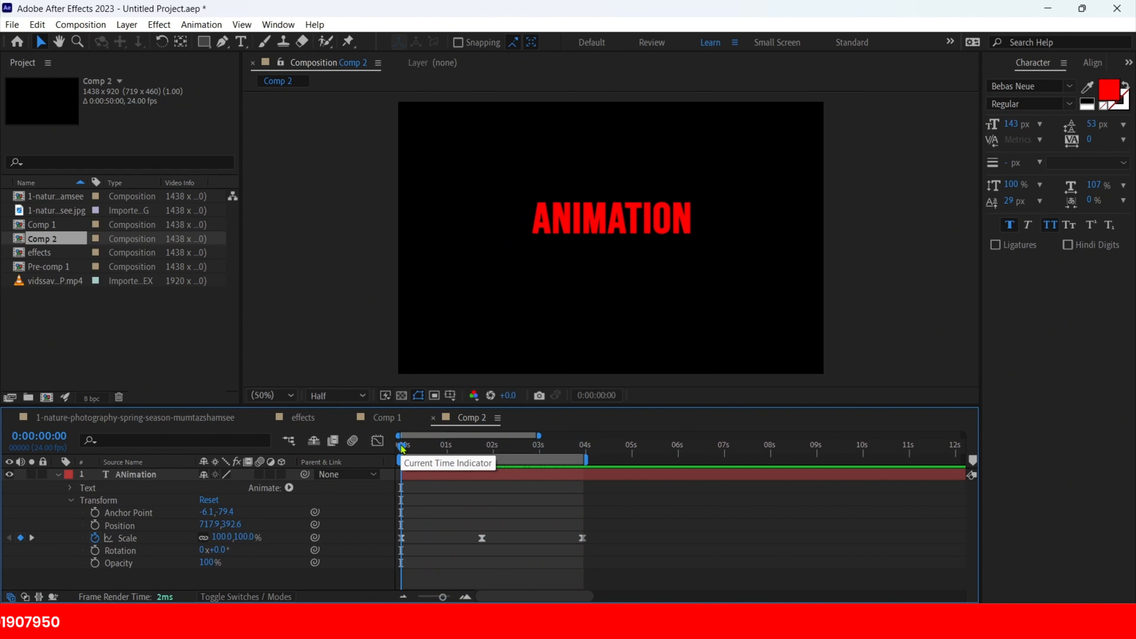
key("space")
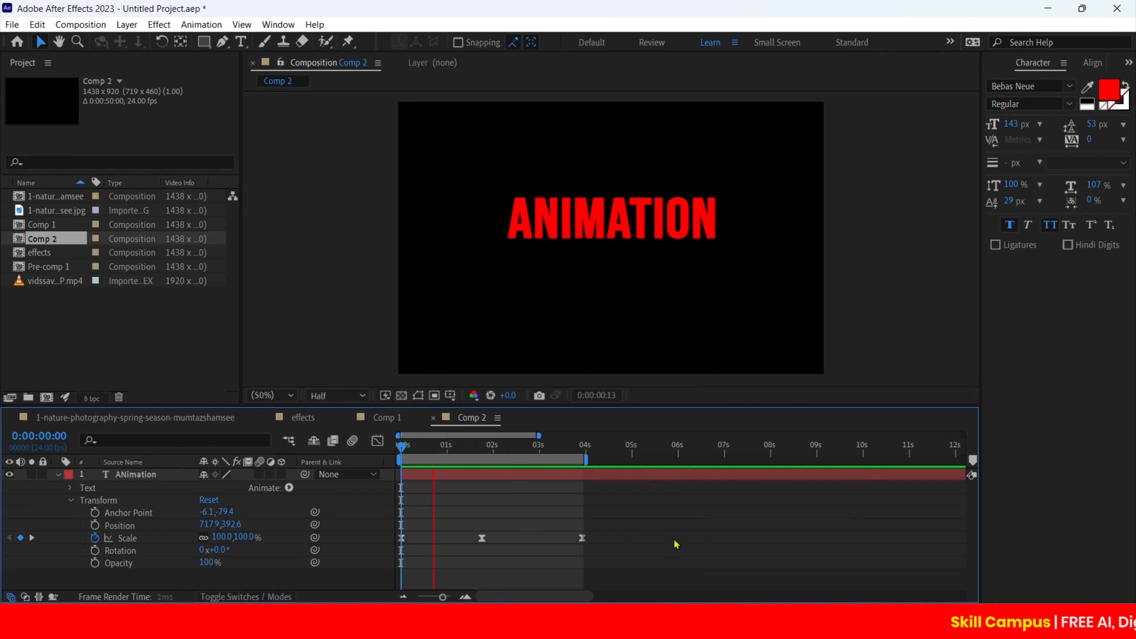
key("space")
key("space")
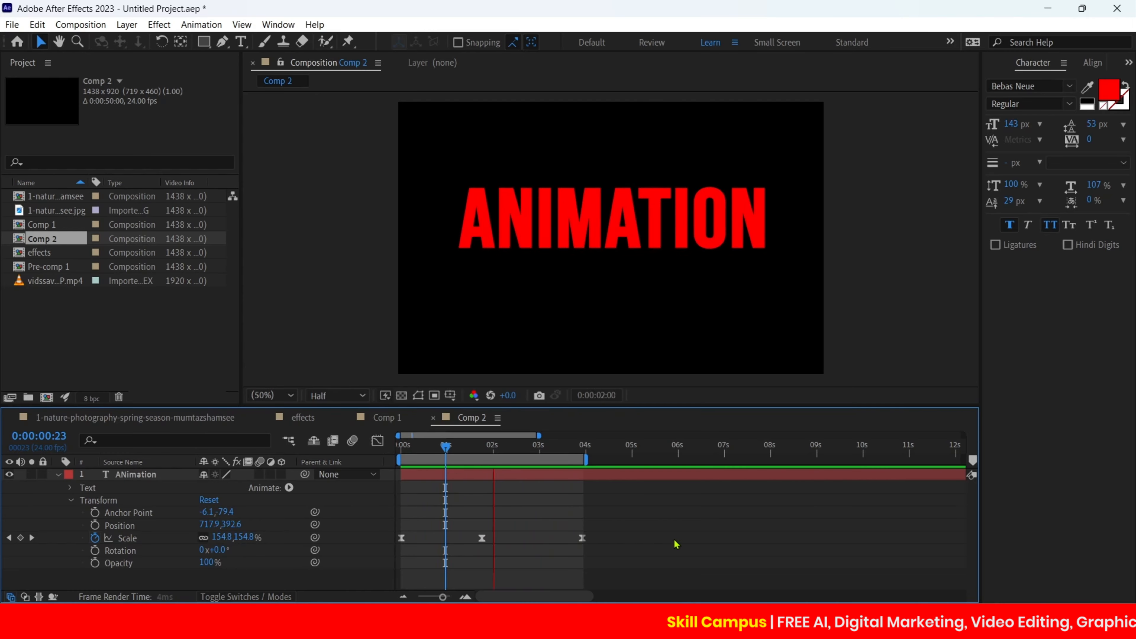
key("space")
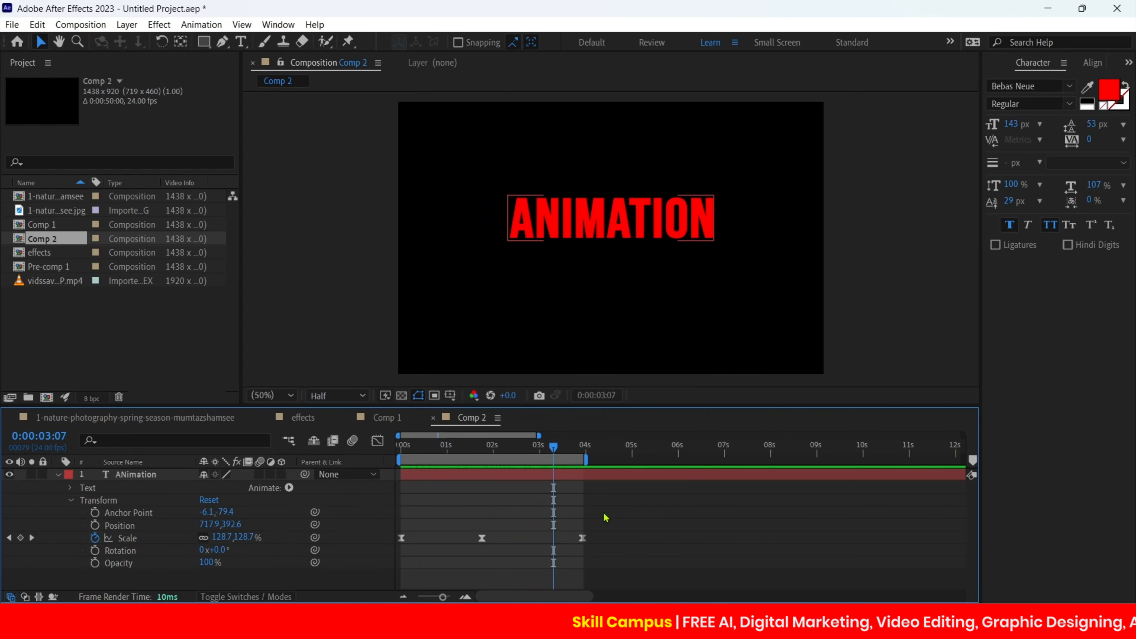
- Save the text layer's Scale animation as an animation preset named "scale zoom in" in the User Presets folder
left_click(134, 540)
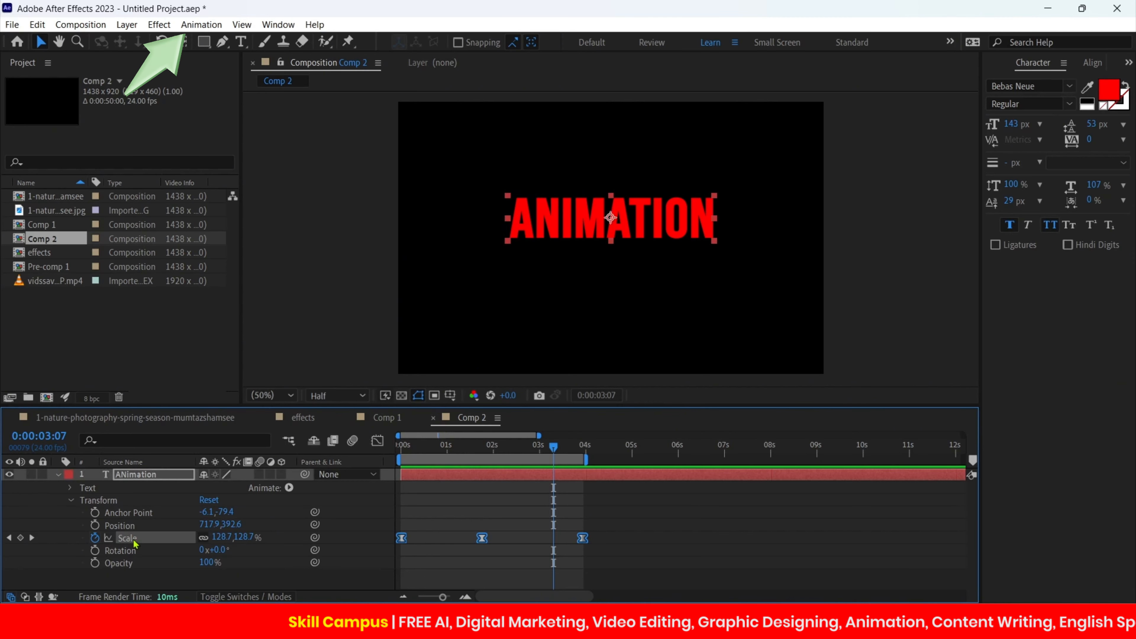
left_click(200, 25)
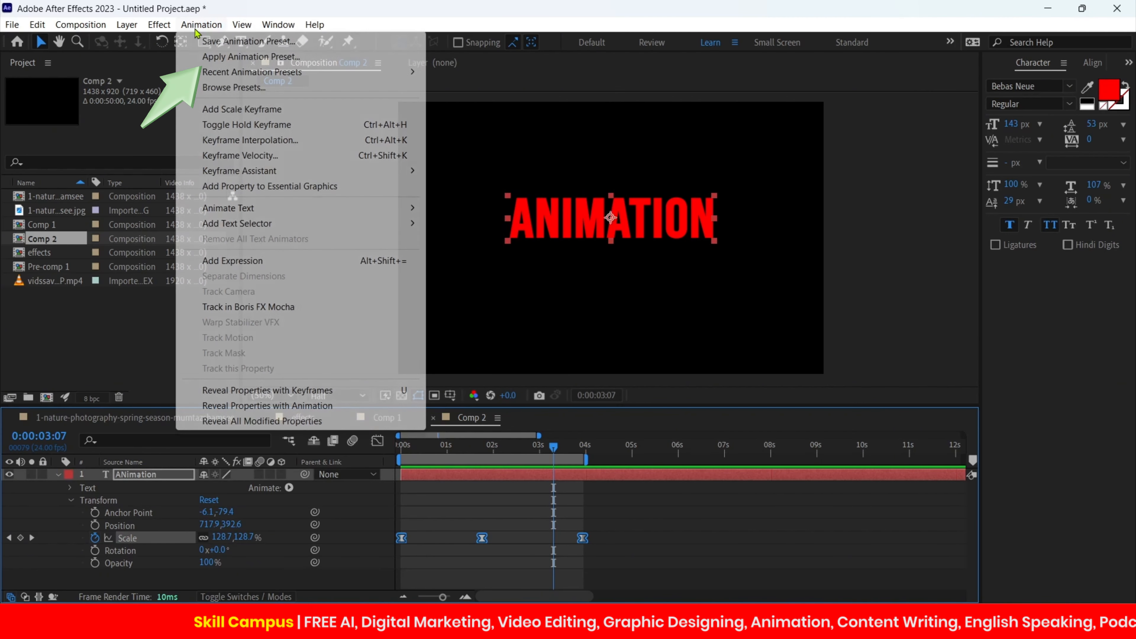
left_click(243, 42)
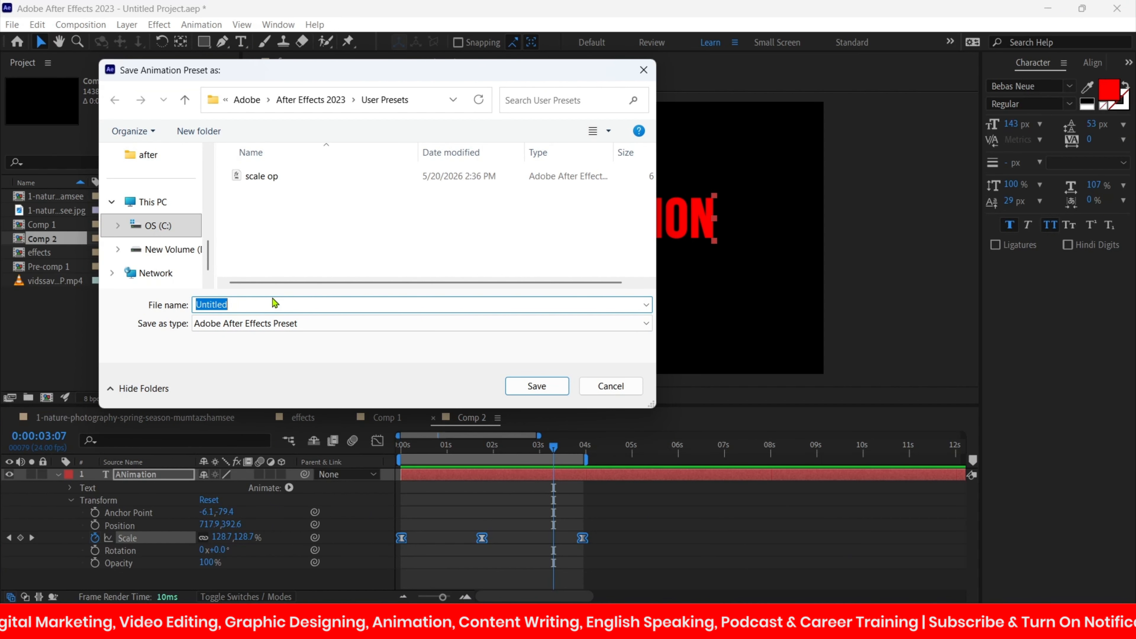
type("scale zoom in")
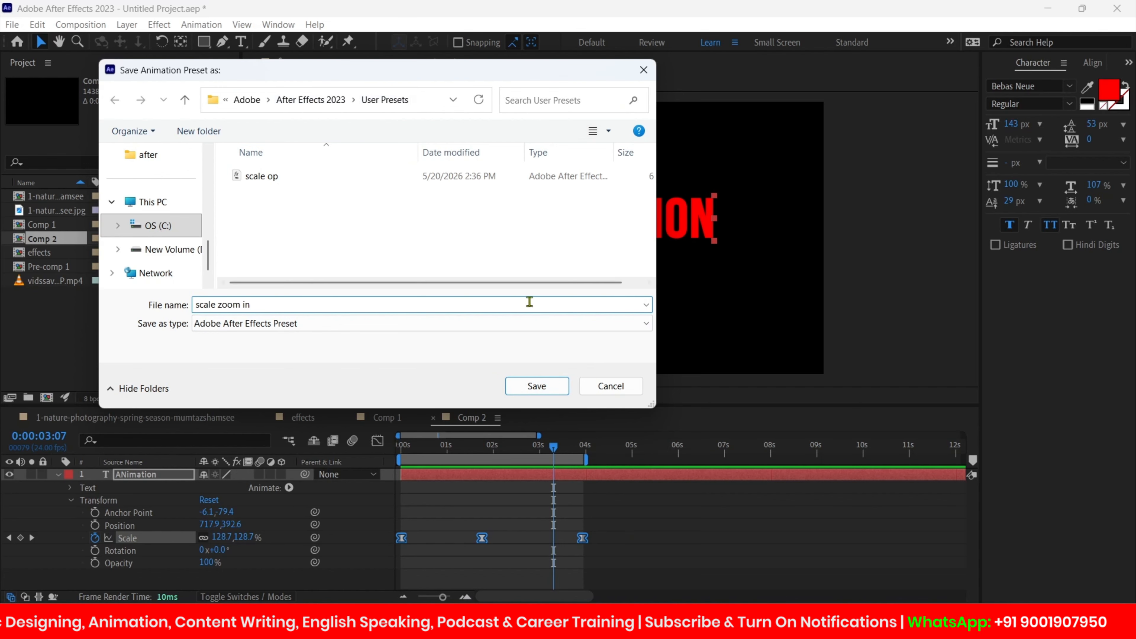
left_click(535, 387)
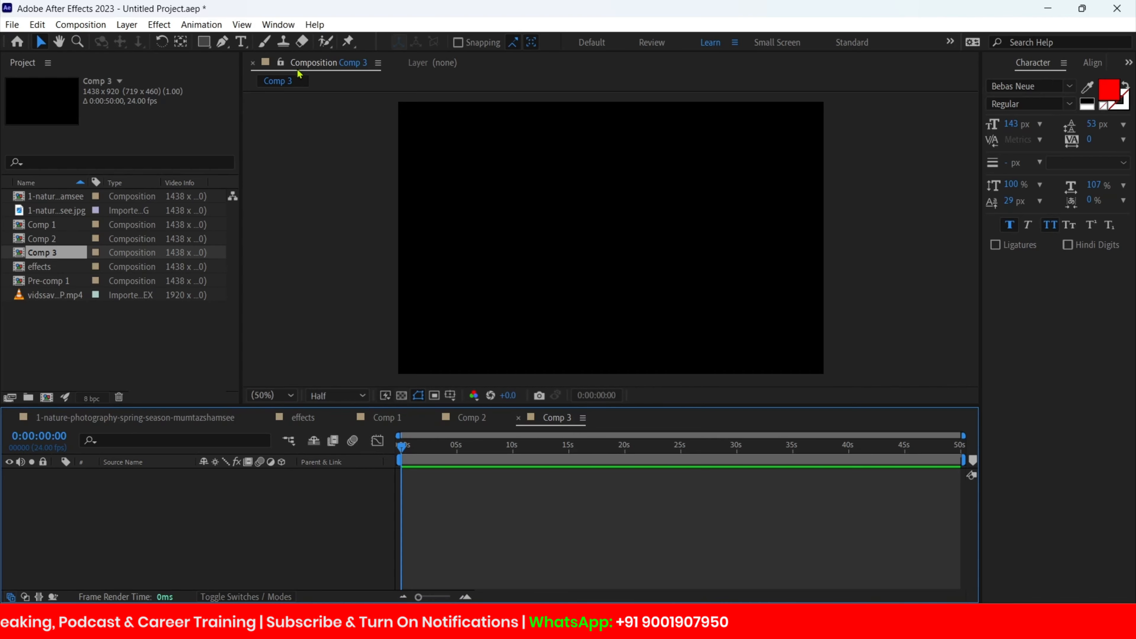
- Add a text layer reading "animation" to the empty Comp 3
key("ctrl+t")
left_click(522, 222)
type("animation")
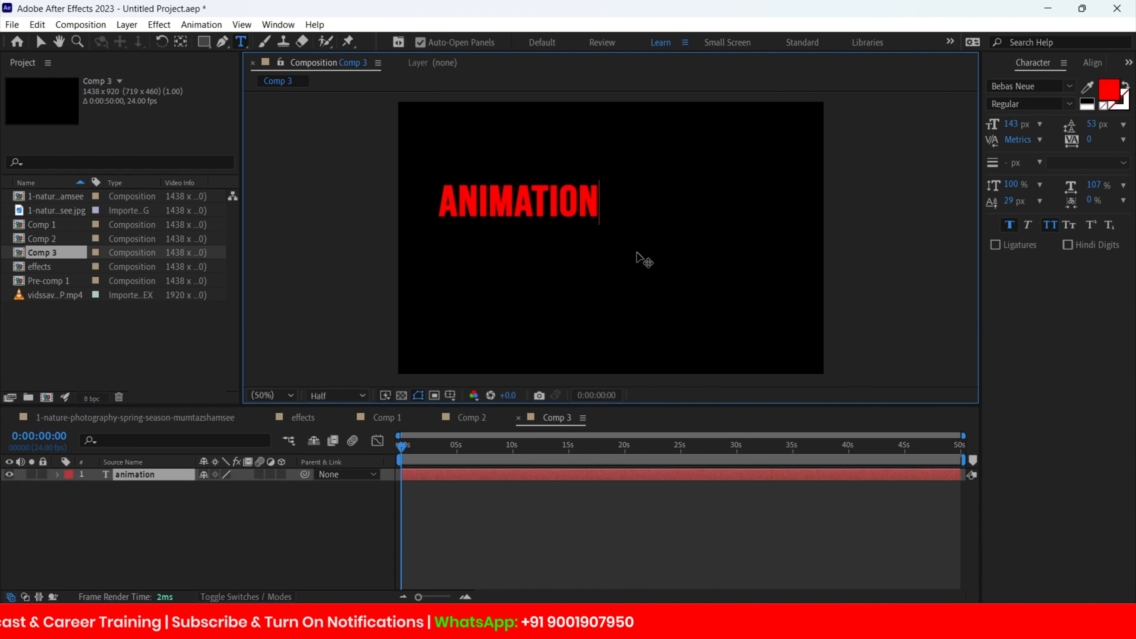